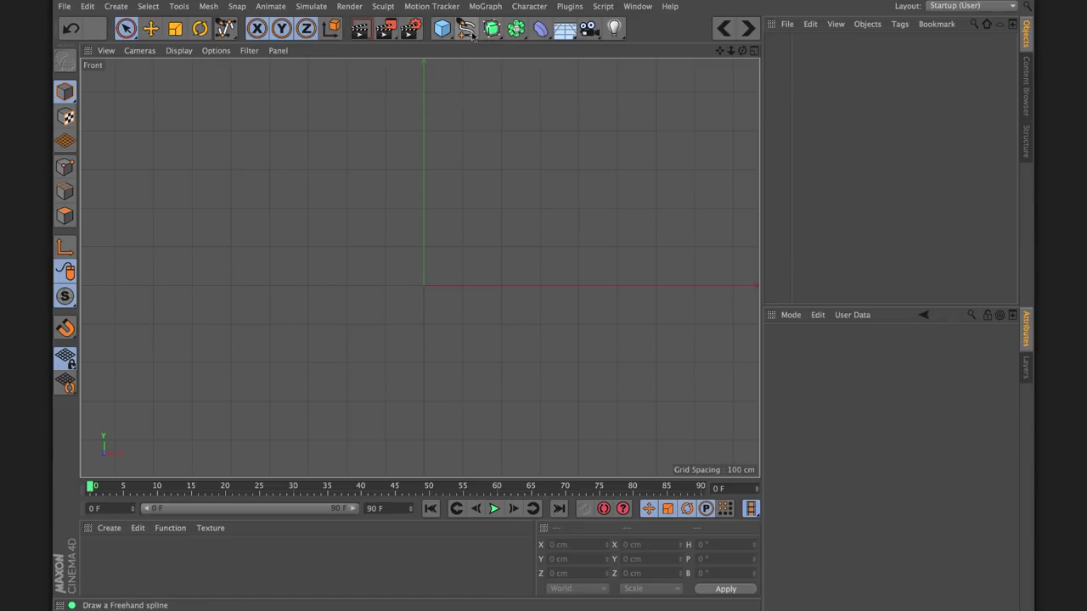
# - Draw a long winding open spline across the Front view with the Freehand tool, and delete it
pyautogui.moveTo(463, 34)
pyautogui.mouseDown()
pyautogui.moveTo(509, 71)
pyautogui.moveTo(497, 40)
pyautogui.moveTo(563, 92)
pyautogui.moveTo(509, 48)
pyautogui.moveTo(519, 165)
pyautogui.moveTo(639, 183)
pyautogui.moveTo(497, 93)
pyautogui.moveTo(455, 80)
pyautogui.moveTo(443, 31)
pyautogui.moveTo(447, 66)
pyautogui.moveTo(516, 97)
pyautogui.moveTo(501, 49)
pyautogui.moveTo(465, 28)
pyautogui.moveTo(519, 92)
pyautogui.moveTo(513, 123)
pyautogui.moveTo(610, 169)
pyautogui.moveTo(552, 99)
pyautogui.moveTo(578, 187)
pyautogui.moveTo(654, 123)
pyautogui.moveTo(554, 103)
pyautogui.moveTo(589, 71)
pyautogui.moveTo(514, 46)
pyautogui.moveTo(599, 53)
pyautogui.moveTo(511, 74)
pyautogui.moveTo(658, 74)
pyautogui.moveTo(502, 80)
pyautogui.moveTo(658, 75)
pyautogui.moveTo(594, 49)
pyautogui.moveTo(517, 47)
pyautogui.moveTo(586, 74)
pyautogui.moveTo(567, 47)
pyautogui.moveTo(498, 53)
pyautogui.moveTo(534, 53)
pyautogui.mouseUp()
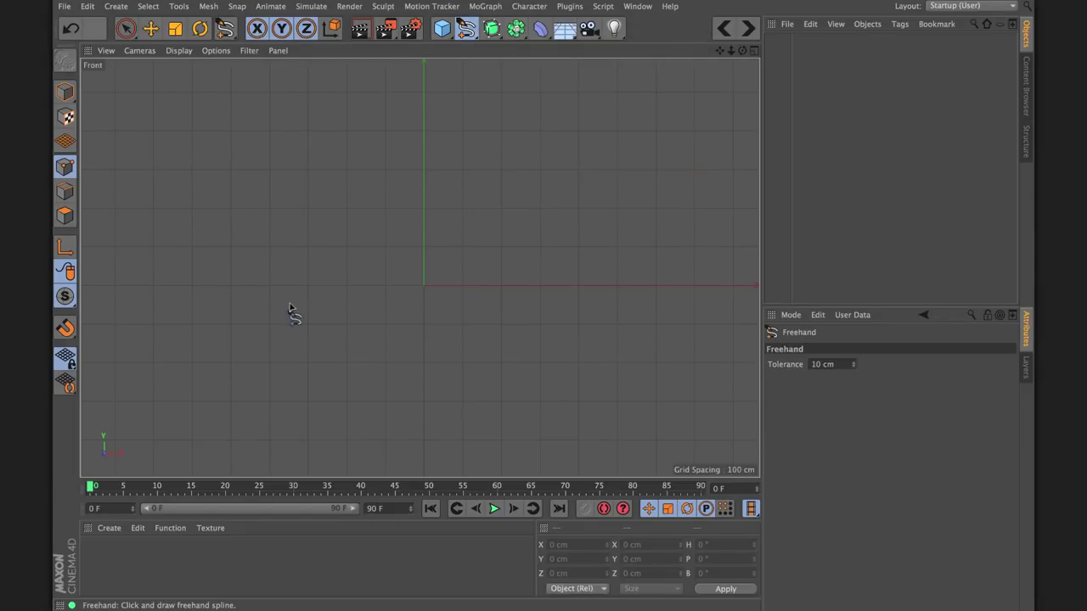
pyautogui.moveTo(401, 354)
pyautogui.mouseDown()
pyautogui.moveTo(392, 203)
pyautogui.moveTo(496, 196)
pyautogui.moveTo(538, 128)
pyautogui.moveTo(628, 195)
pyautogui.moveTo(545, 291)
pyautogui.moveTo(598, 341)
pyautogui.mouseUp()
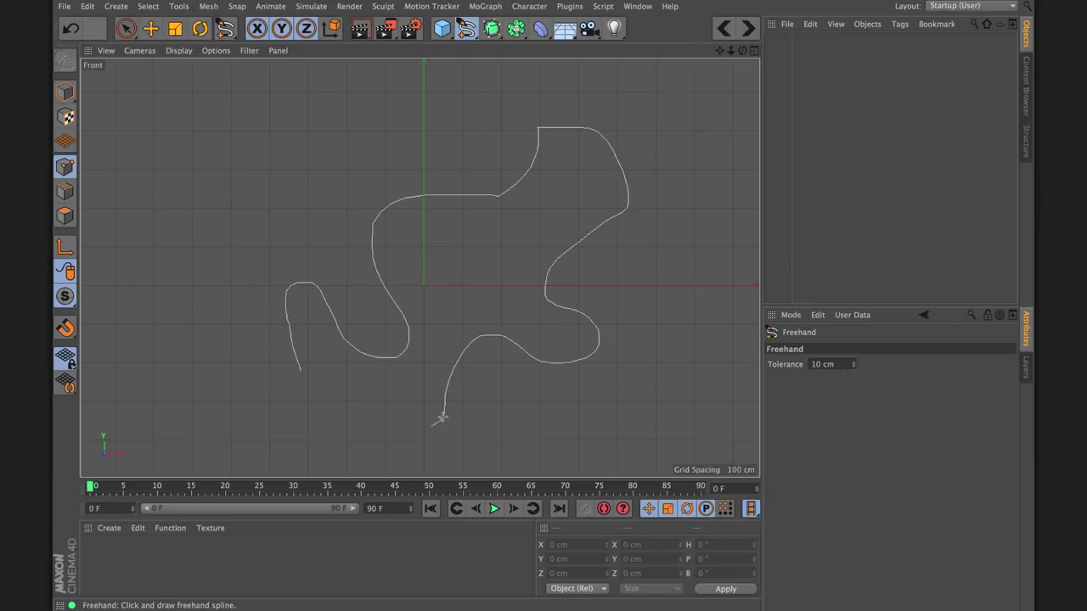
pyautogui.moveTo(327, 411); pyautogui.dragTo(328, 413)
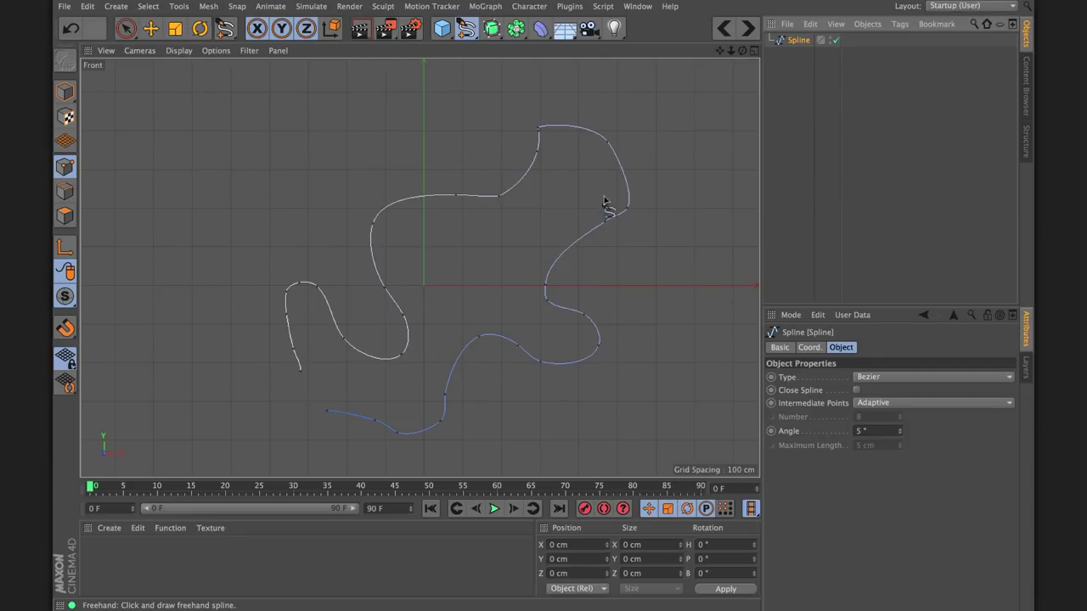
pyautogui.press('space')
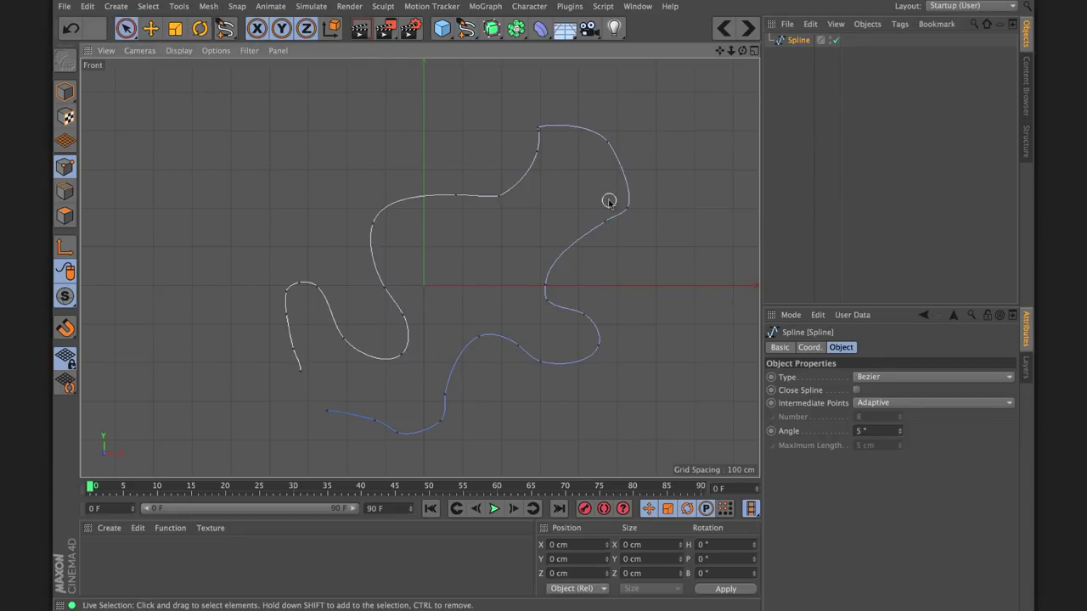
pyautogui.press('Delete')
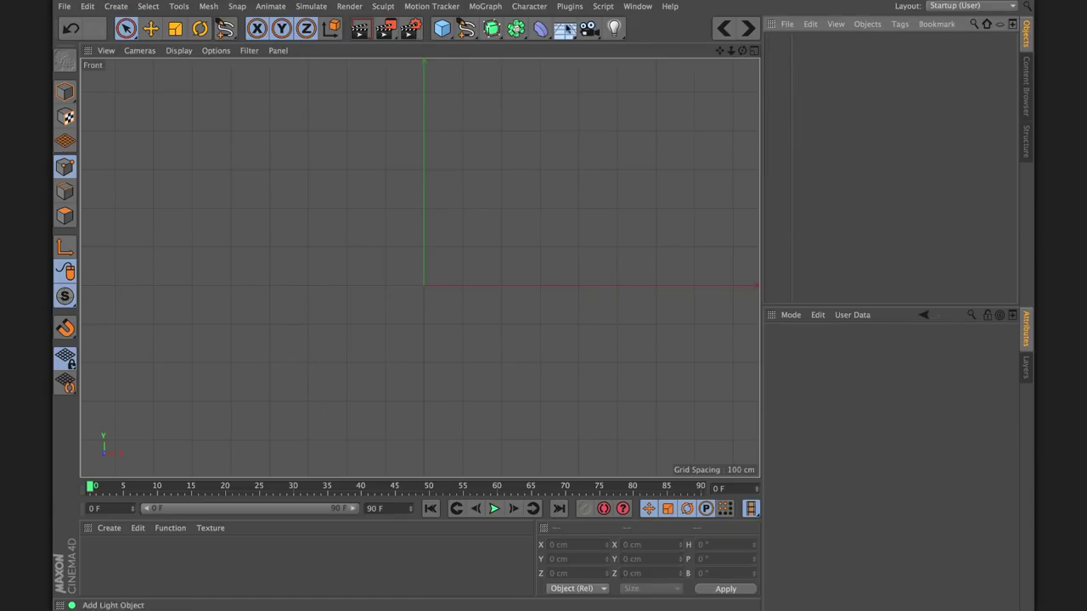
# - Draw an open six-point Bezier spline in the Front view, pulling out tangents for curved segments, and delete it
pyautogui.click(466, 28)
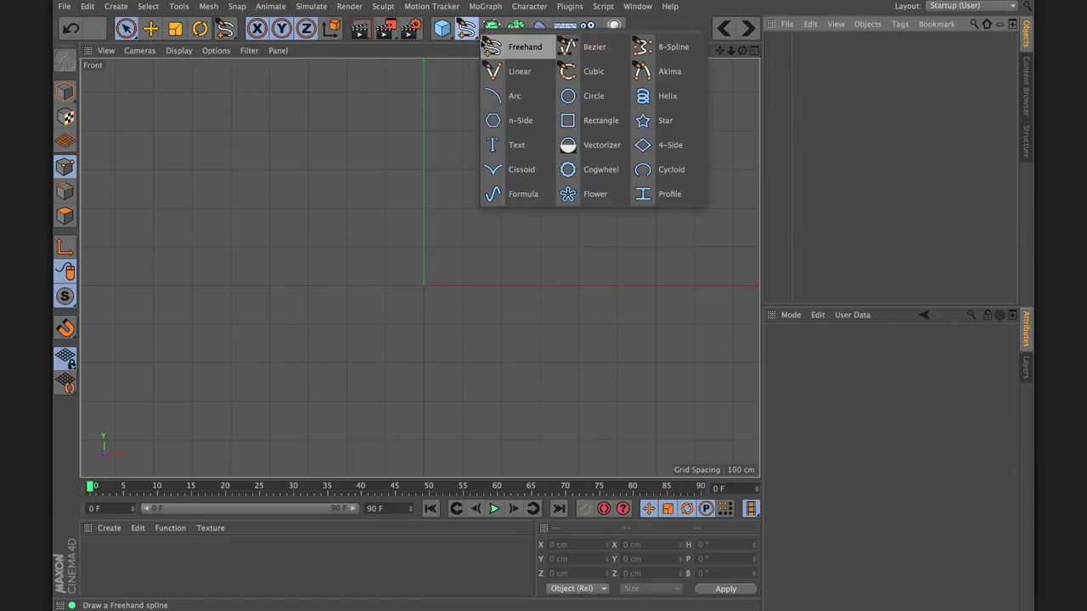
pyautogui.click(594, 48)
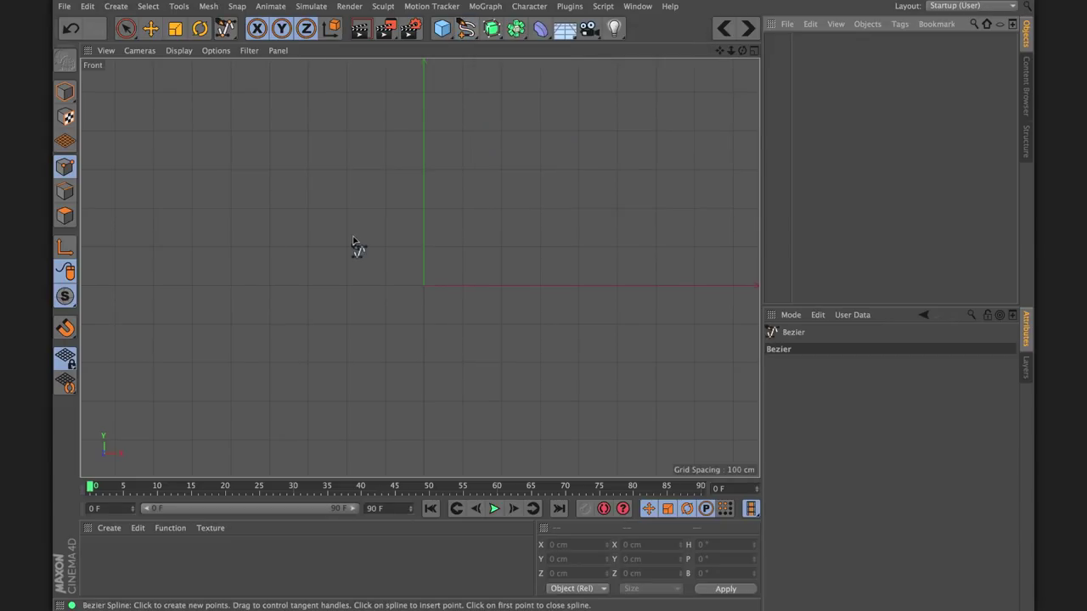
pyautogui.click(308, 324)
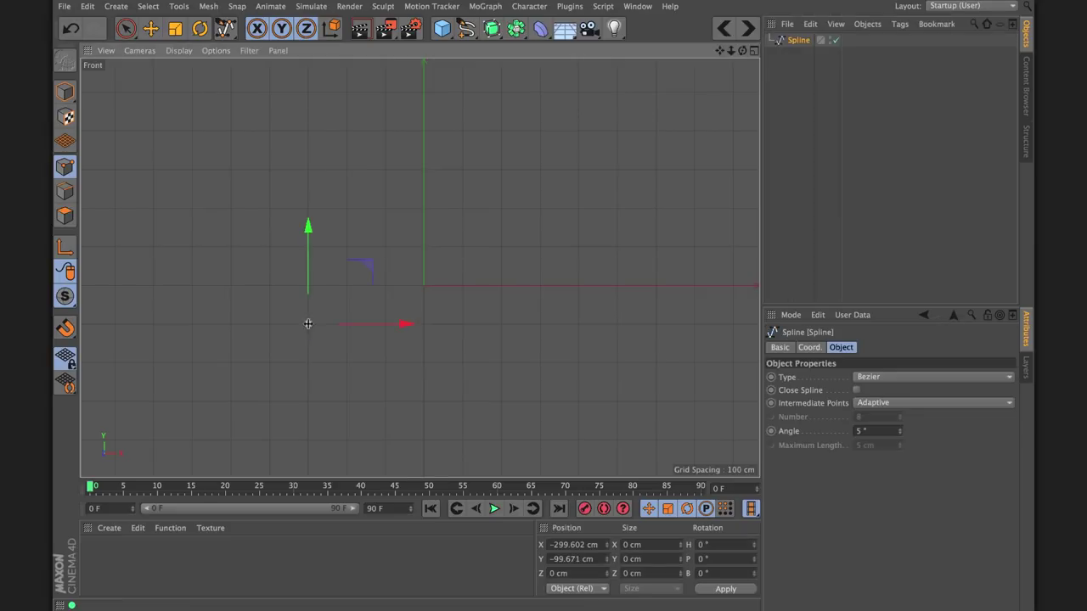
pyautogui.moveTo(439, 192); pyautogui.dragTo(528, 179)
pyautogui.moveTo(596, 246); pyautogui.dragTo(558, 271)
pyautogui.moveTo(533, 311); pyautogui.dragTo(533, 335)
pyautogui.moveTo(496, 400); pyautogui.dragTo(448, 424)
pyautogui.moveTo(386, 404); pyautogui.dragTo(351, 397)
pyautogui.click(803, 41)
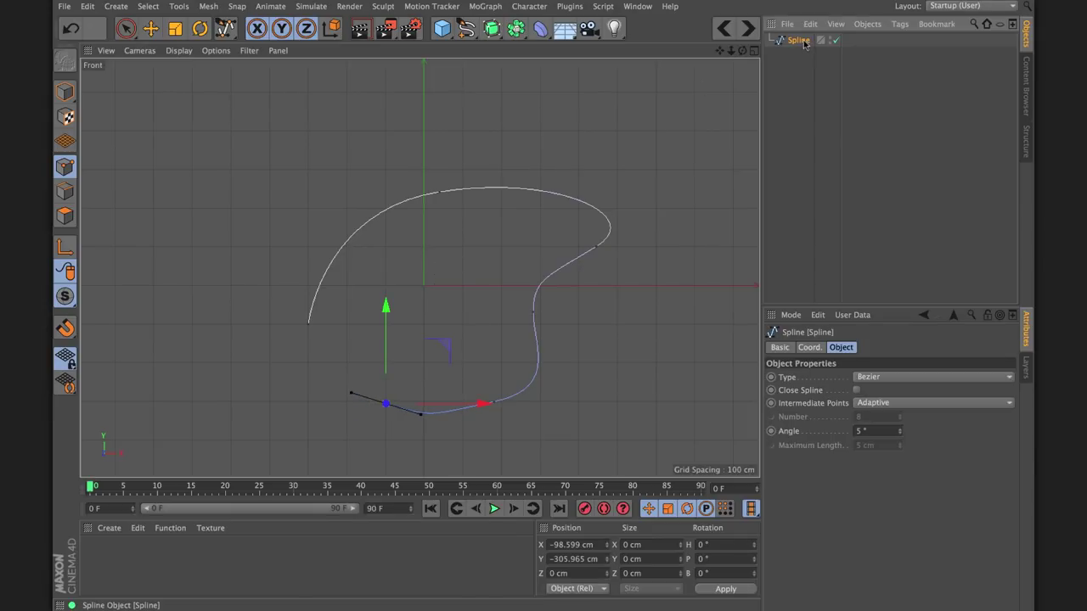
pyautogui.press('Delete')
# - Draw an open B-Spline that loops around and curls back inside itself in the Front view, and delete it
pyautogui.click(466, 28)
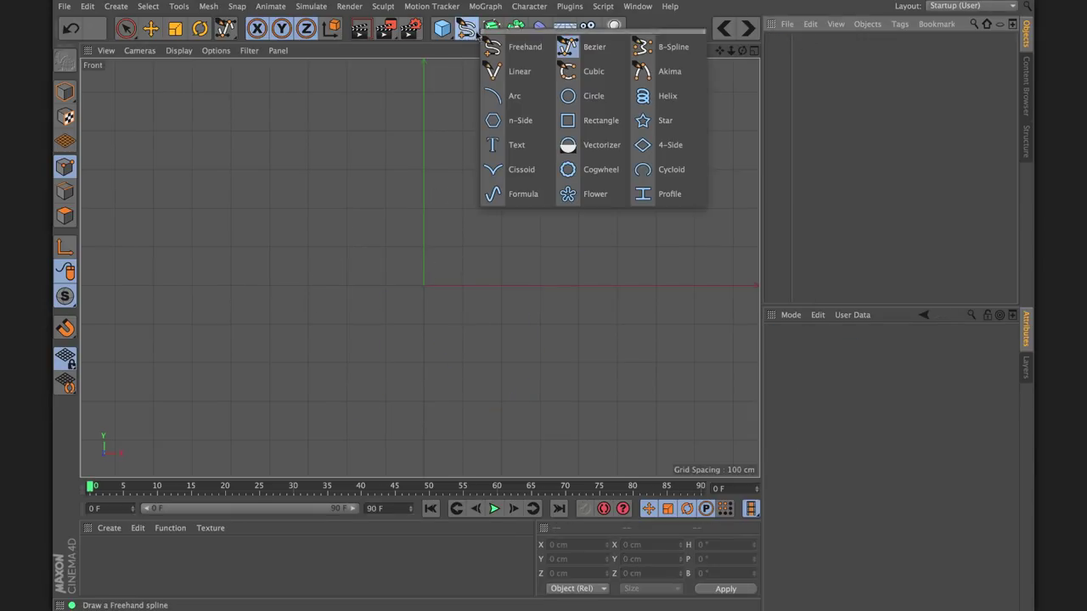
pyautogui.click(648, 54)
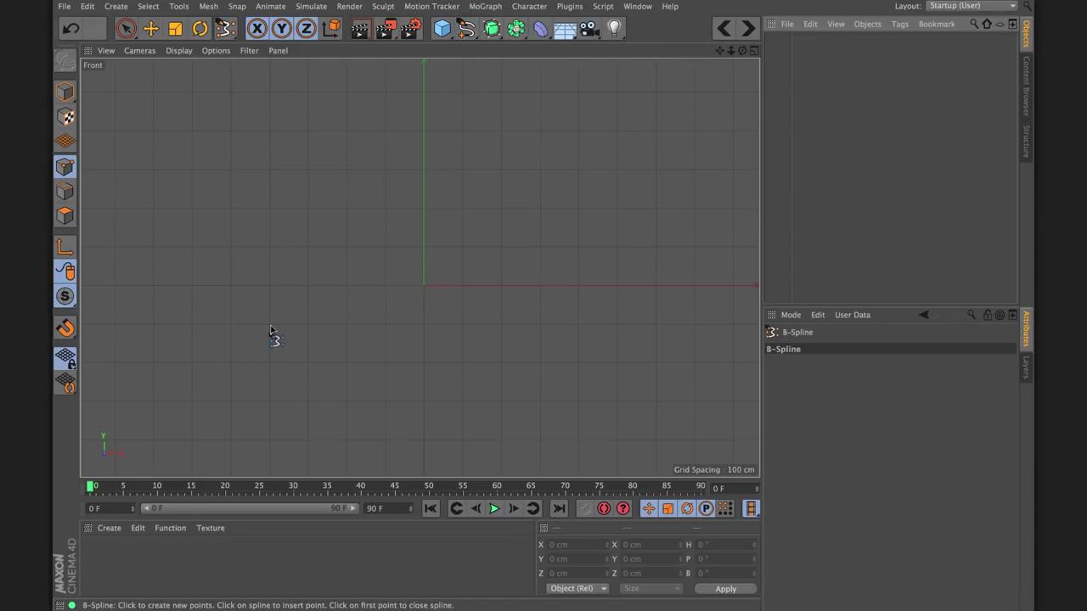
pyautogui.click(270, 327)
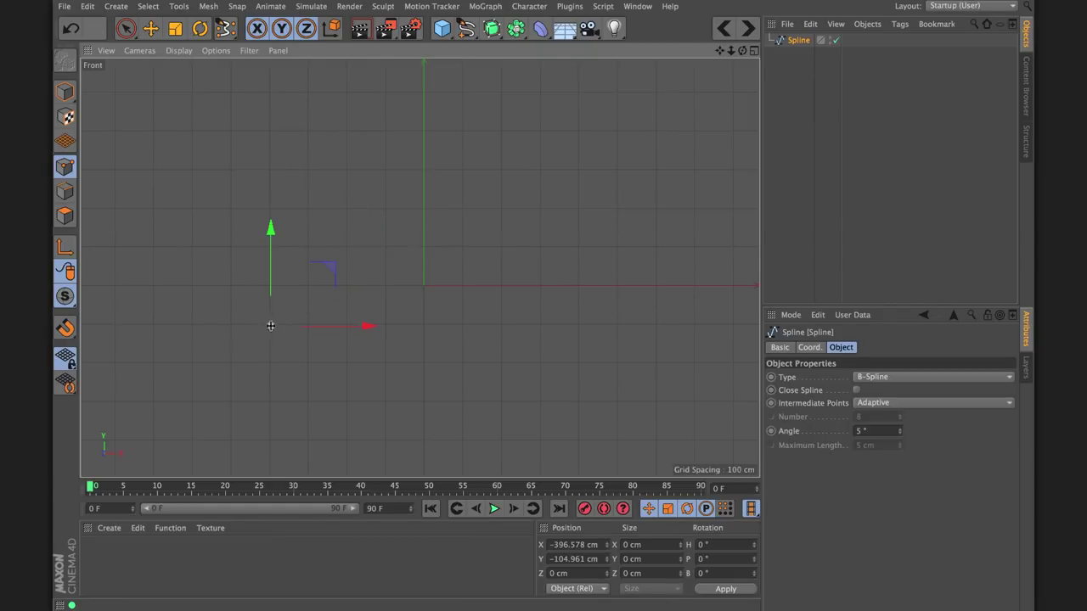
pyautogui.moveTo(419, 177); pyautogui.dragTo(444, 194)
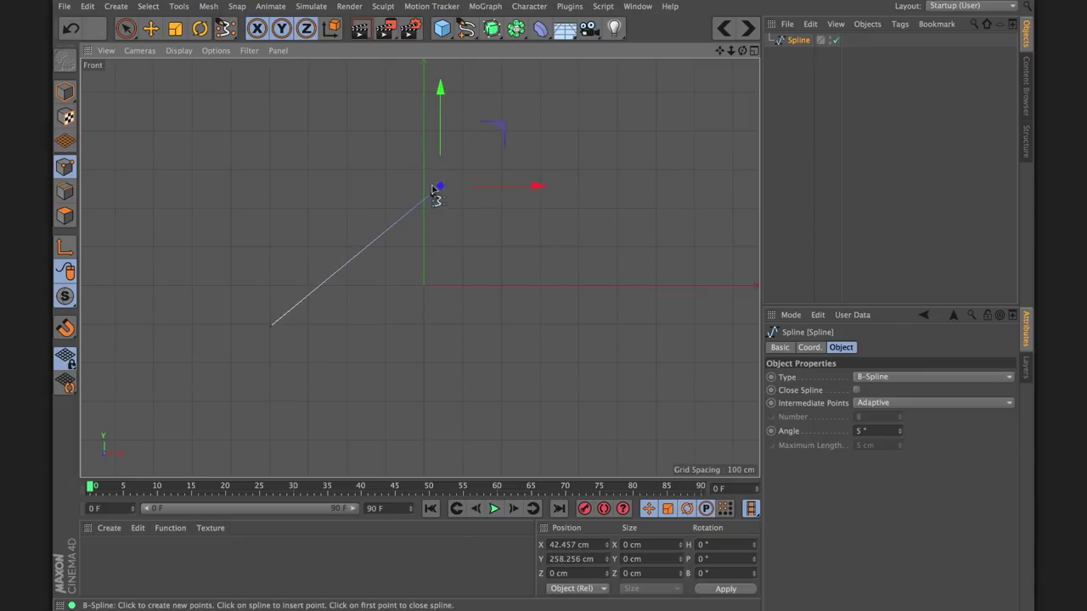
pyautogui.moveTo(505, 239); pyautogui.dragTo(322, 156)
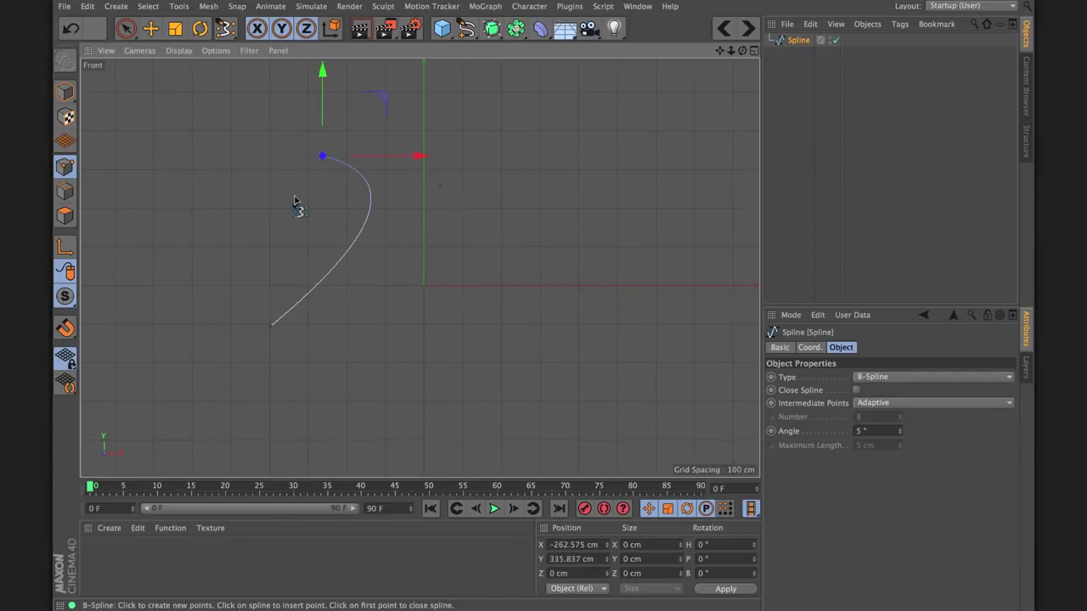
pyautogui.click(201, 296)
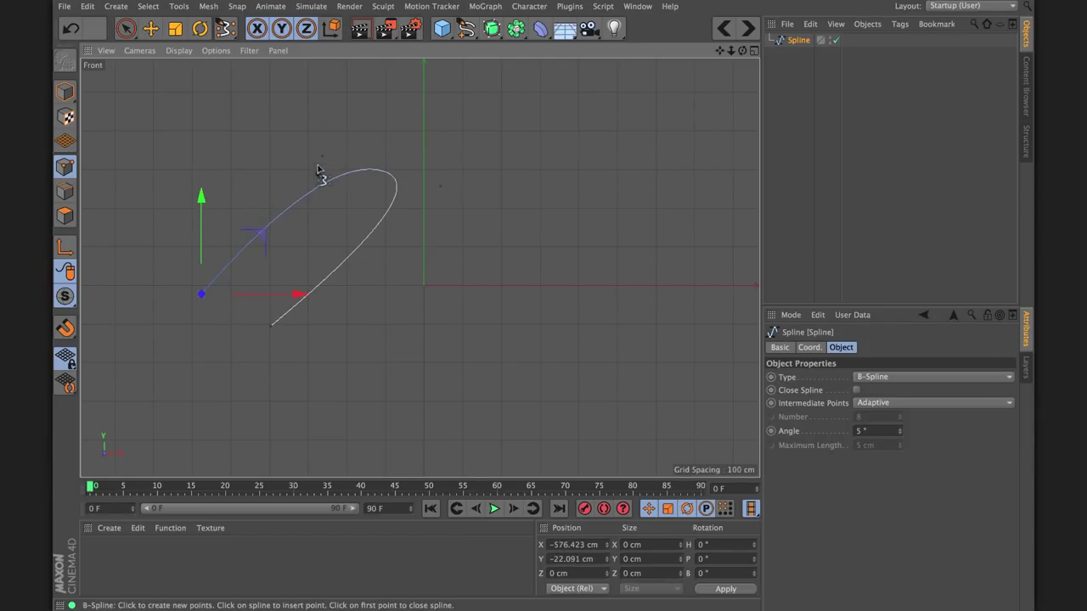
pyautogui.moveTo(348, 348); pyautogui.dragTo(328, 242)
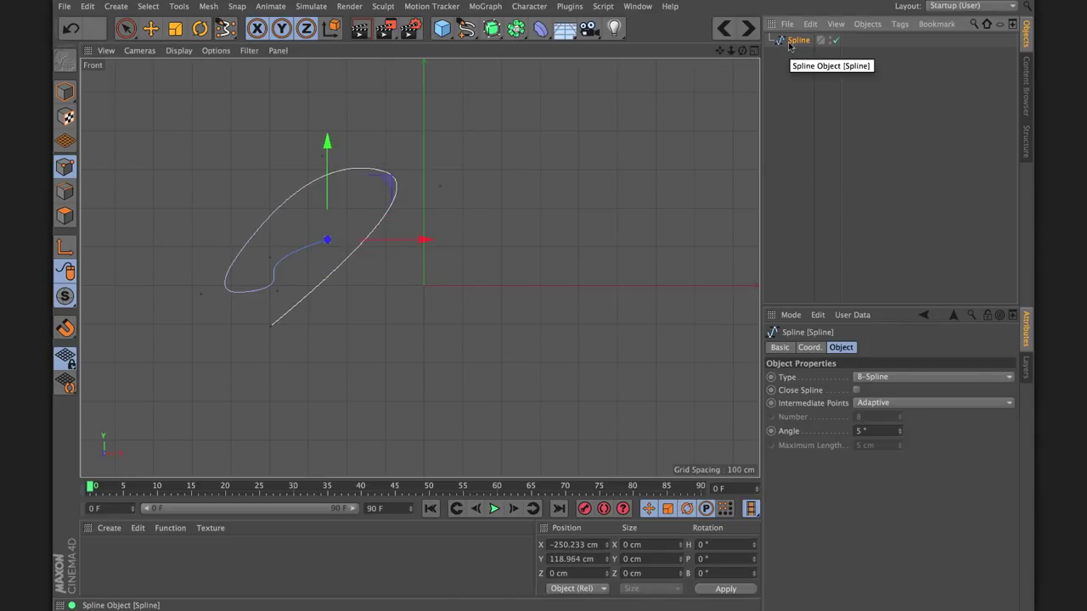
pyautogui.press('Delete')
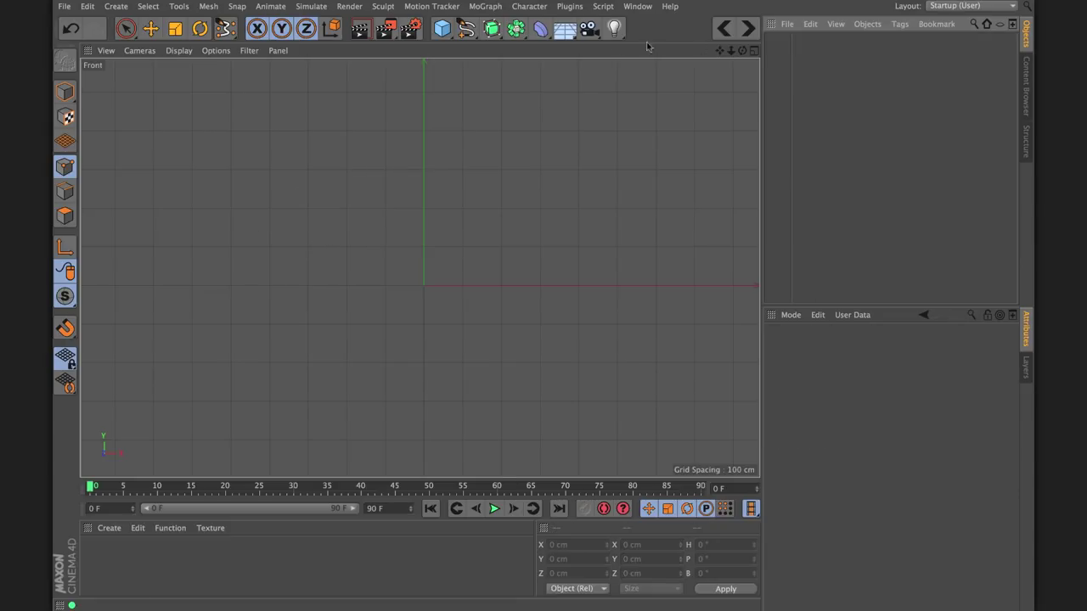
# - Draw a three-point Linear spline with a right-angle corner, and add a point on each side of the corner with the Knife
pyautogui.click(466, 30)
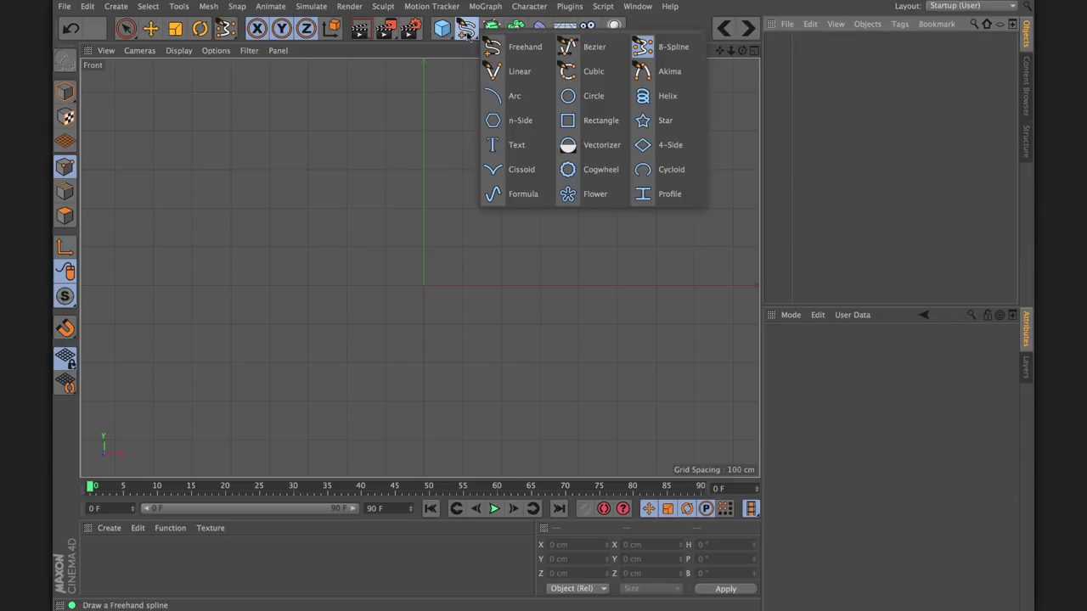
pyautogui.click(506, 75)
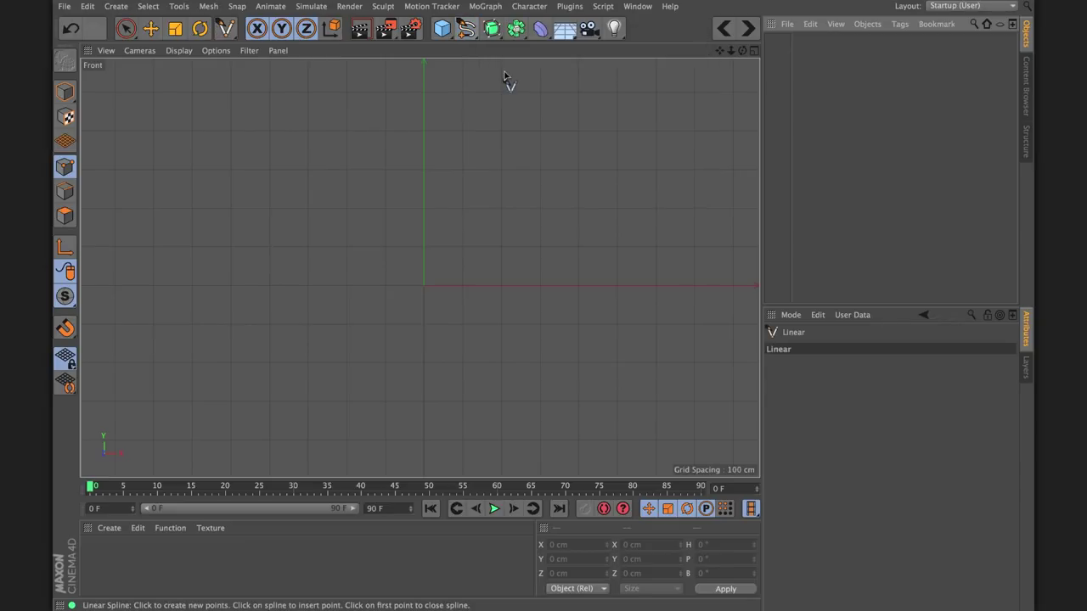
pyautogui.click(308, 132)
pyautogui.click(501, 133)
pyautogui.click(500, 286)
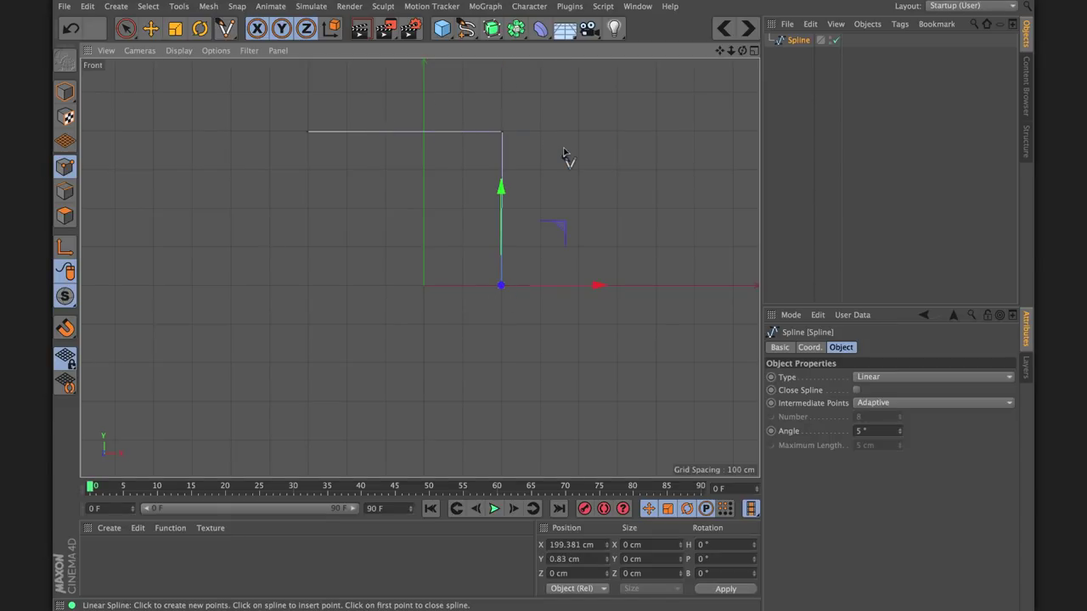
pyautogui.rightClick(596, 181)
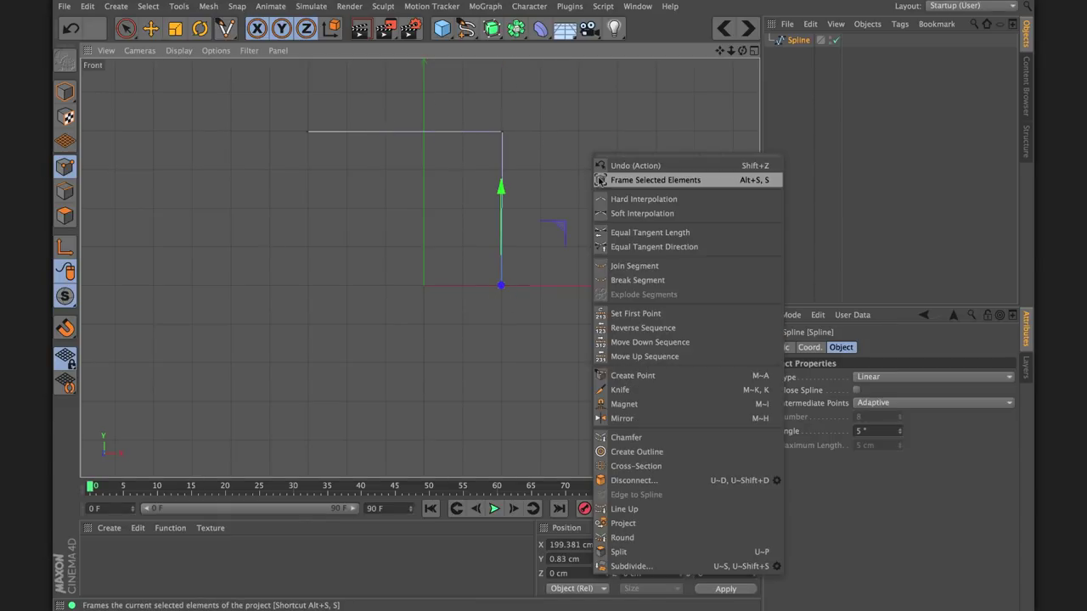
pyautogui.click(621, 390)
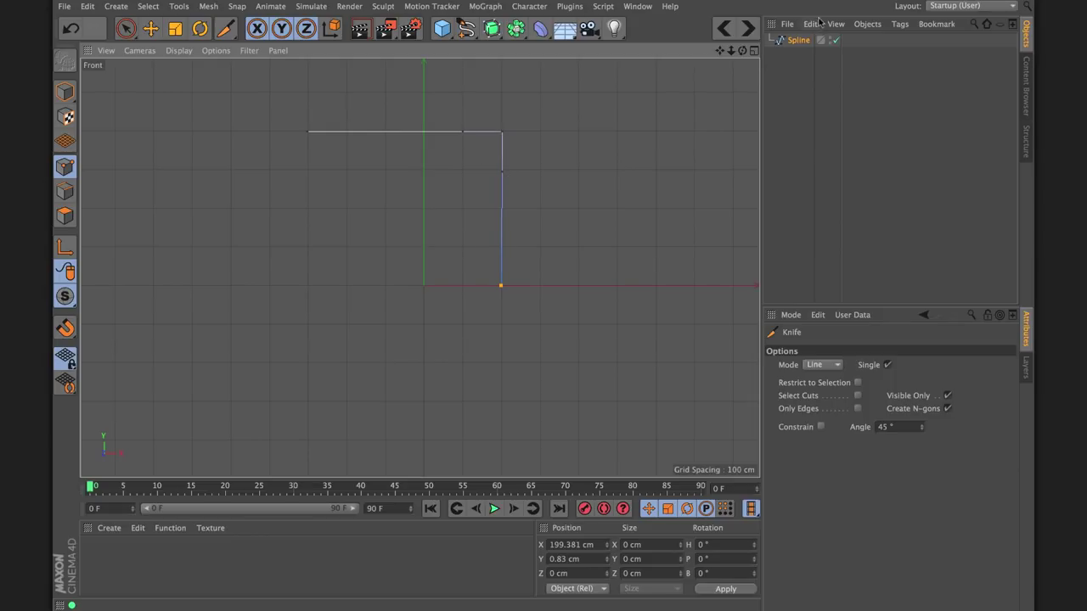
# - Try the Akima type on the right-angle spline, and set its type to B-Spline
pyautogui.click(798, 40)
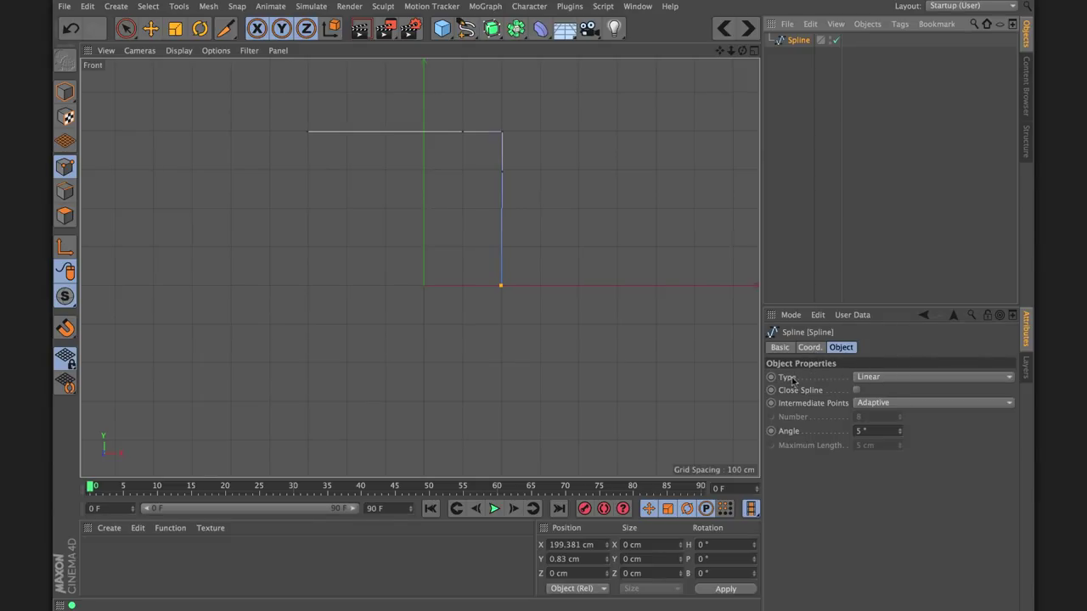
pyautogui.click(877, 379)
pyautogui.click(880, 421)
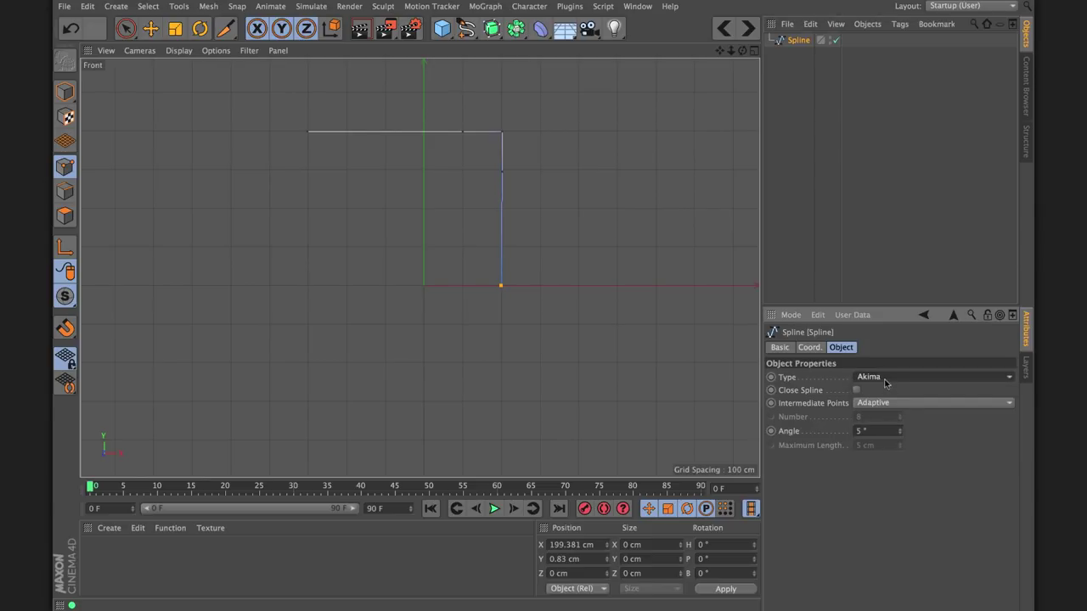
pyautogui.click(884, 382)
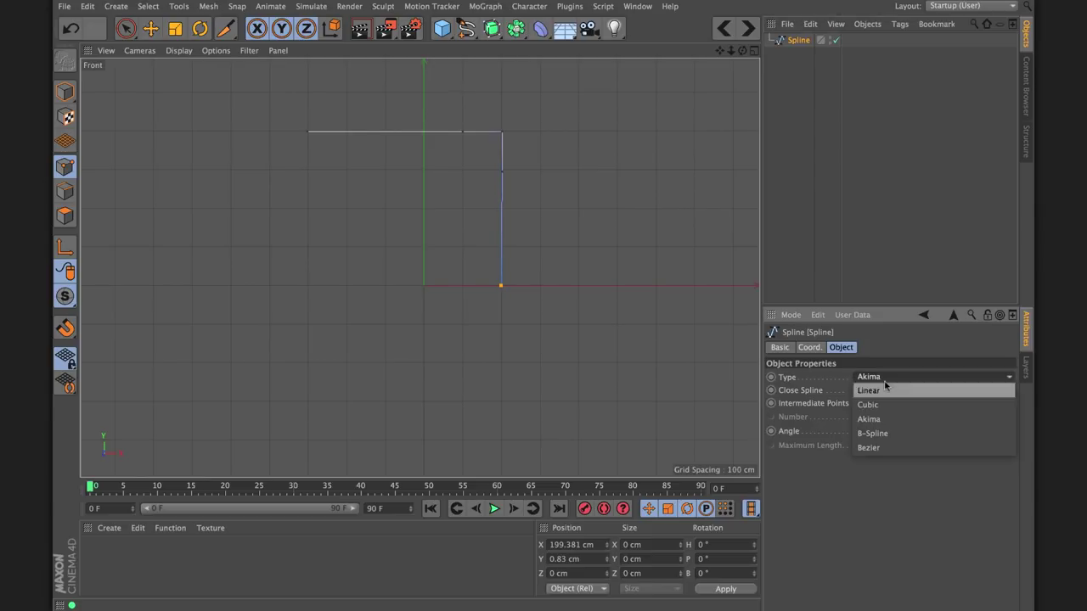
pyautogui.click(875, 434)
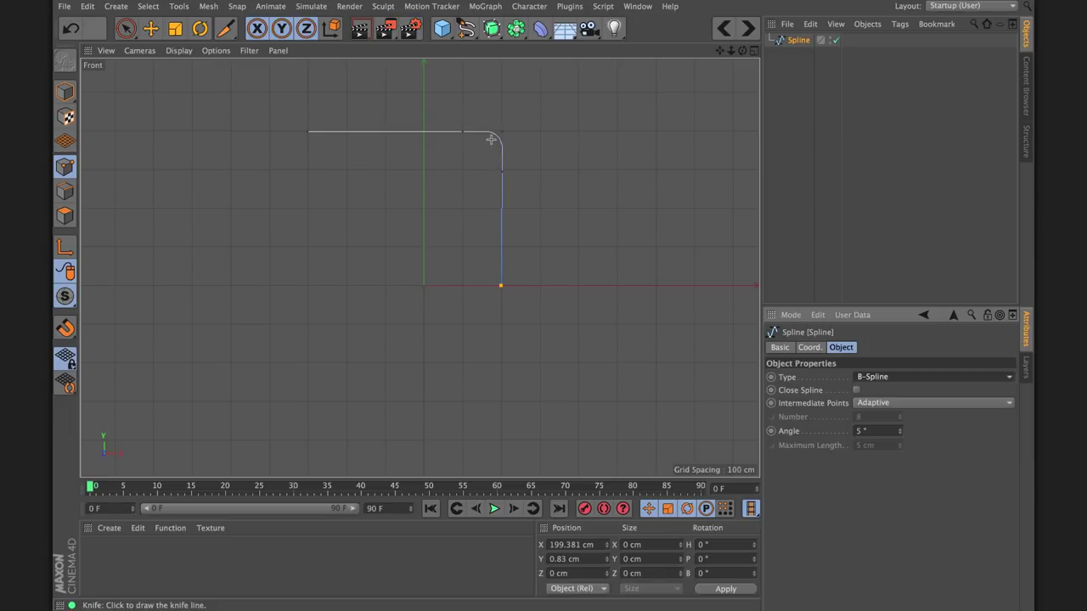
# - Tighten the rounded corner by moving the added points closer: the upper to X about 152 cm, the lower to Y about 368 cm
pyautogui.press('space')
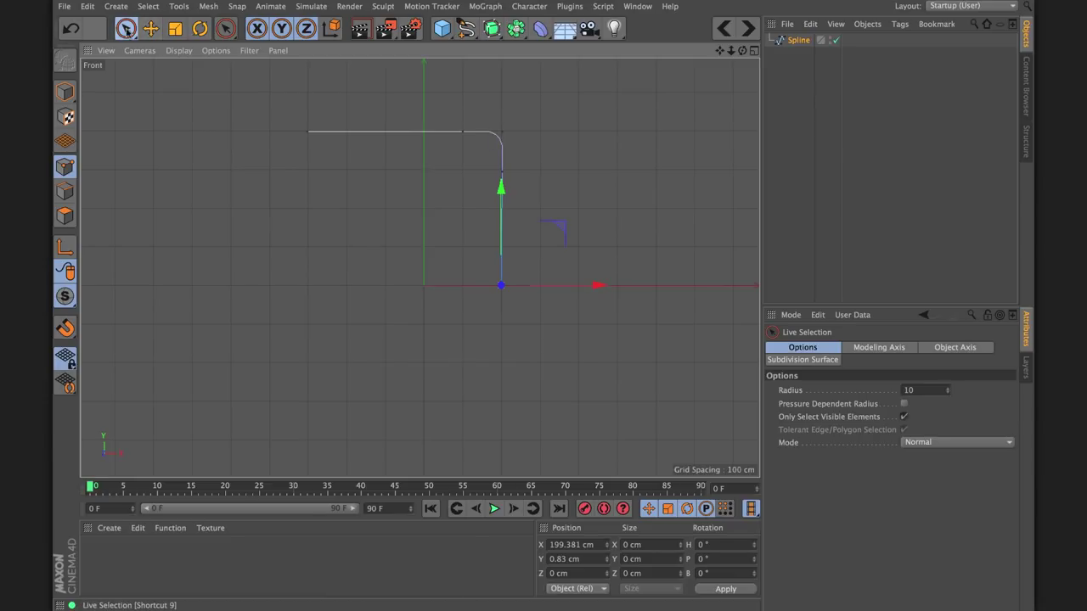
pyautogui.click(463, 131)
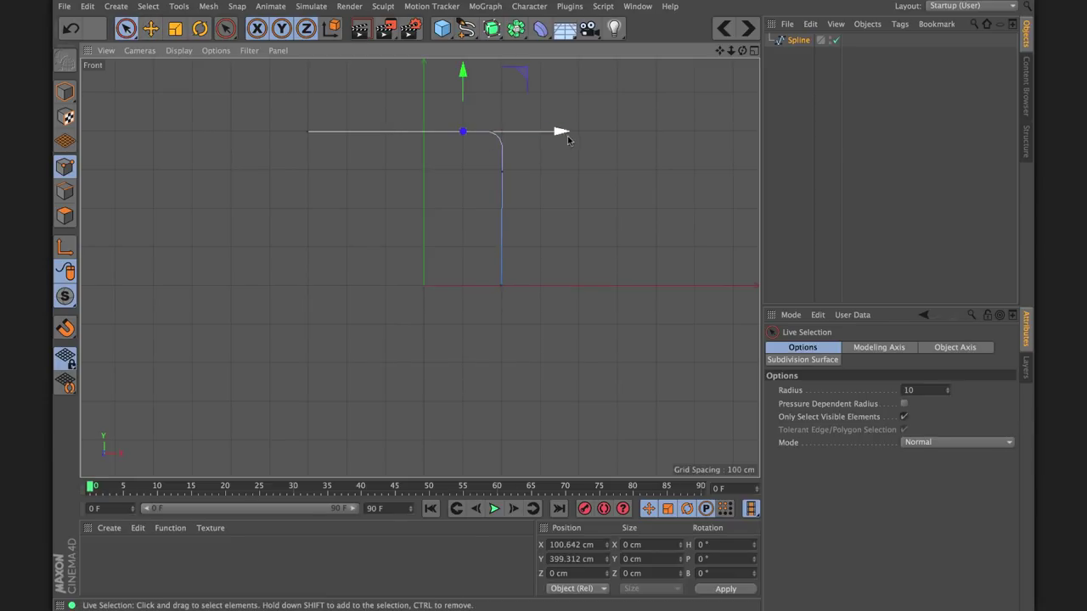
pyautogui.moveTo(563, 136); pyautogui.dragTo(583, 135)
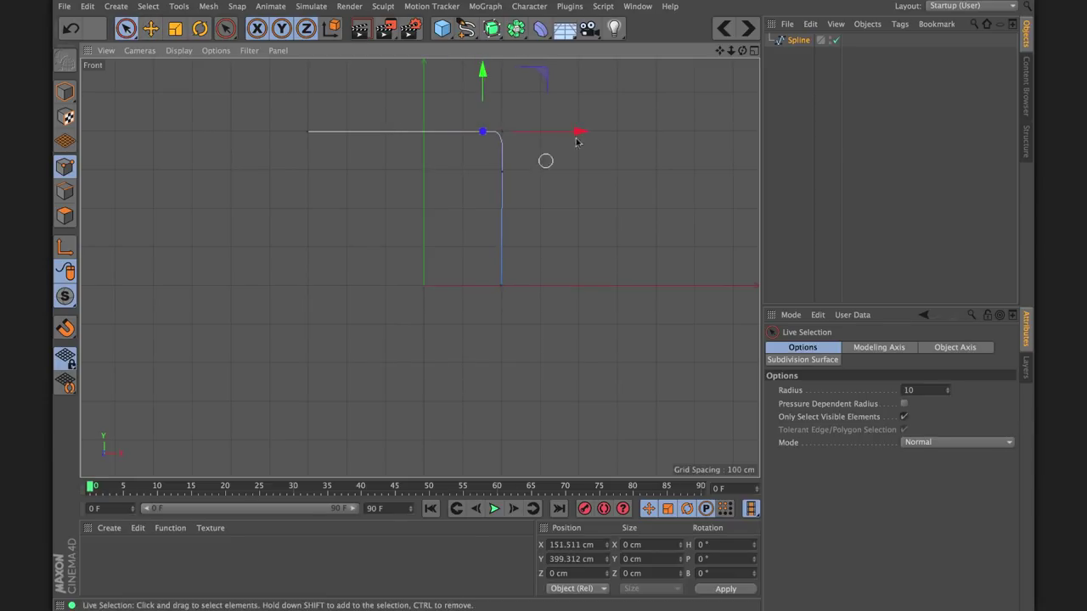
pyautogui.moveTo(482, 132); pyautogui.dragTo(502, 153)
pyautogui.scroll(5, 483, 140)
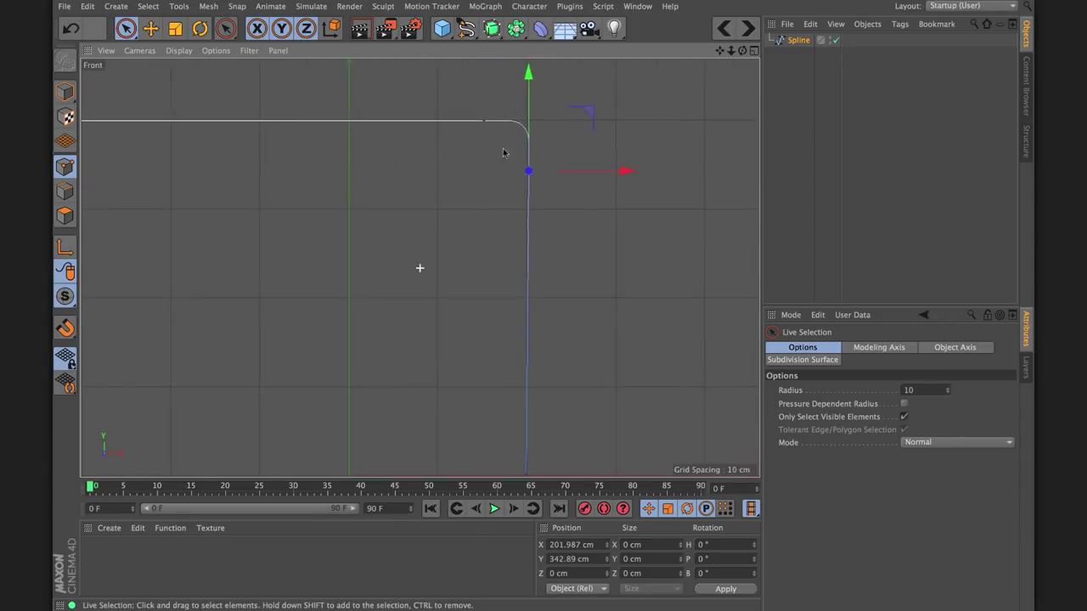
pyautogui.scroll(2, 490, 201)
pyautogui.moveTo(524, 161); pyautogui.dragTo(494, 156)
# - Widen the rounded corner by moving the upper added point back to the Y axis and the lower one down to Y about 164 cm
pyautogui.click(464, 156)
pyautogui.click(531, 160)
pyautogui.moveTo(584, 158); pyautogui.dragTo(367, 159)
pyautogui.click(527, 194)
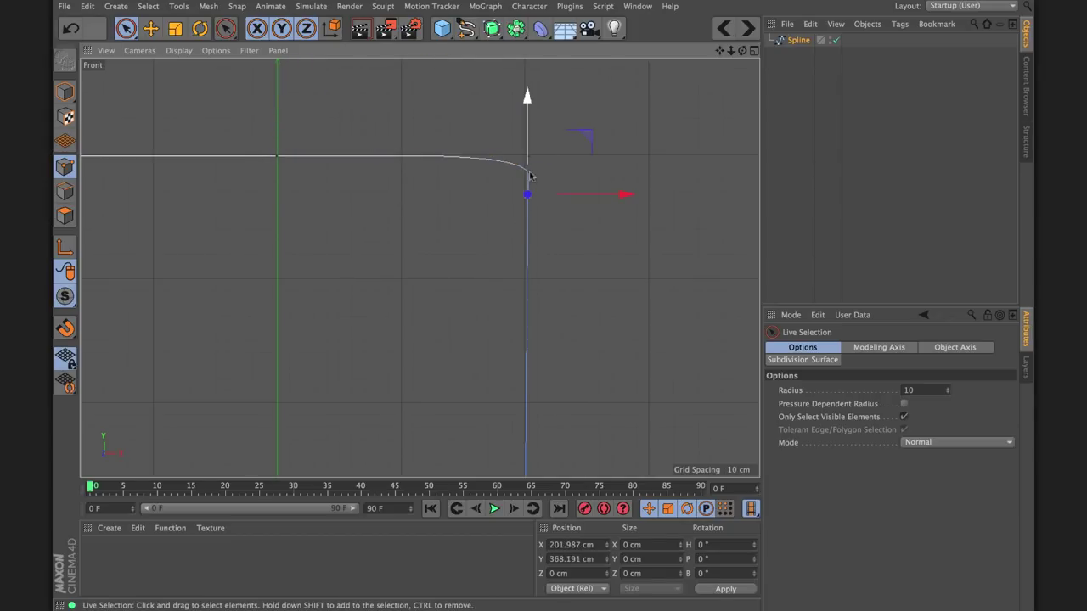
pyautogui.moveTo(525, 109); pyautogui.dragTo(524, 361)
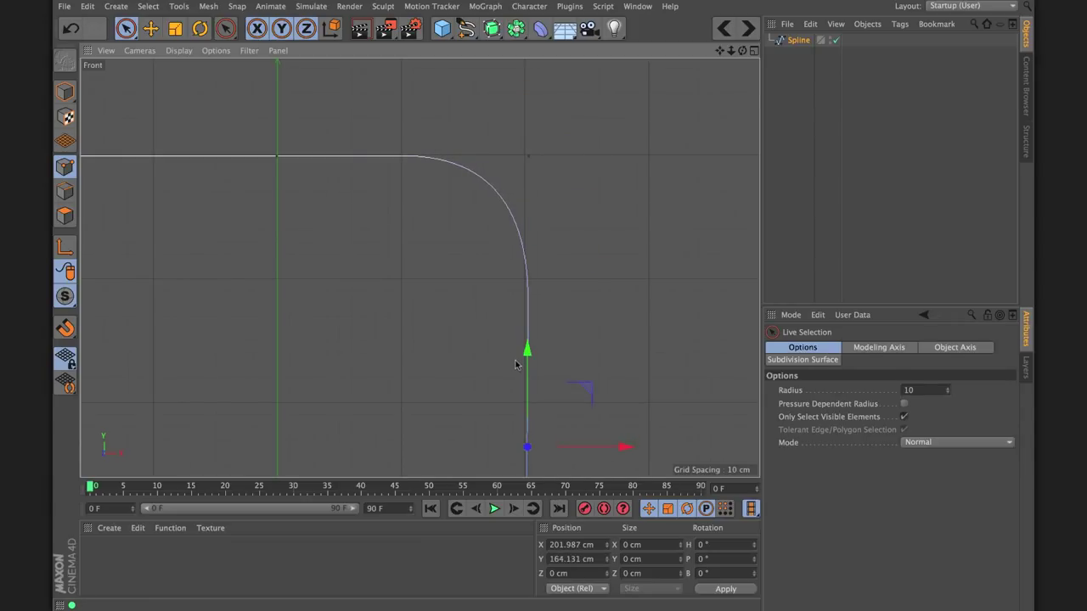
pyautogui.click(563, 335)
# - Raise the lower added point to Y about 190 cm, and delete the spline
pyautogui.scroll(-4, 563, 336)
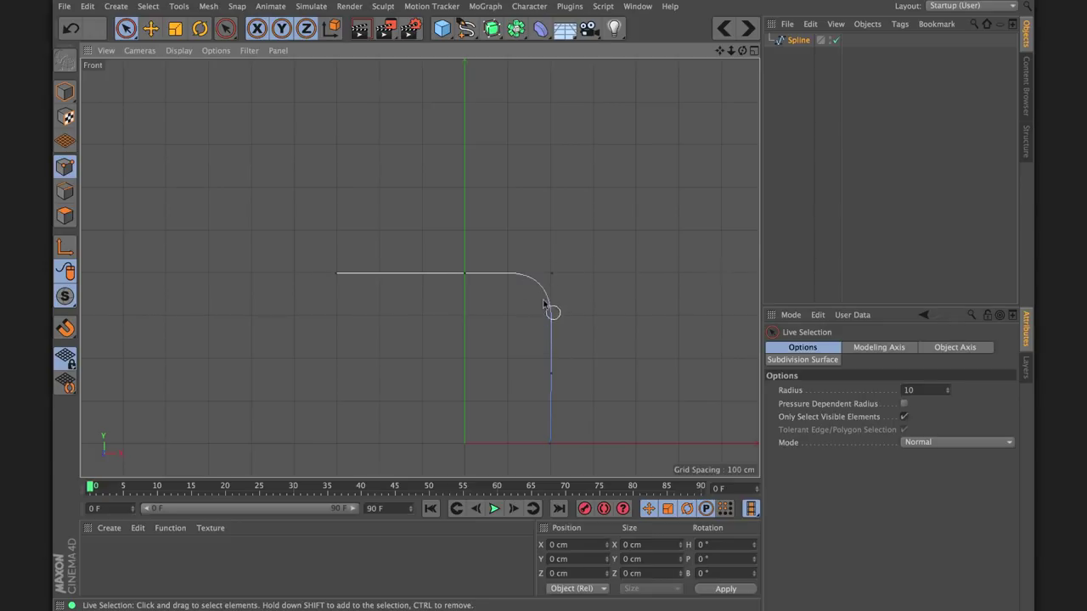
pyautogui.moveTo(552, 375); pyautogui.dragTo(550, 362)
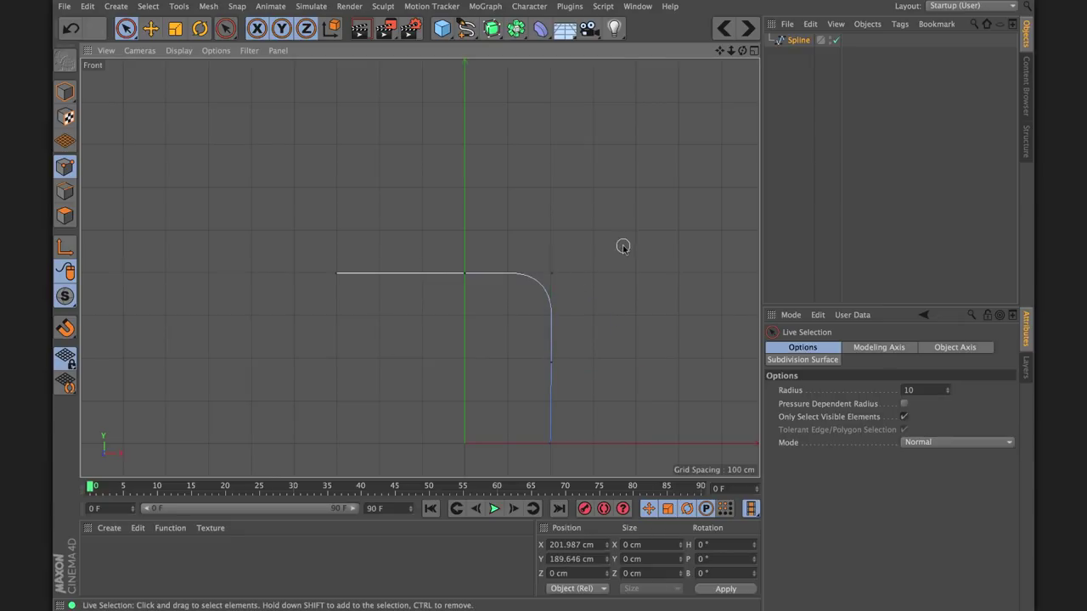
pyautogui.click(798, 41)
pyautogui.press('Delete')
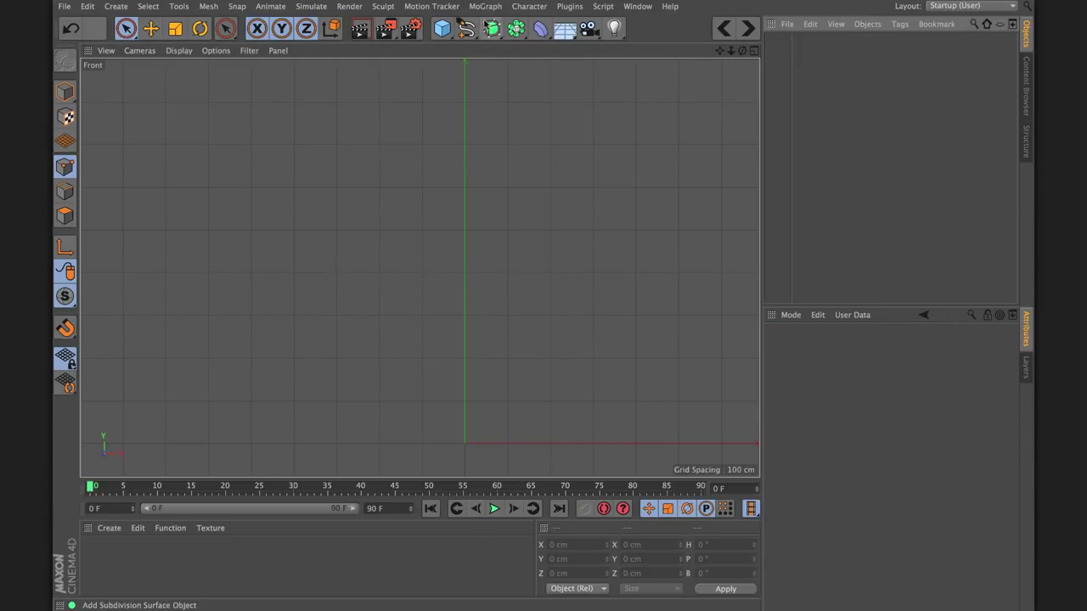
# - Draw a three-point Bezier spline rising from lower left, with curved tangents at about X -140, Y 430 cm and X 126, Y 653 cm
pyautogui.click(466, 29)
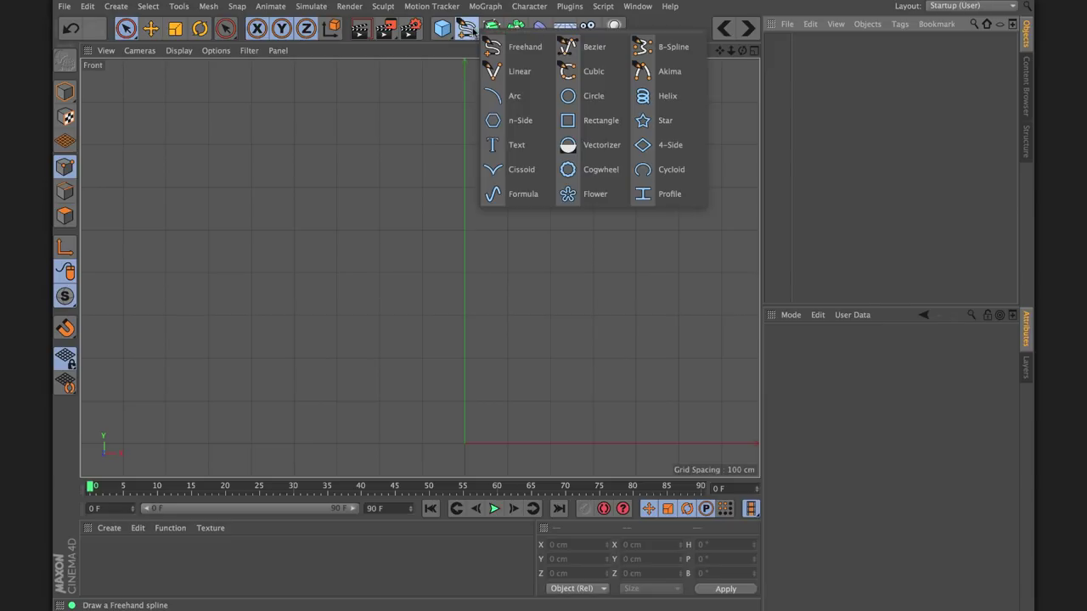
pyautogui.click(594, 48)
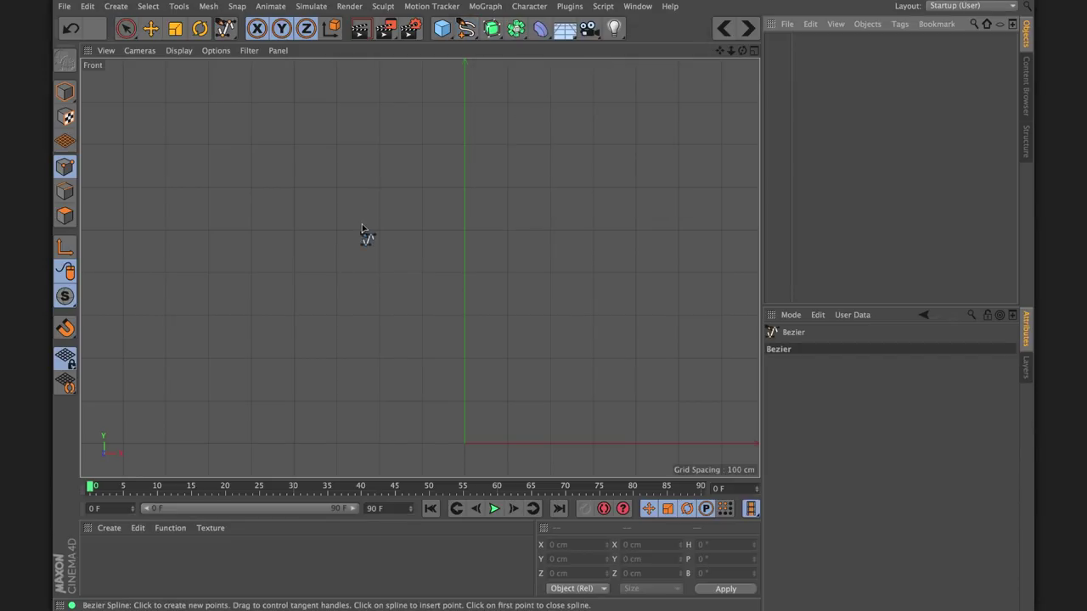
pyautogui.click(339, 358)
pyautogui.moveTo(404, 259); pyautogui.dragTo(449, 245)
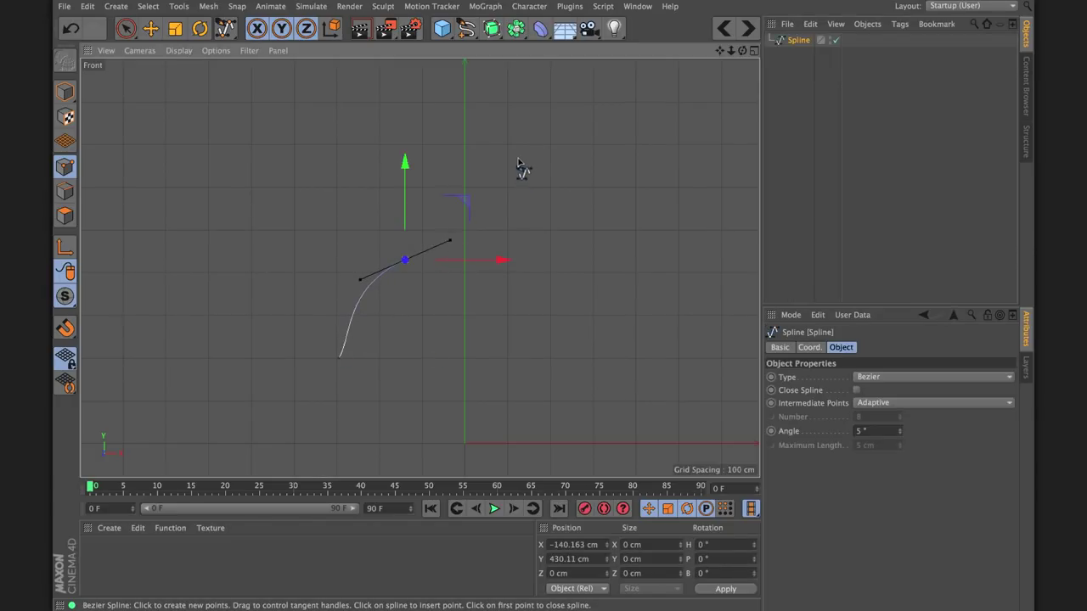
pyautogui.moveTo(518, 165); pyautogui.dragTo(523, 103)
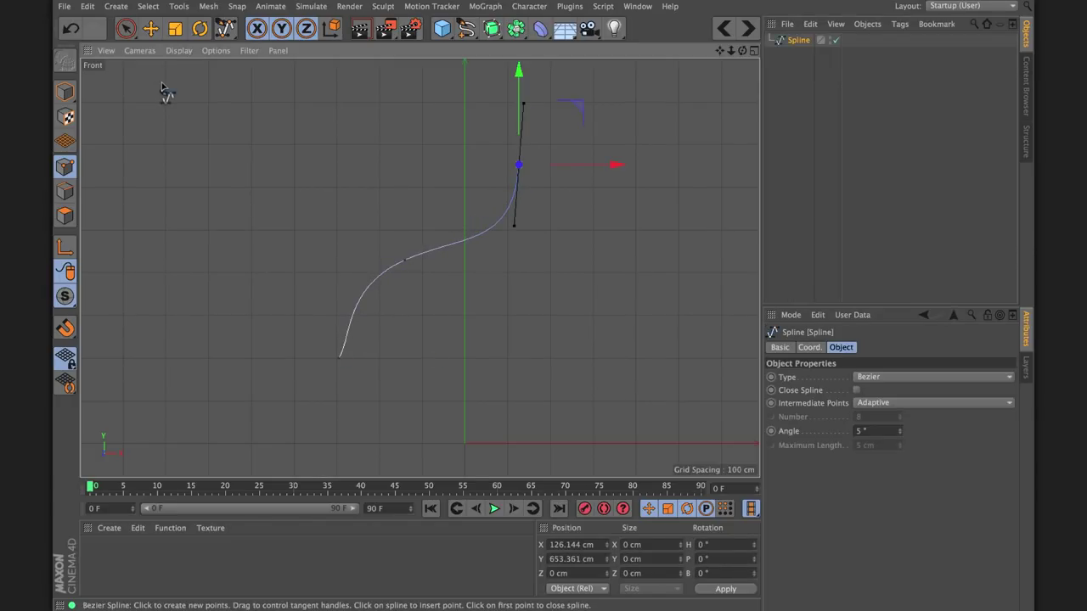
pyautogui.click(126, 28)
pyautogui.click(635, 102)
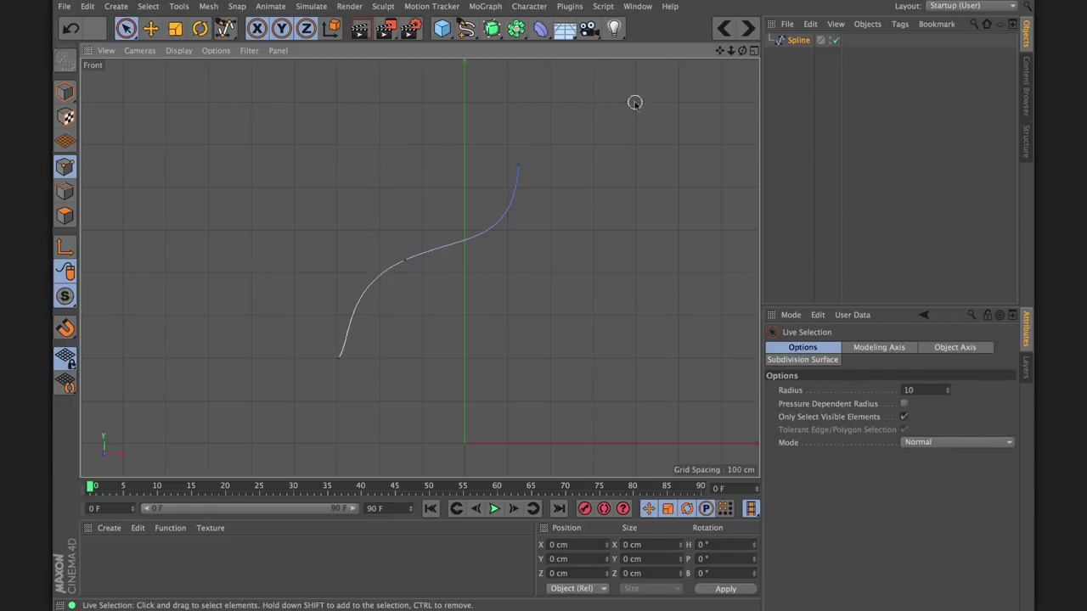
# - Add a Null object to the scene and reselect the Bezier spline
pyautogui.click(802, 41)
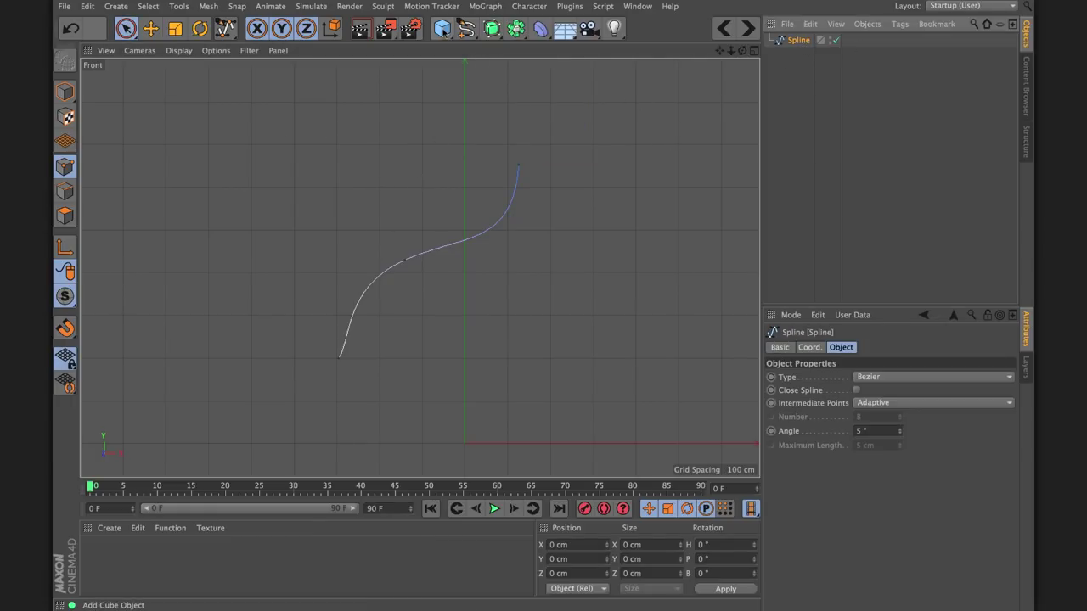
pyautogui.click(465, 28)
pyautogui.click(441, 28)
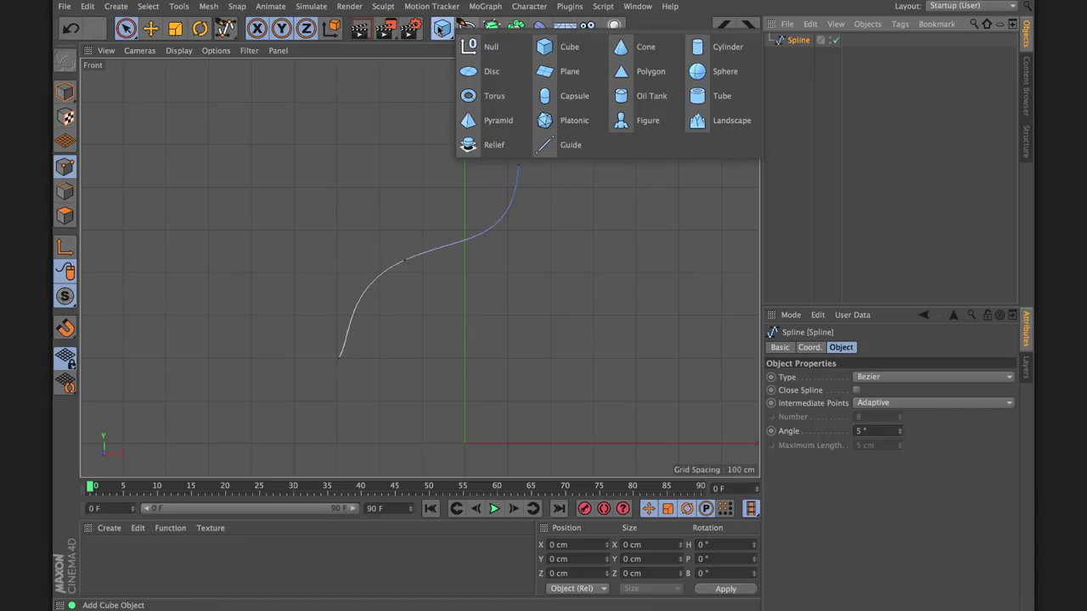
pyautogui.click(476, 48)
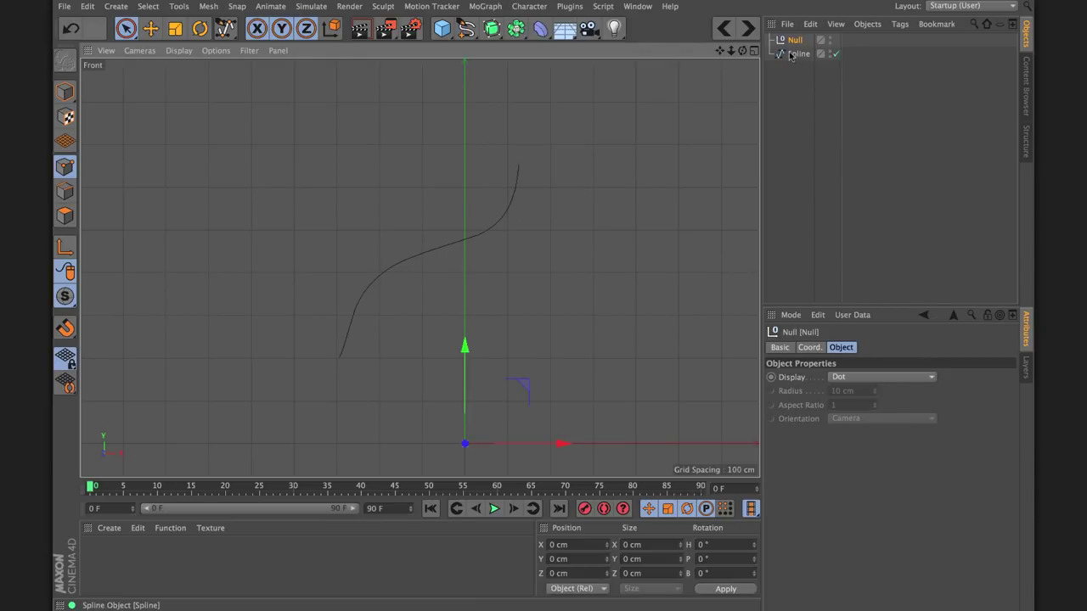
pyautogui.click(401, 261)
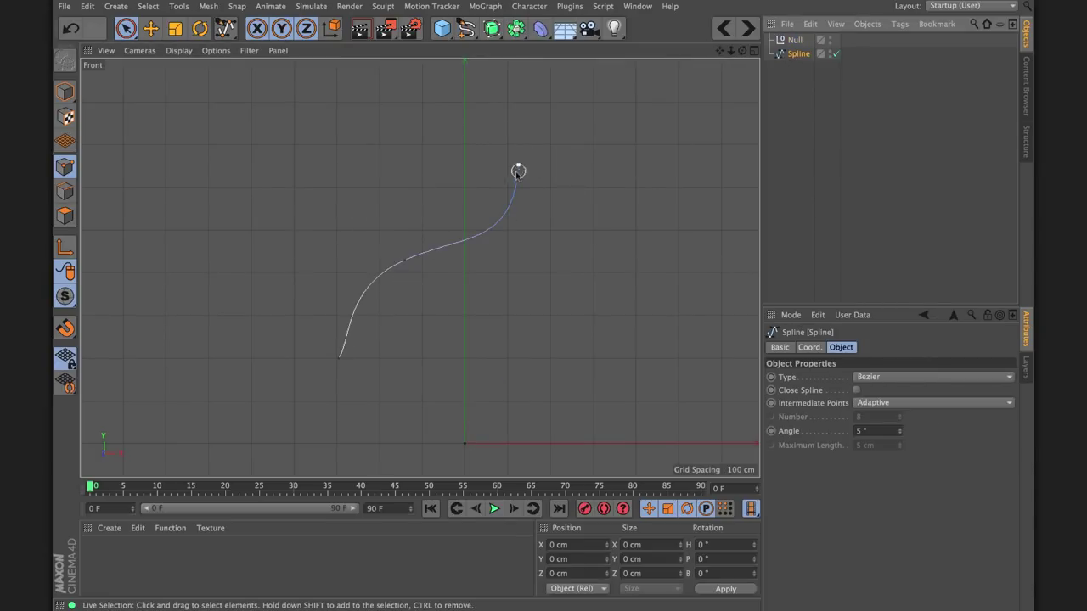
# - Try drawing a separate Bezier spline from about X 286, Y 650 cm to X 140, Y 283 cm, and delete it
pyautogui.moveTo(465, 28); pyautogui.dragTo(588, 50)
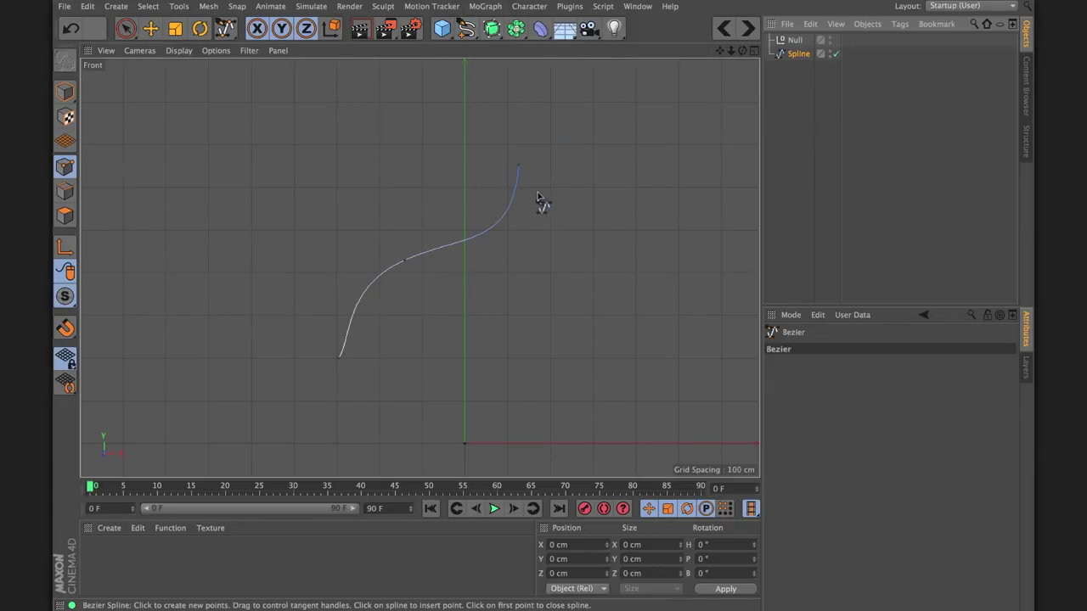
pyautogui.moveTo(587, 166); pyautogui.dragTo(598, 212)
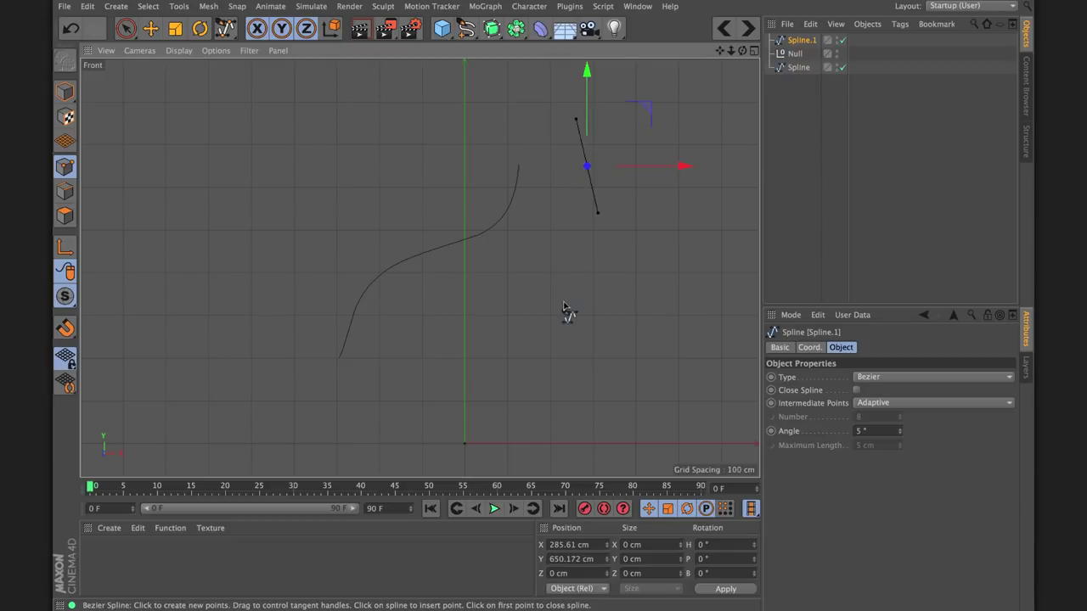
pyautogui.moveTo(525, 323); pyautogui.dragTo(505, 357)
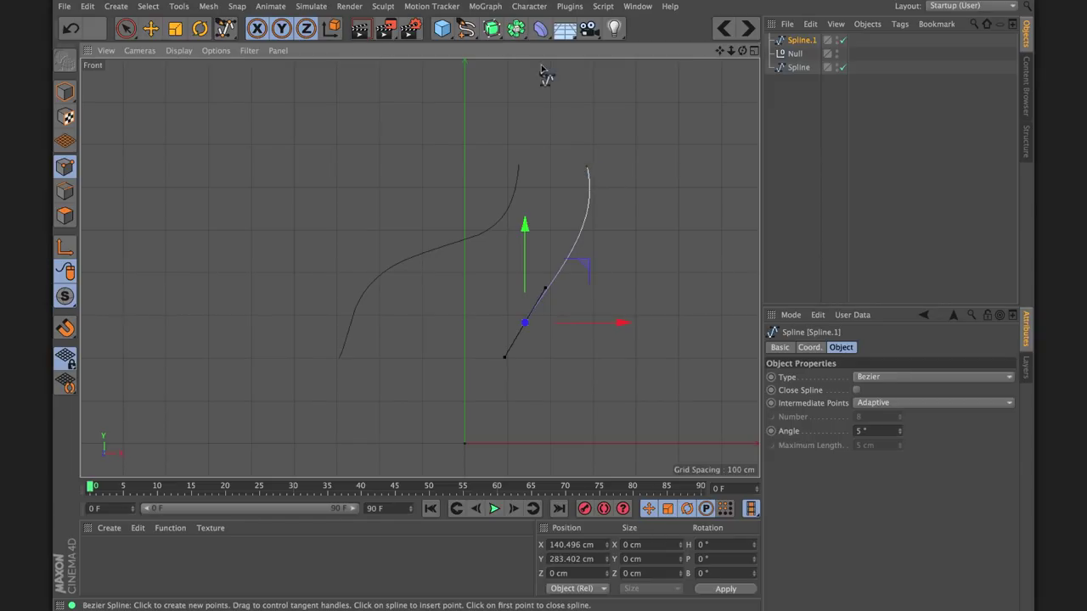
pyautogui.click(467, 27)
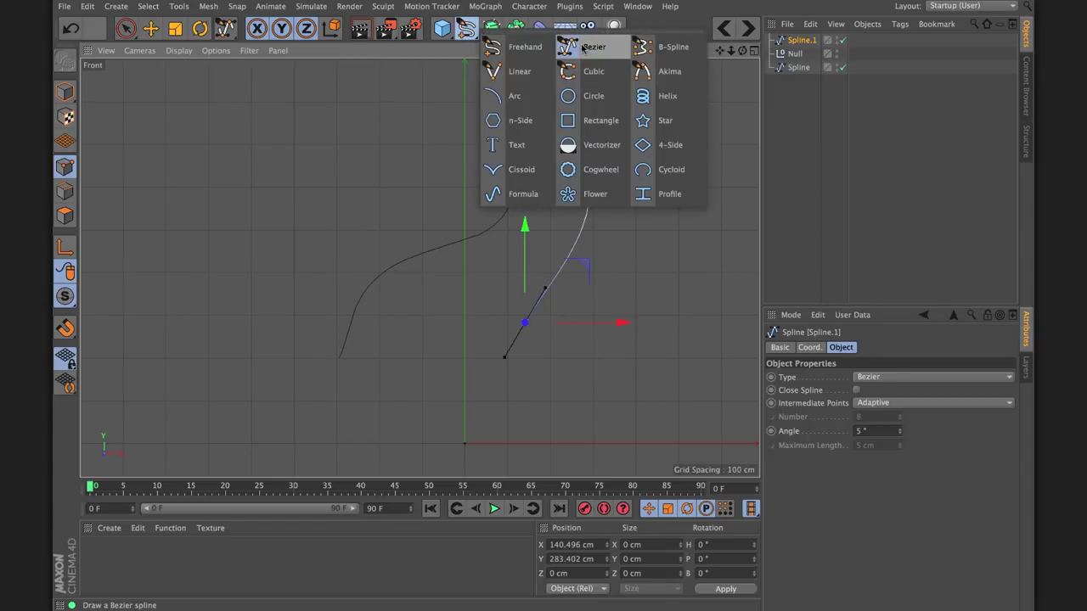
pyautogui.click(583, 48)
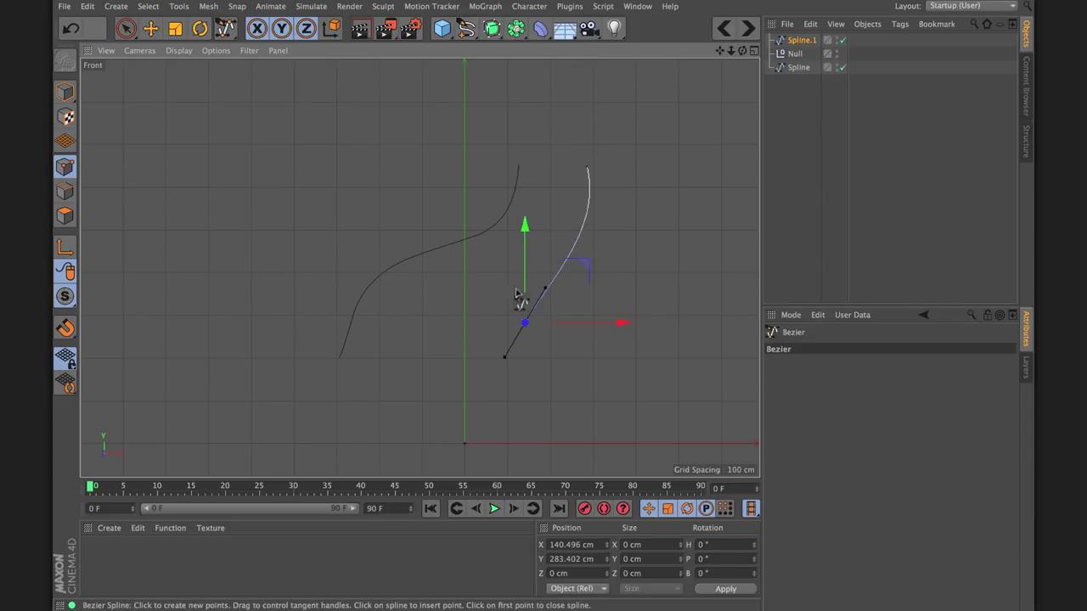
pyautogui.click(796, 40)
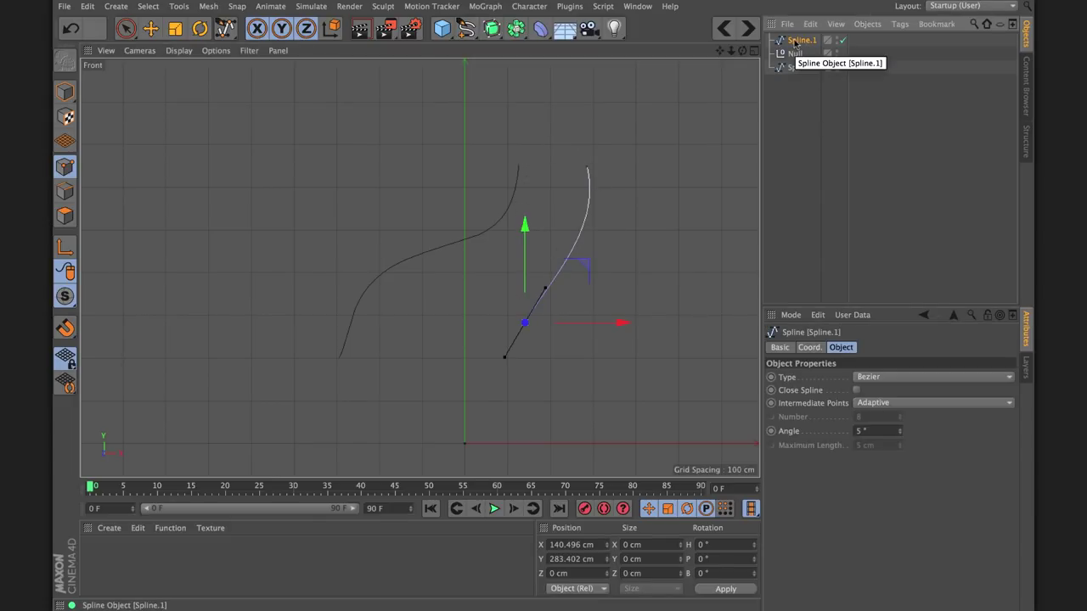
pyautogui.press('Delete')
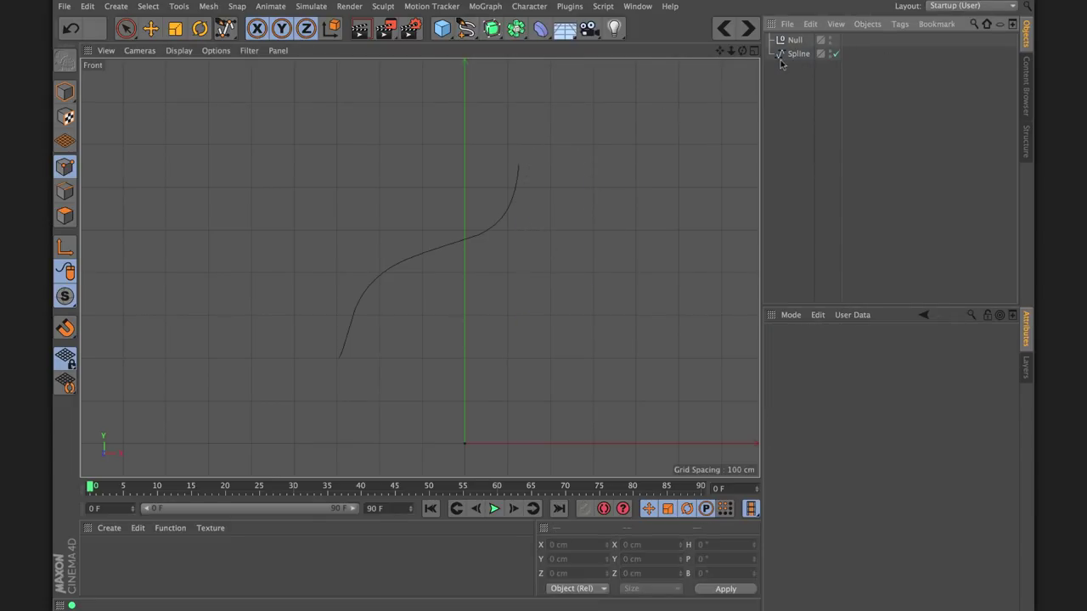
# - Extend the spline's upper end through about X 279, Y 693 cm and X 227, Y 349 cm, and its start to X -485, Y 204 cm
pyautogui.click(787, 55)
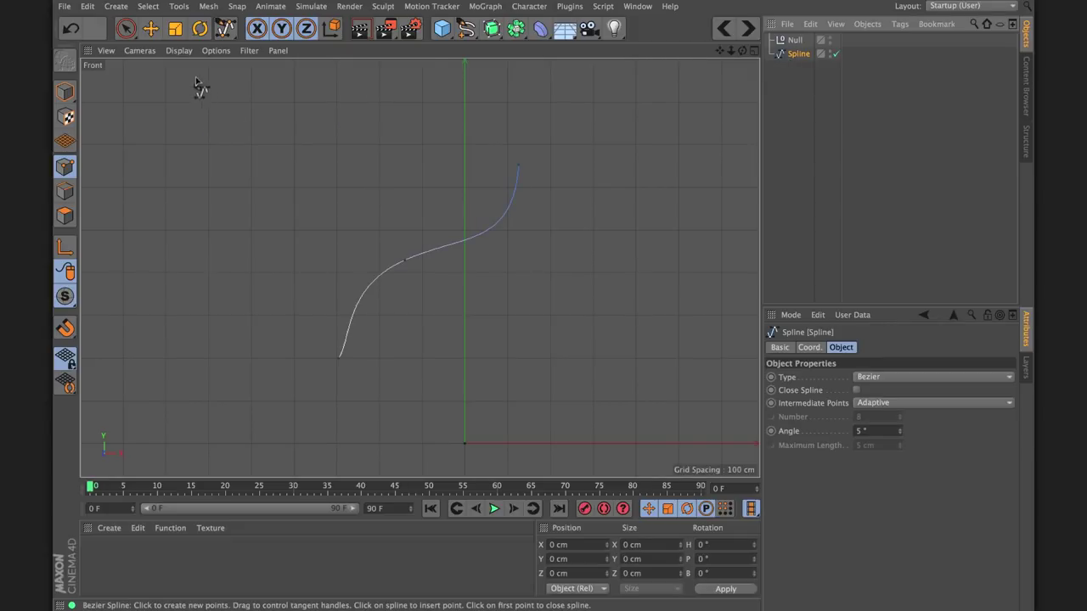
pyautogui.click(150, 30)
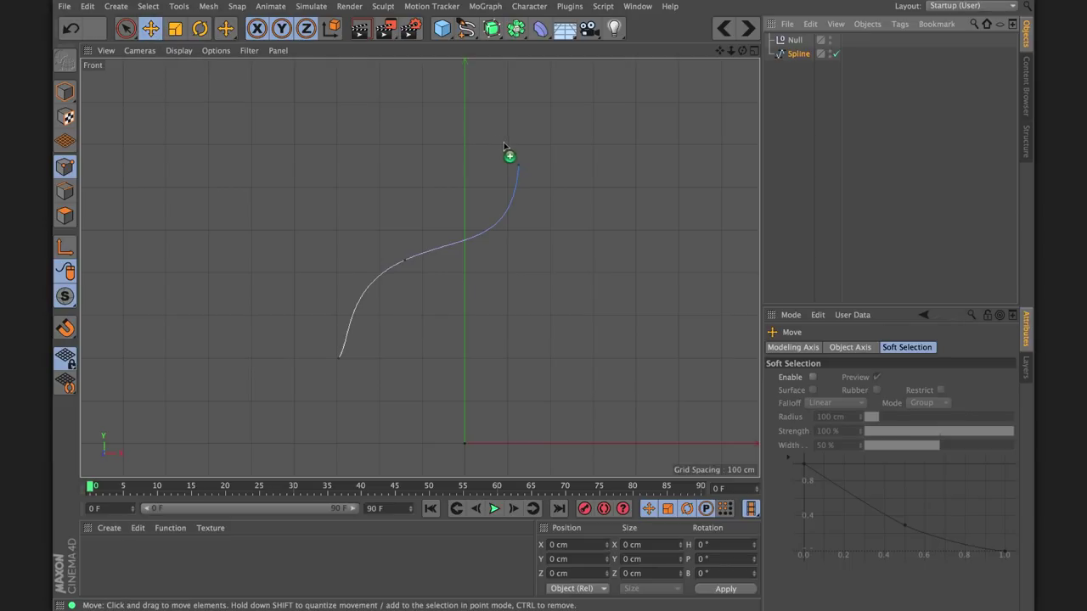
pyautogui.keyDown('ctrl'); pyautogui.click(585, 148); pyautogui.keyUp('ctrl')
pyautogui.keyDown('ctrl'); pyautogui.moveTo(590, 162); pyautogui.dragTo(590, 175); pyautogui.keyUp('ctrl')
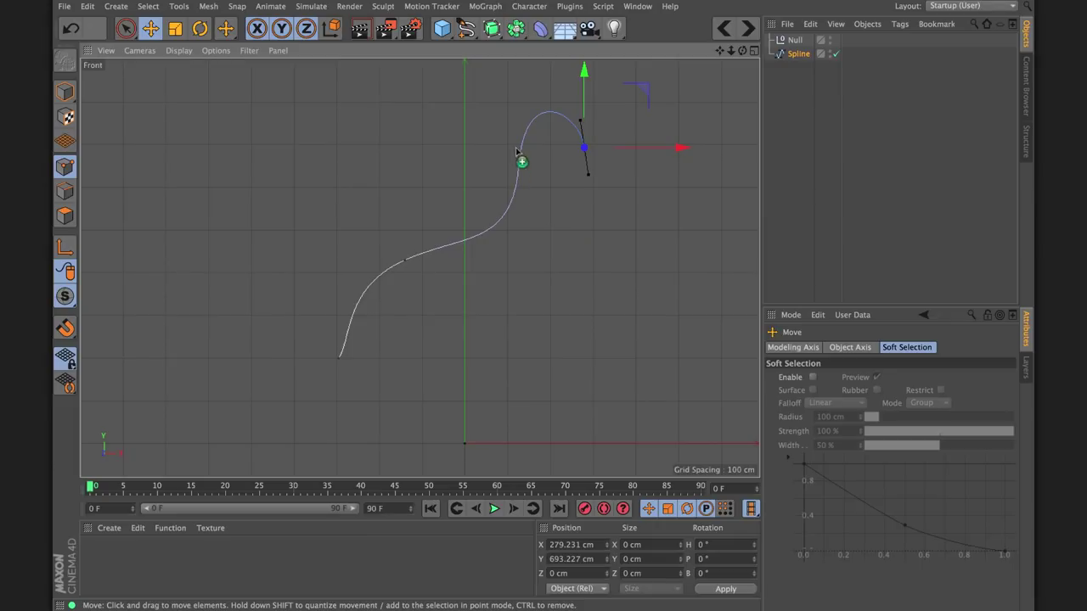
pyautogui.keyDown('ctrl'); pyautogui.moveTo(561, 294); pyautogui.dragTo(550, 337); pyautogui.keyUp('ctrl')
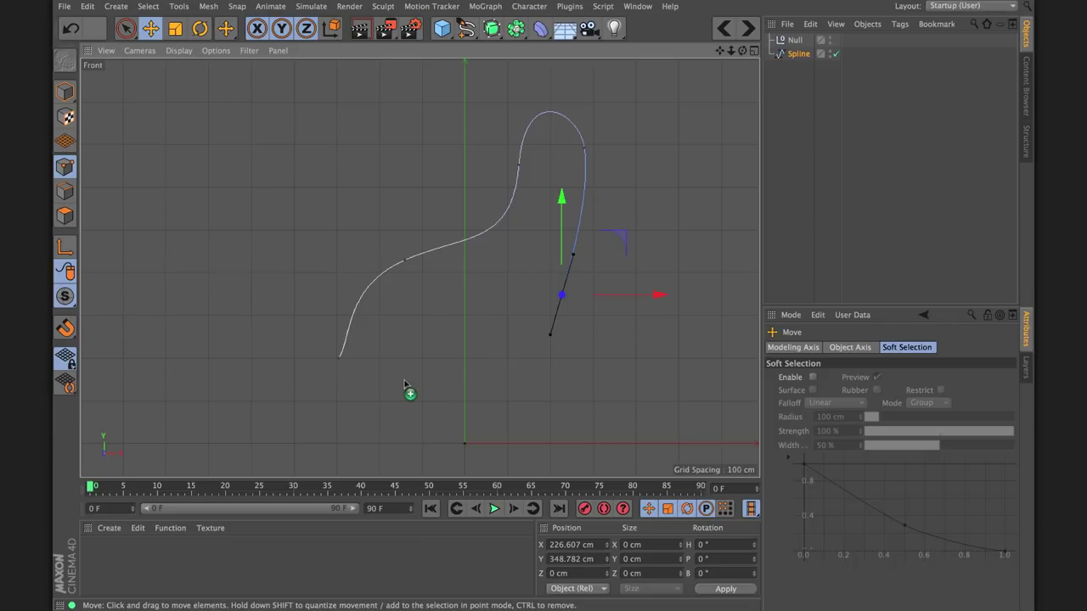
pyautogui.keyDown('ctrl'); pyautogui.click(257, 357); pyautogui.keyUp('ctrl')
pyautogui.keyDown('ctrl'); pyautogui.moveTo(257, 356); pyautogui.dragTo(310, 427); pyautogui.keyUp('ctrl')
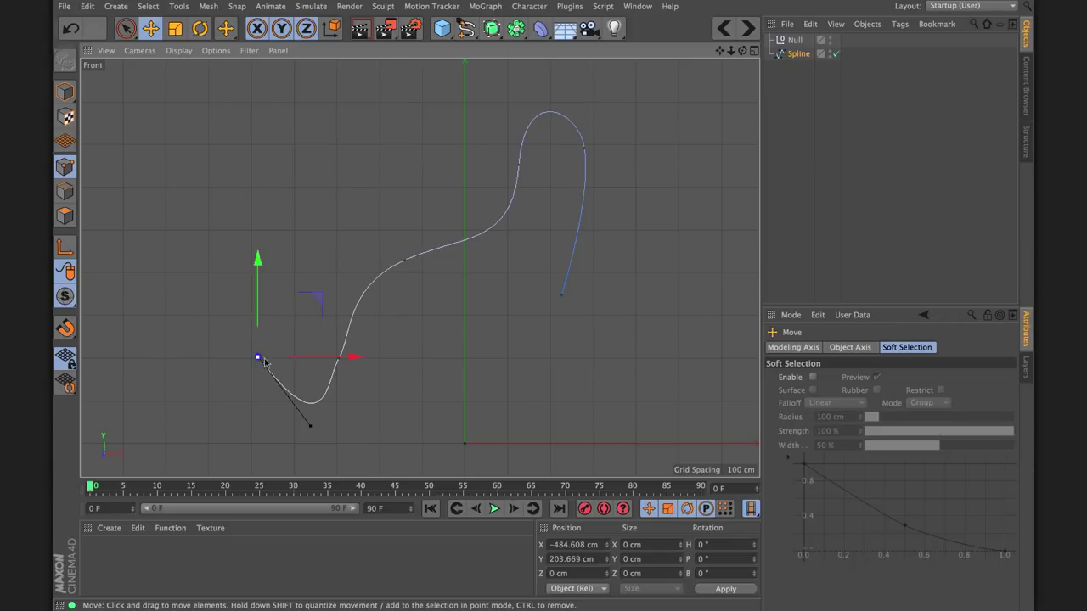
# - Extend the spline from its right-hand end to a curved point at about X -363, Y -40 cm, and close the spline
pyautogui.doubleClick(561, 297)
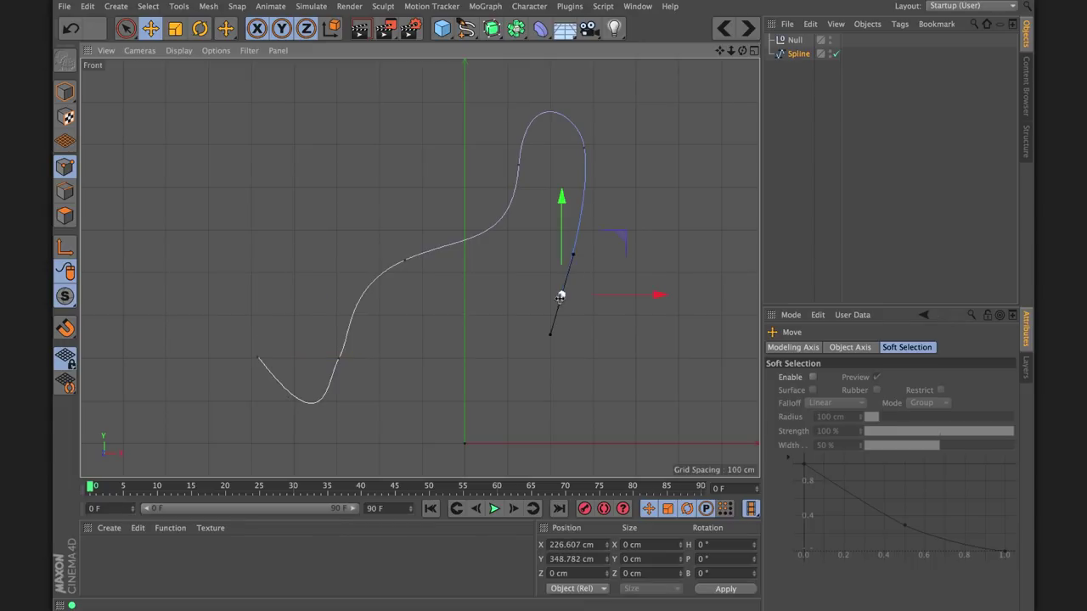
pyautogui.click(541, 336)
pyautogui.moveTo(329, 472); pyautogui.dragTo(226, 457)
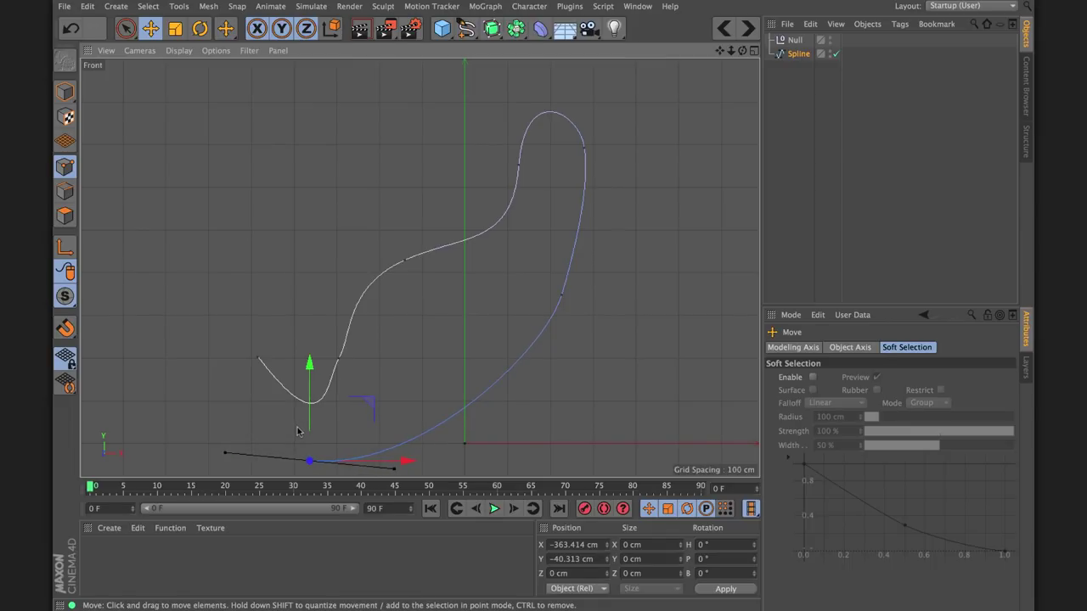
pyautogui.click(798, 54)
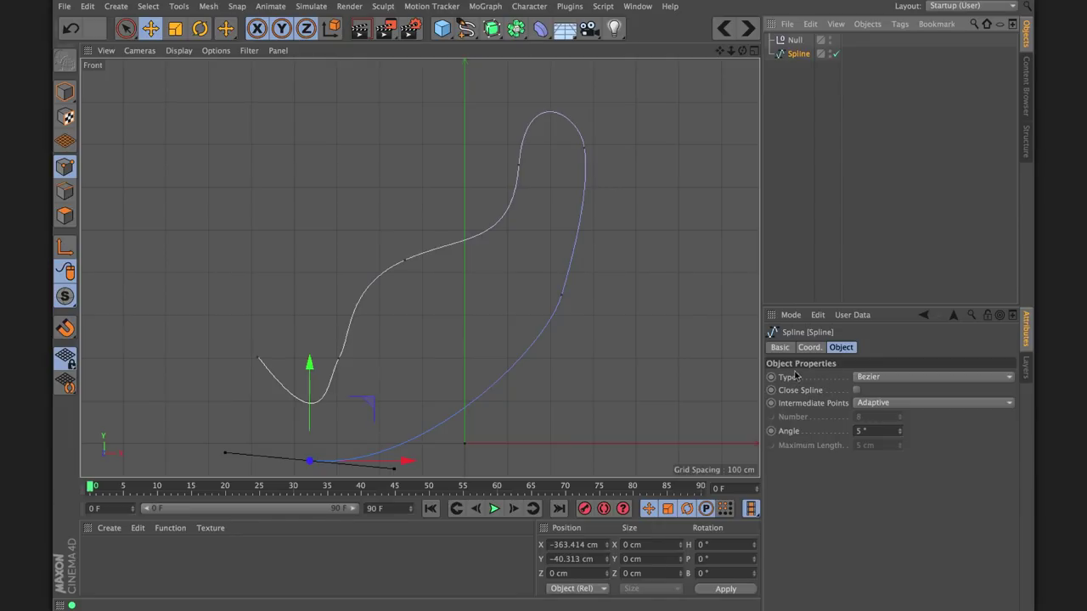
pyautogui.click(856, 390)
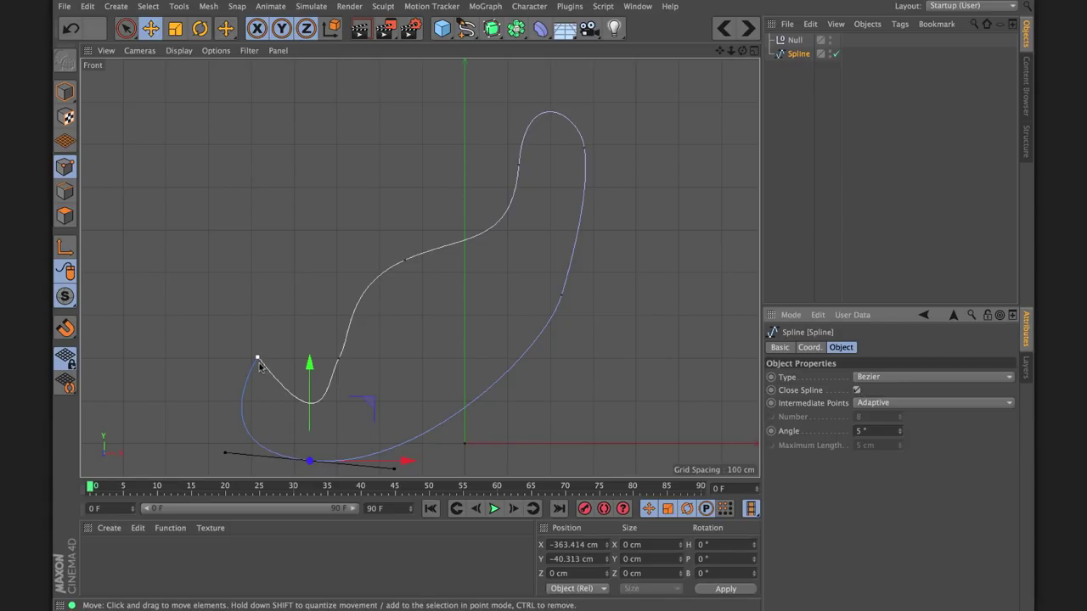
# - Raise the point on the outline's upper-left curve to Y about 465 cm, and lengthen its tangent handles along their slope
pyautogui.press('9')
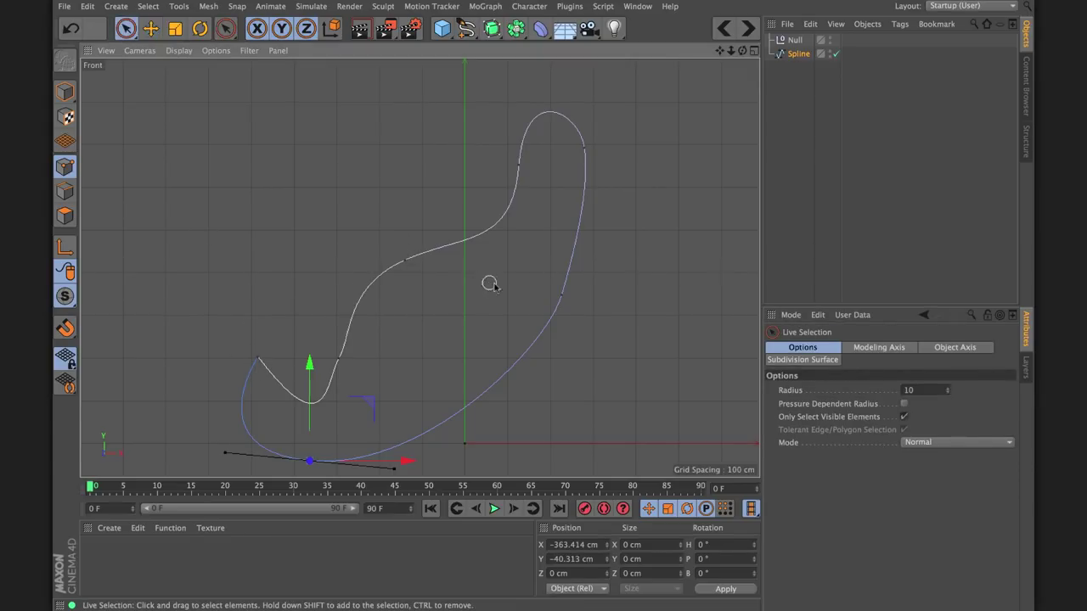
pyautogui.click(405, 261)
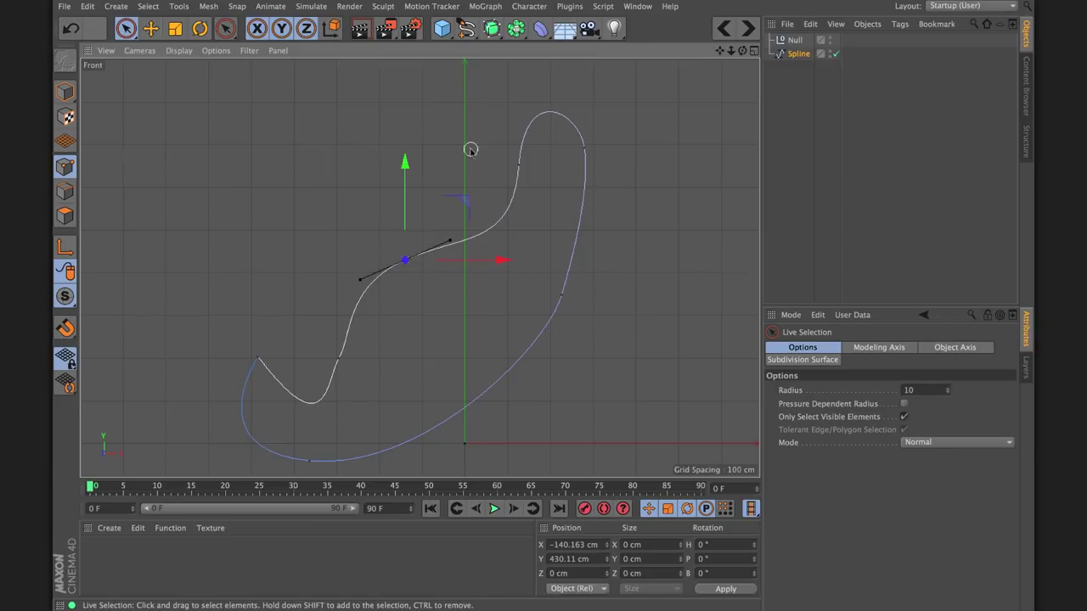
pyautogui.moveTo(405, 168); pyautogui.dragTo(388, 152)
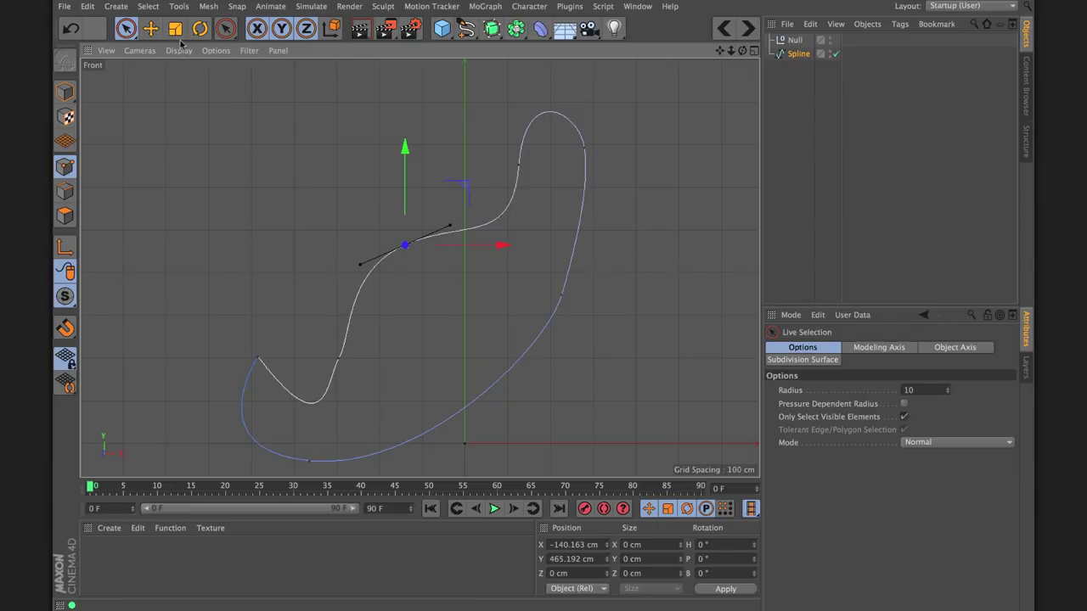
pyautogui.click(150, 31)
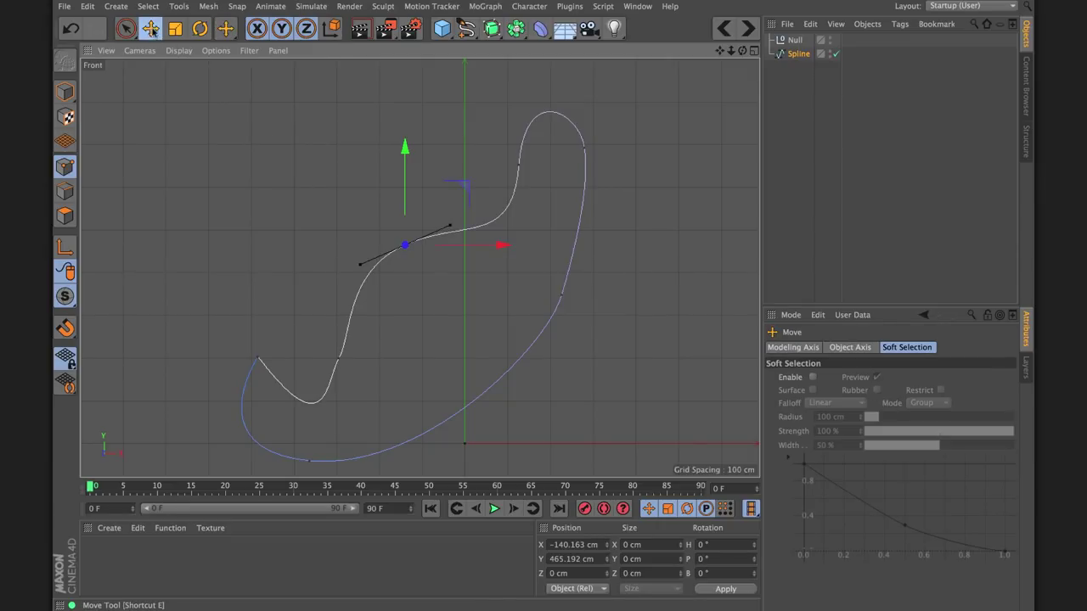
pyautogui.moveTo(452, 230); pyautogui.dragTo(328, 277)
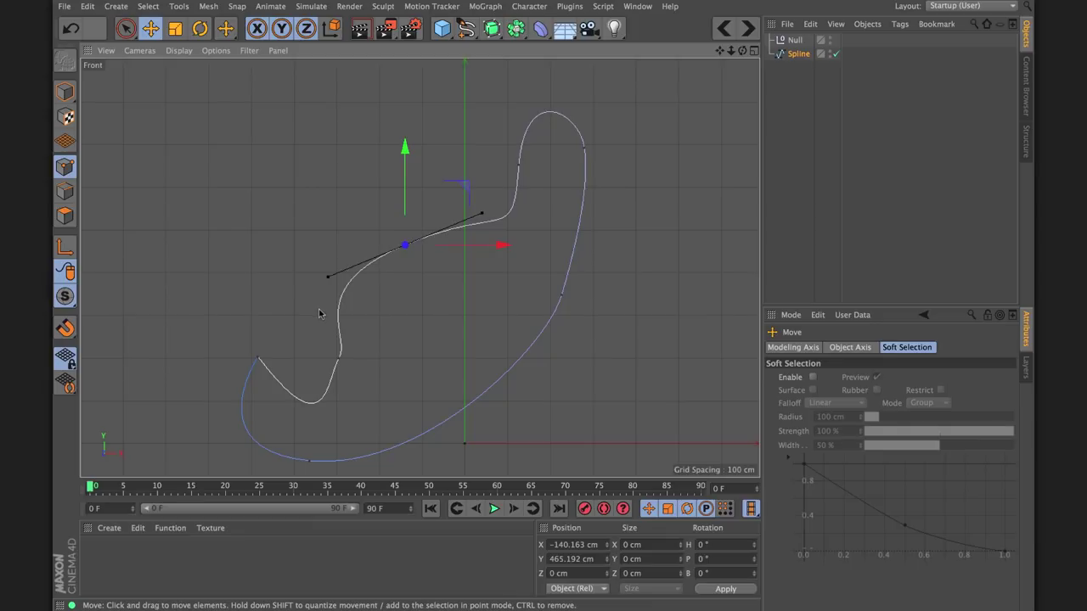
# - Apply Soft Interpolation to the outline's leftmost corner point, and stretch its tangent handles to a nearly horizontal direction
pyautogui.press('9')
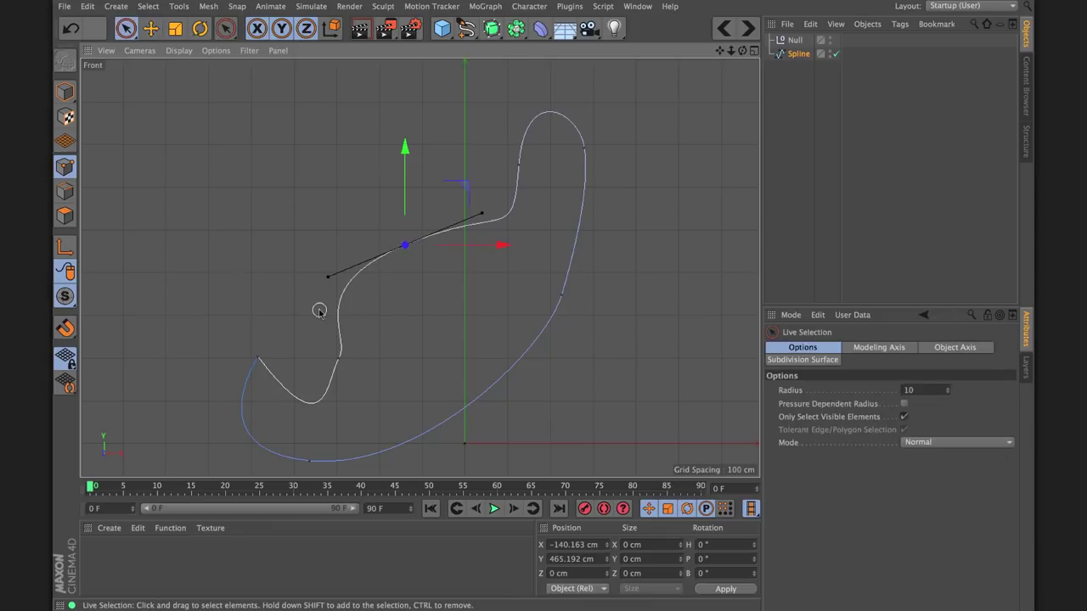
pyautogui.click(255, 358)
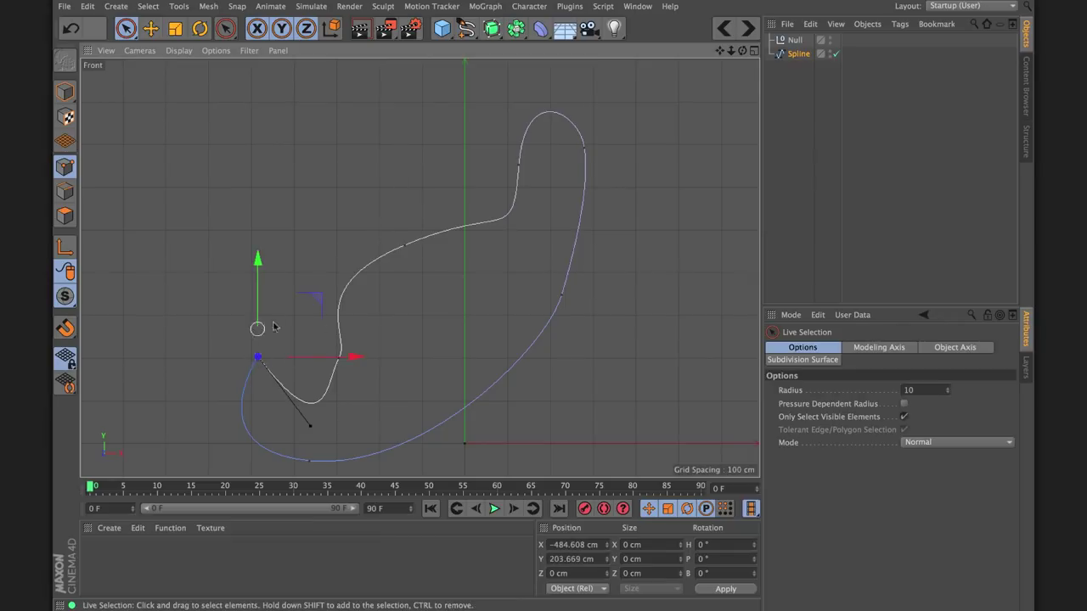
pyautogui.click(207, 339)
pyautogui.click(253, 358)
pyautogui.rightClick(354, 202)
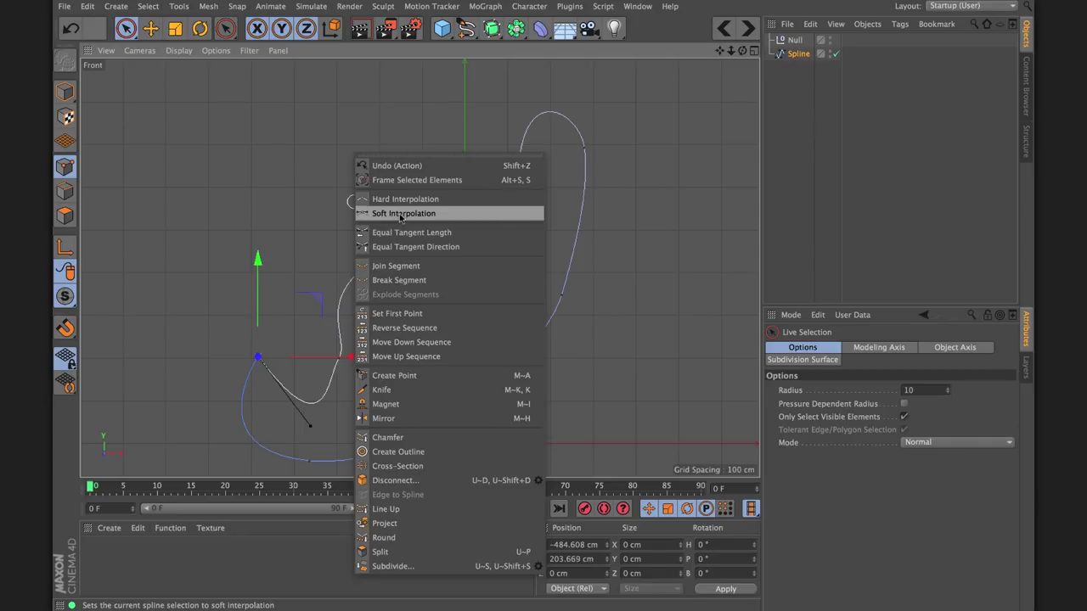
pyautogui.click(385, 214)
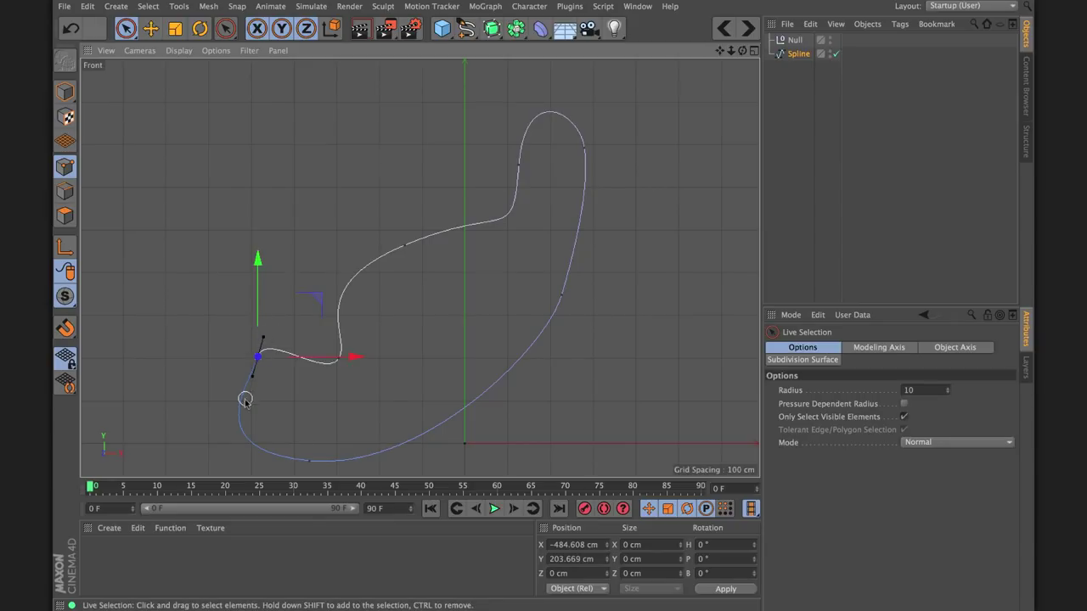
pyautogui.click(150, 28)
pyautogui.moveTo(263, 341); pyautogui.dragTo(296, 357)
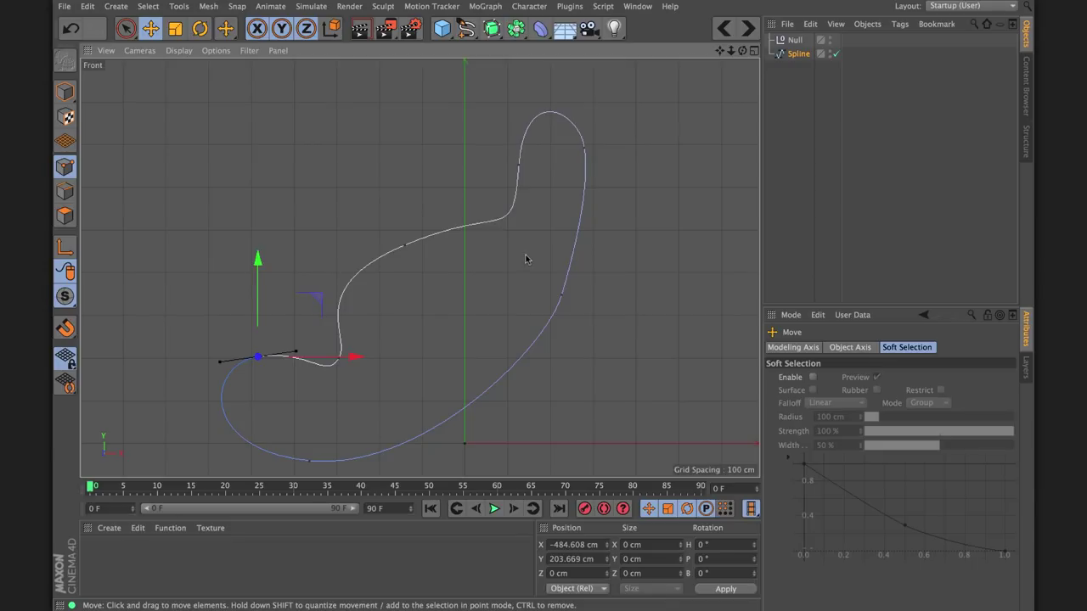
# - Delete the closed Bezier spline
pyautogui.click(583, 150)
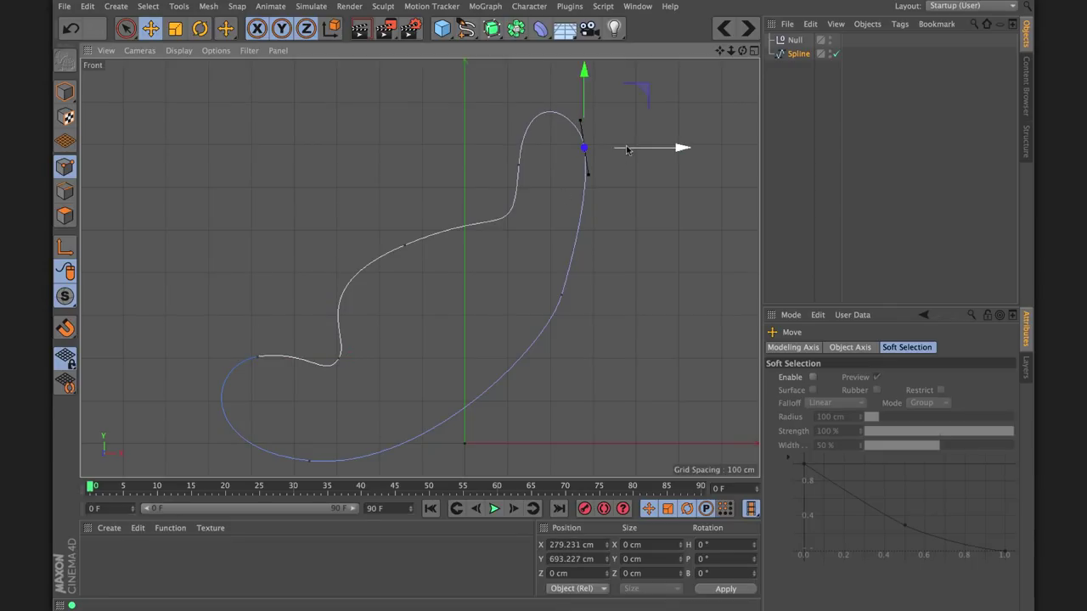
pyautogui.click(787, 55)
pyautogui.press('Delete')
# - Draw an open four-point linear zigzag spline through about X 104, Y 696 cm and X 230, Y 406 cm, ending at X 566, Y 783 cm
pyautogui.moveTo(466, 28); pyautogui.dragTo(514, 65)
pyautogui.click(357, 236)
pyautogui.click(510, 148)
pyautogui.click(561, 270)
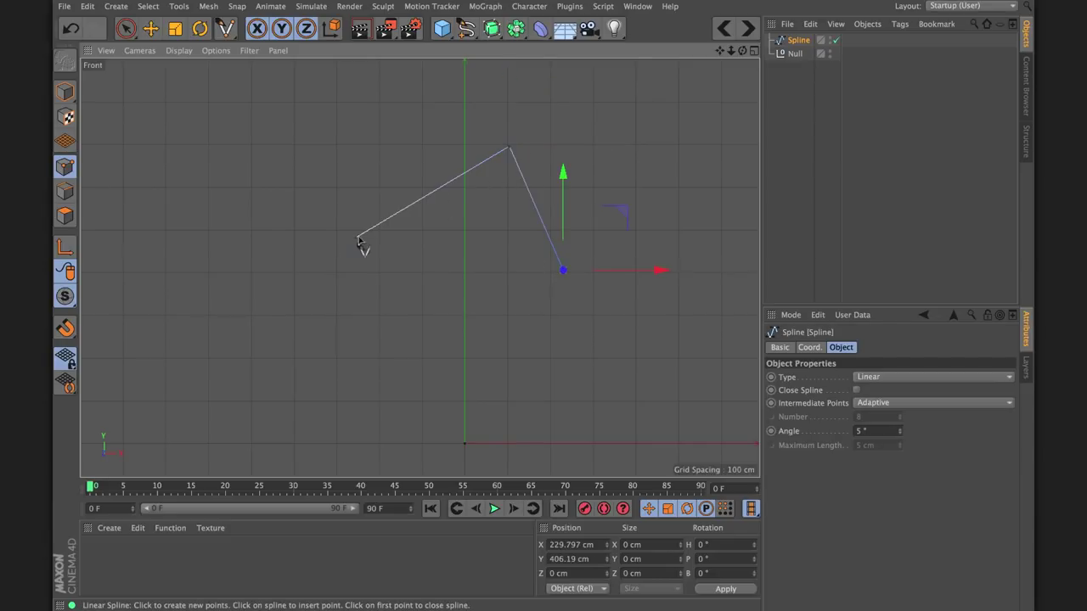
pyautogui.click(706, 110)
pyautogui.press('space')
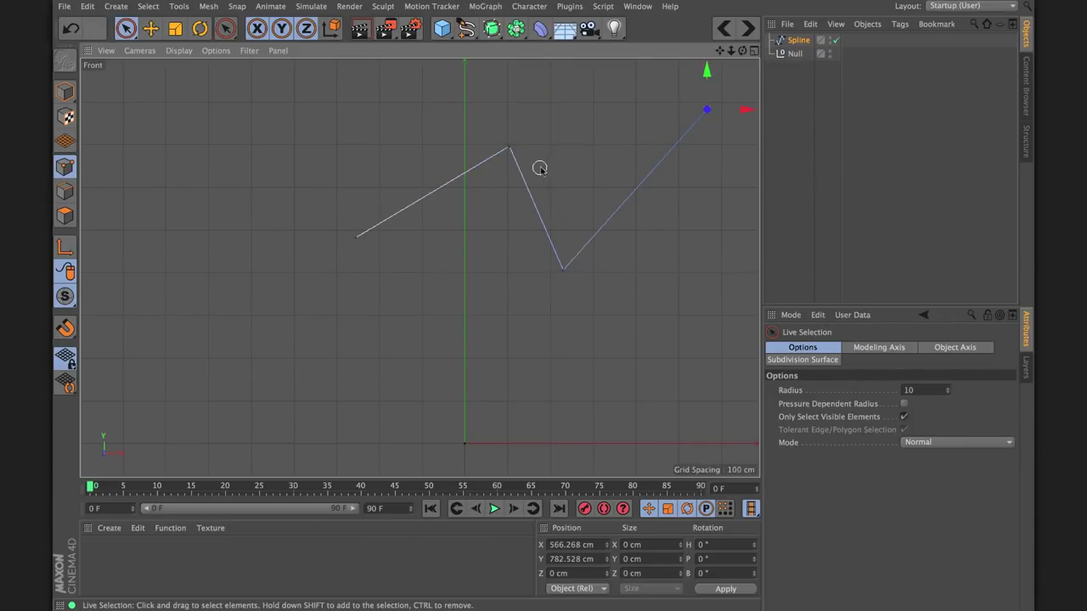
# - Chamfer the zigzag's upper corner point with a radius of about 73 cm
pyautogui.click(511, 149)
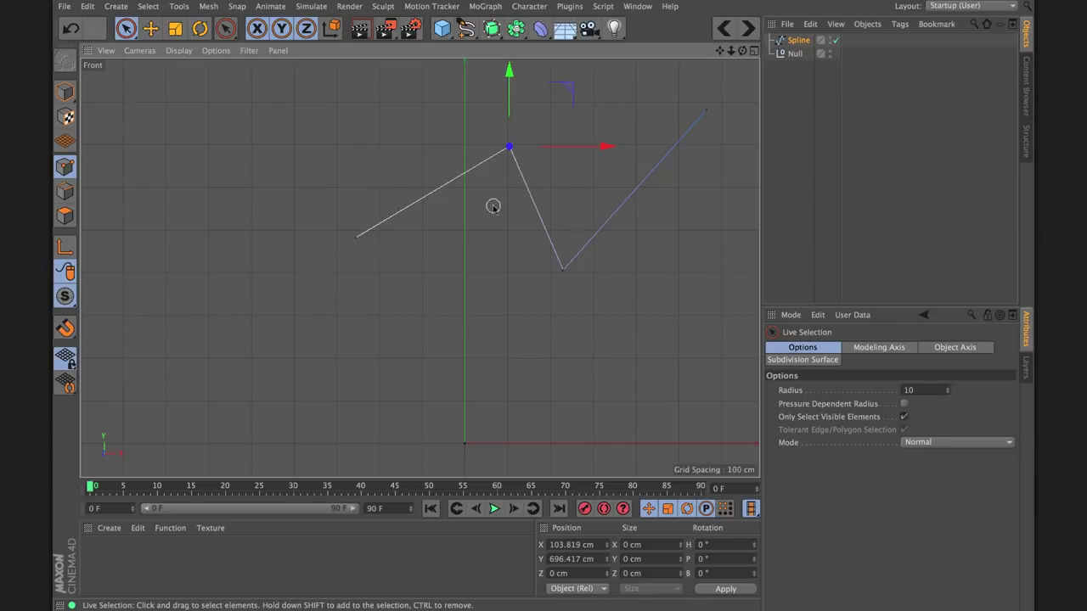
pyautogui.rightClick(495, 267)
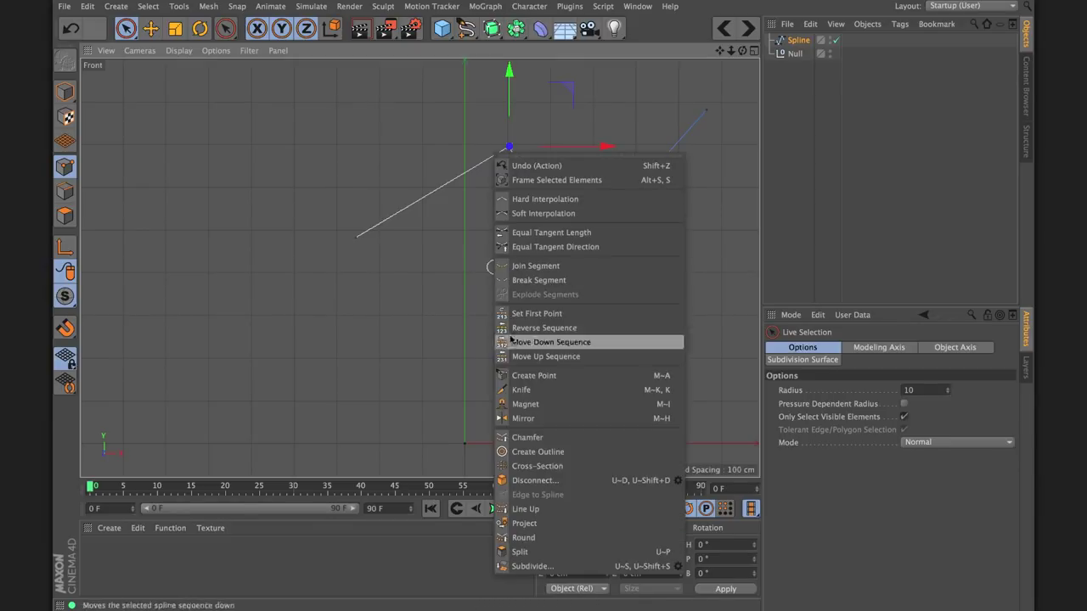
pyautogui.click(526, 438)
pyautogui.moveTo(509, 150); pyautogui.dragTo(573, 150)
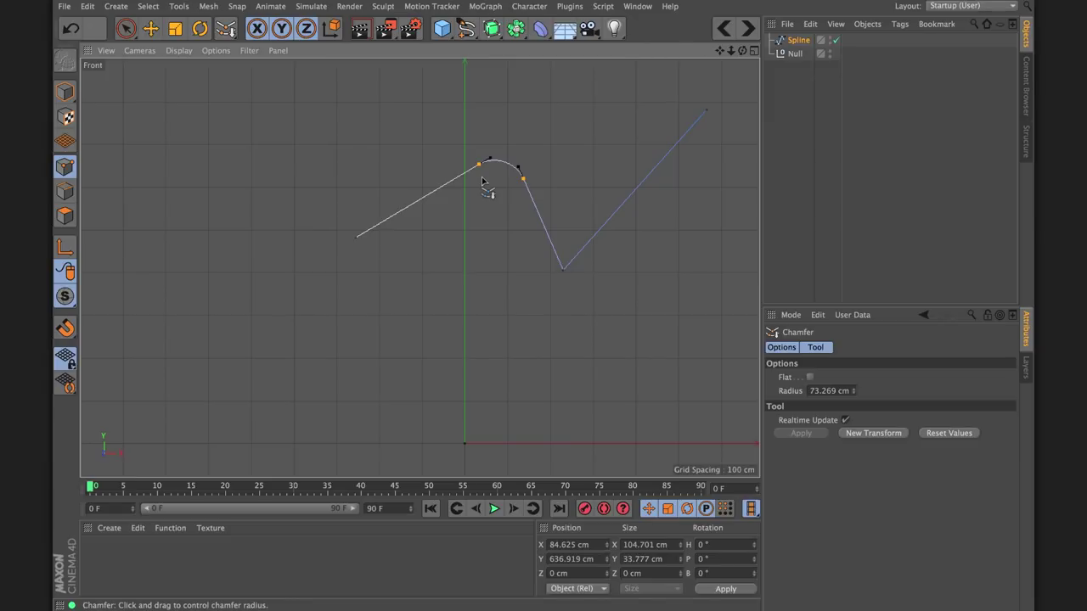
# - Cut a new point into the spline's first and last straight segments with the Knife tool
pyautogui.rightClick(415, 287)
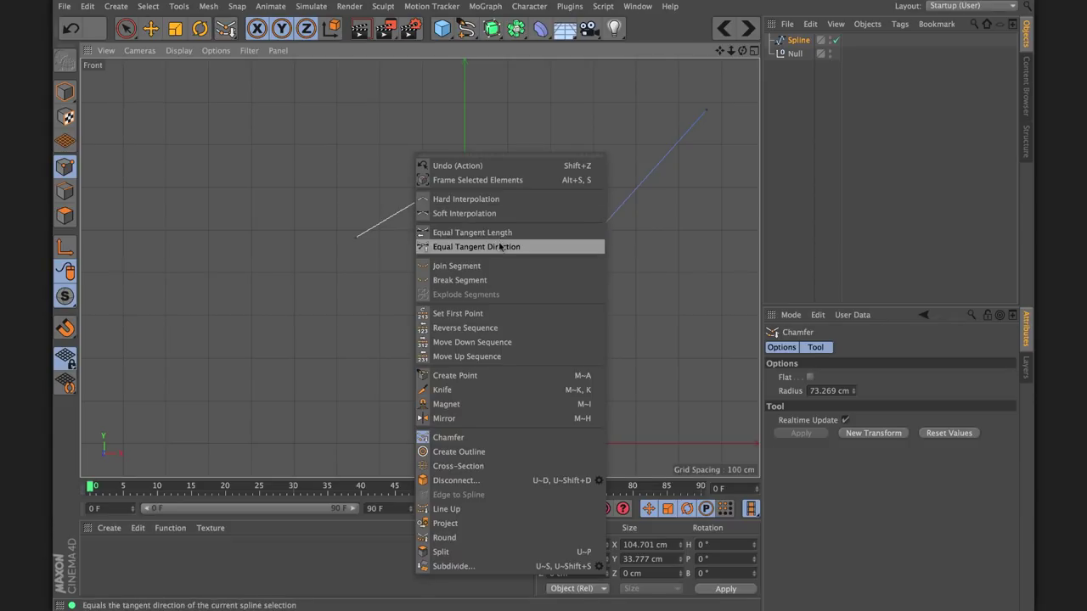
pyautogui.click(461, 393)
pyautogui.moveTo(597, 161); pyautogui.dragTo(669, 247)
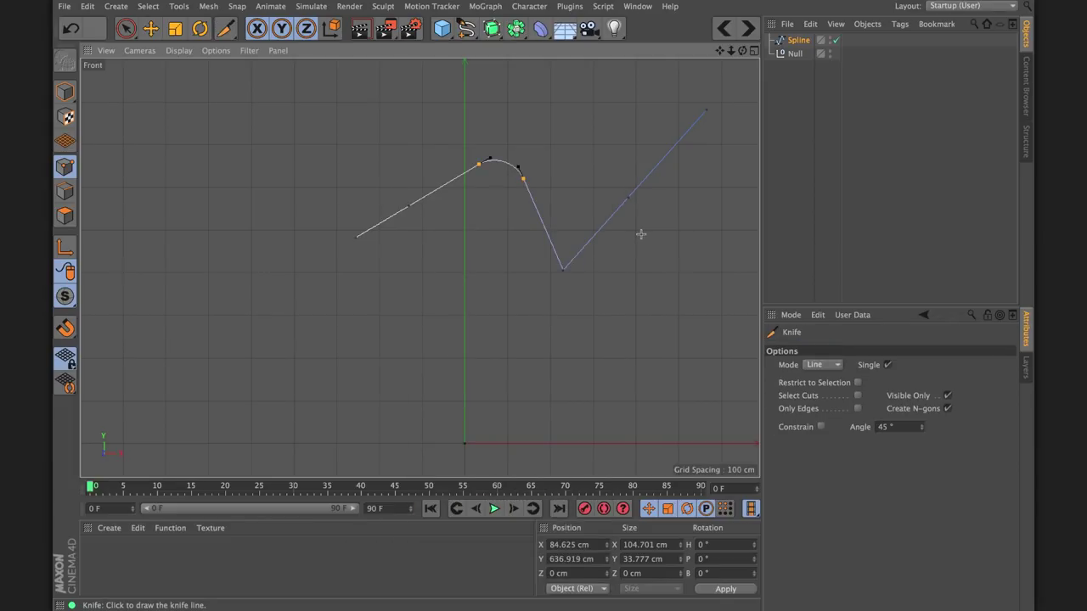
# - Move the new point on the last segment down to about X 383, Y 439 cm
pyautogui.press('space')
pyautogui.click(628, 196)
pyautogui.moveTo(628, 198); pyautogui.dragTo(628, 256)
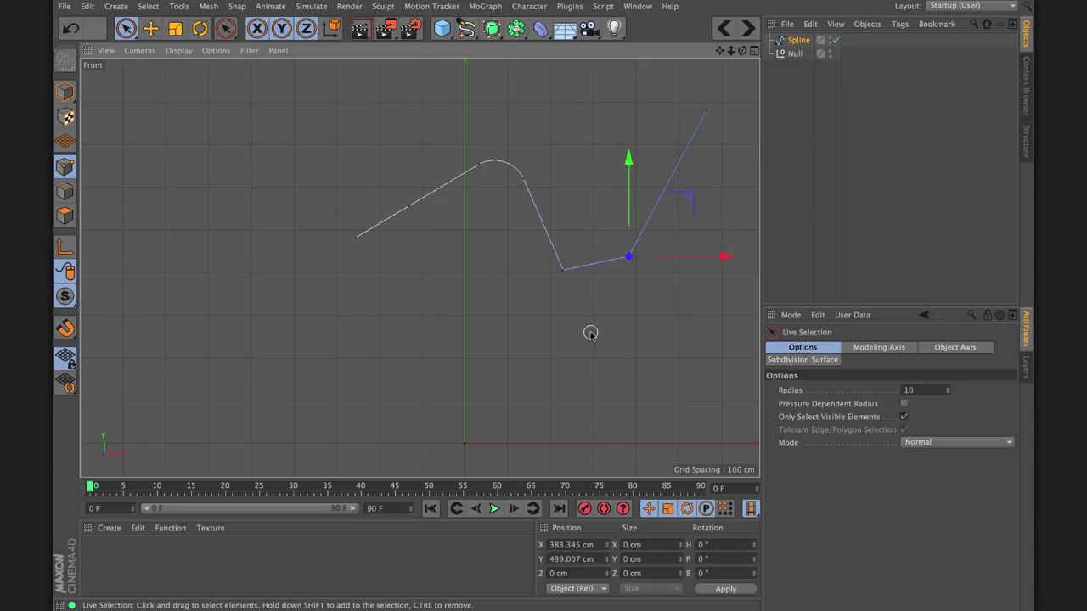
# - Apply Create Outline to all points of the spline
pyautogui.rightClick(590, 333)
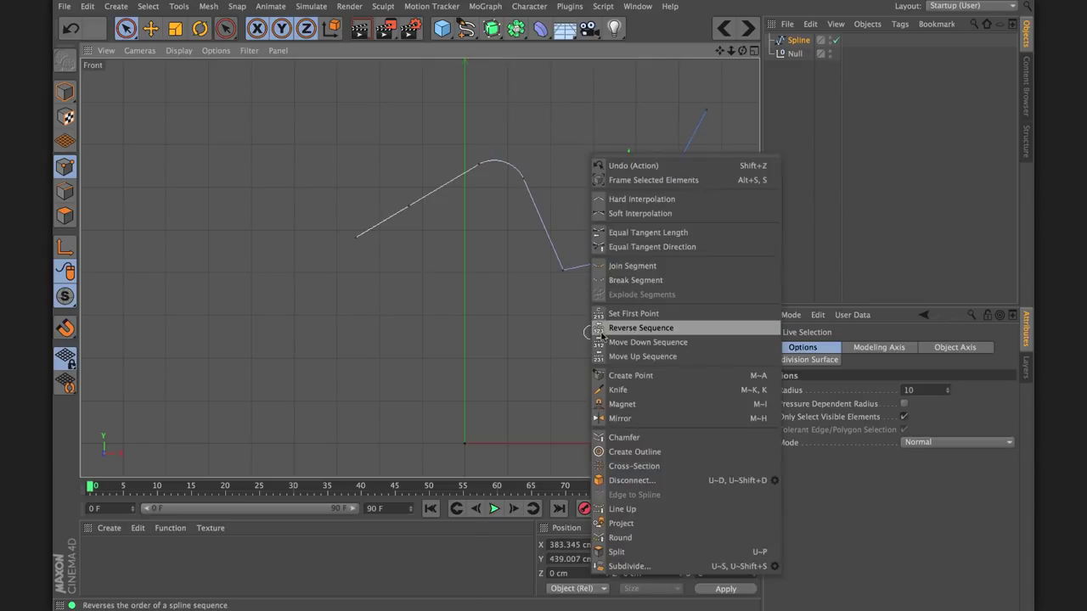
pyautogui.click(638, 453)
pyautogui.hotkey('ctrl', 'a')
pyautogui.moveTo(561, 332)
pyautogui.mouseDown()
pyautogui.moveTo(599, 332)
pyautogui.moveTo(563, 331)
pyautogui.mouseUp()
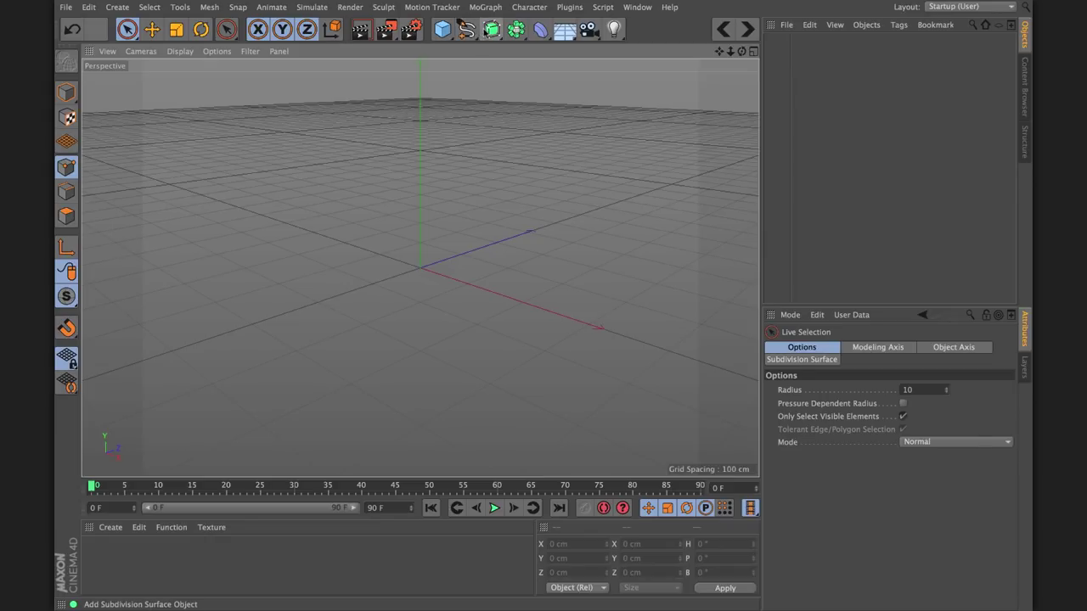
# - Extrude a new Rectangle spline by making it the child of a new Extrude generator
pyautogui.click(488, 31)
pyautogui.moveTo(465, 31); pyautogui.dragTo(589, 117)
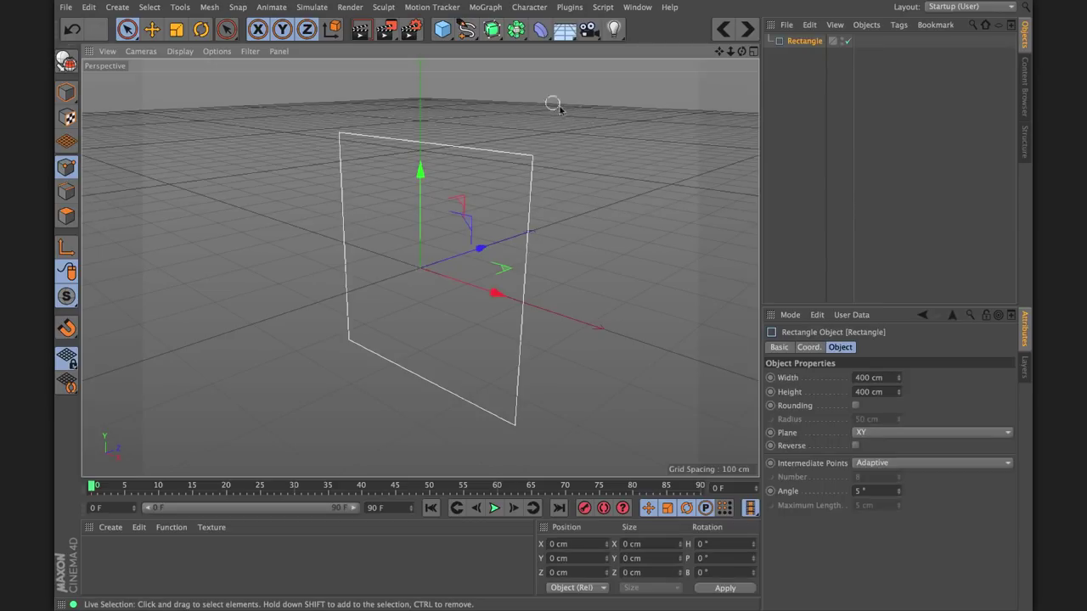
pyautogui.moveTo(492, 32); pyautogui.dragTo(641, 52)
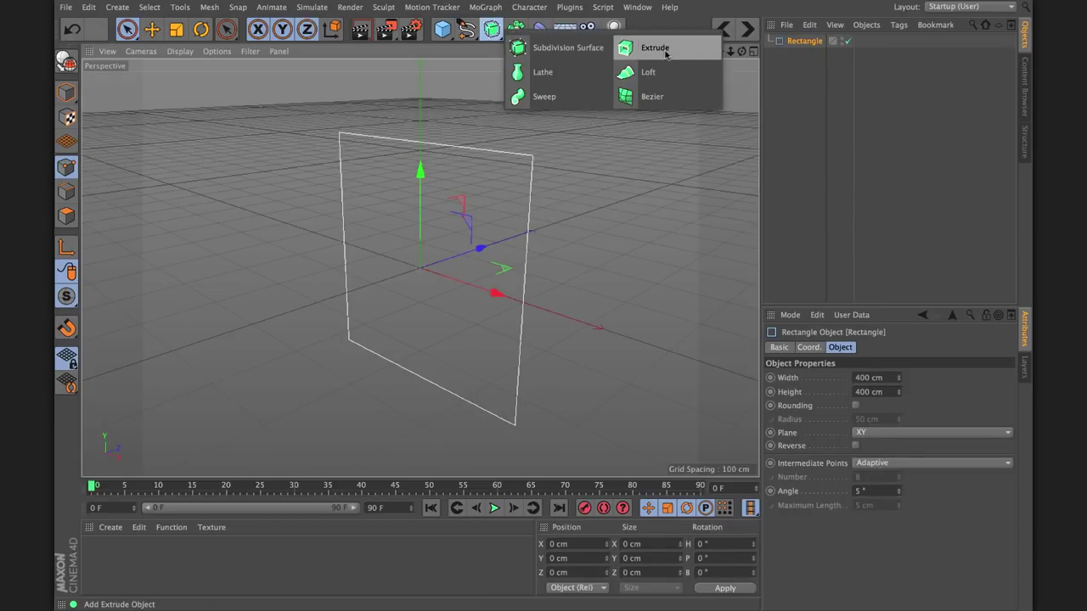
pyautogui.moveTo(667, 54); pyautogui.dragTo(666, 54)
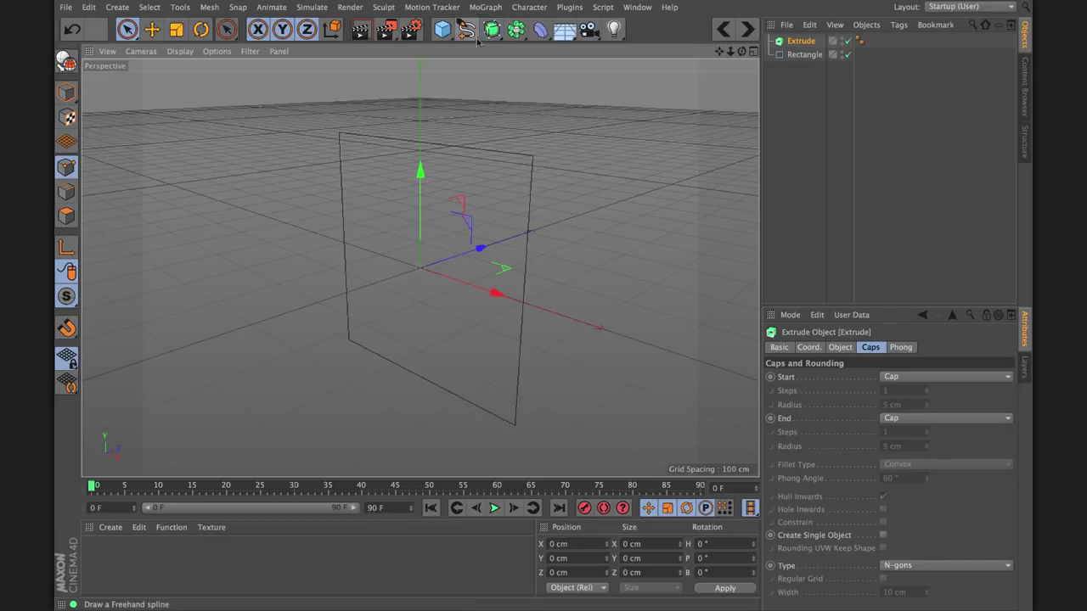
pyautogui.moveTo(794, 59)
pyautogui.mouseDown()
pyautogui.moveTo(800, 66)
pyautogui.moveTo(798, 44)
pyautogui.mouseUp()
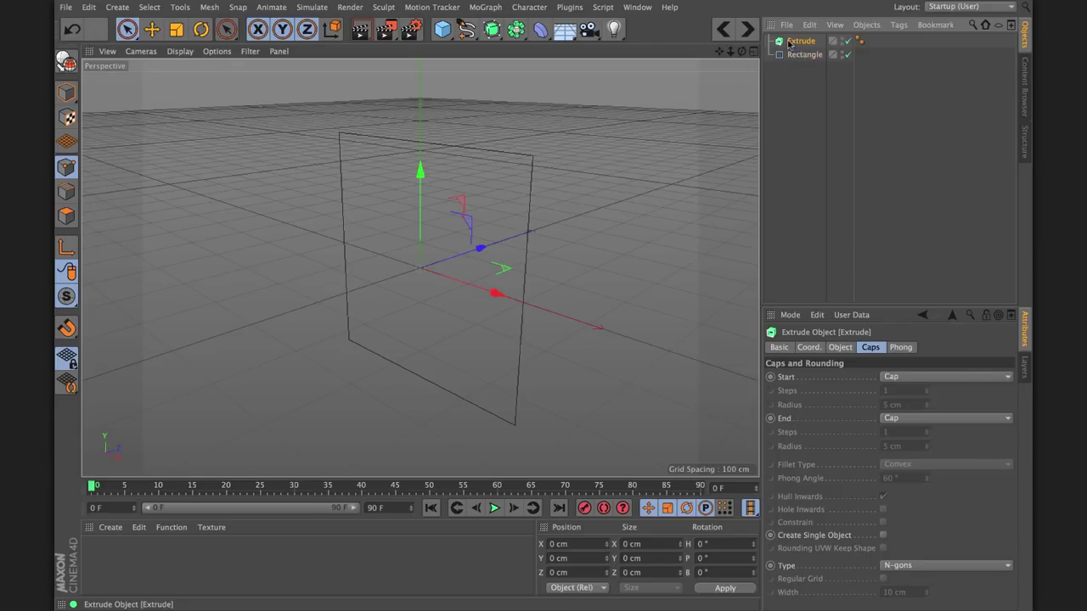
pyautogui.moveTo(800, 58); pyautogui.dragTo(799, 43)
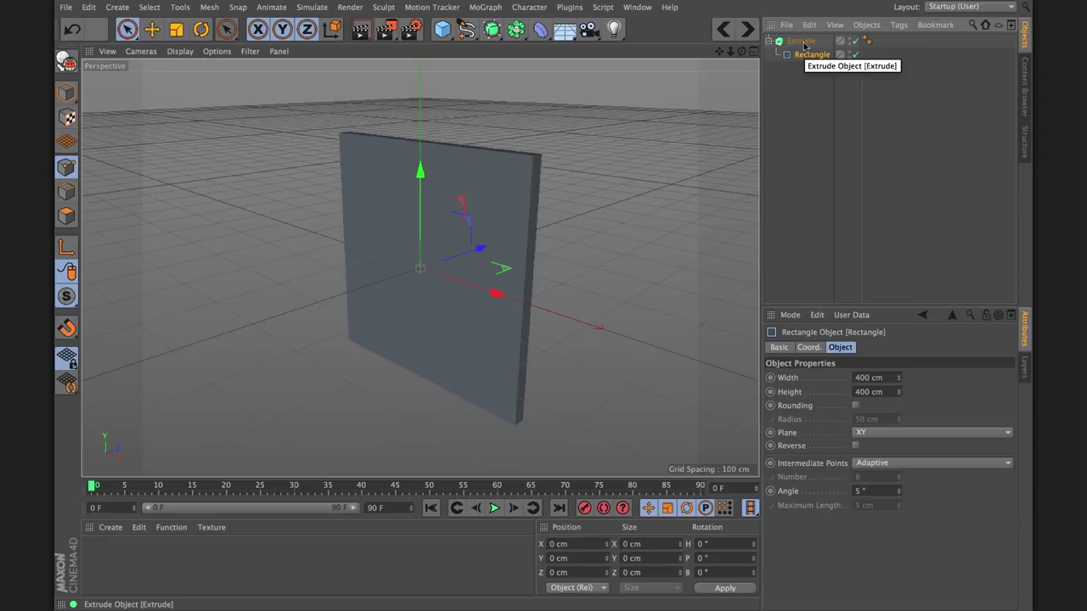
# - Set the Extrude object's Z movement to 369 cm
pyautogui.click(802, 42)
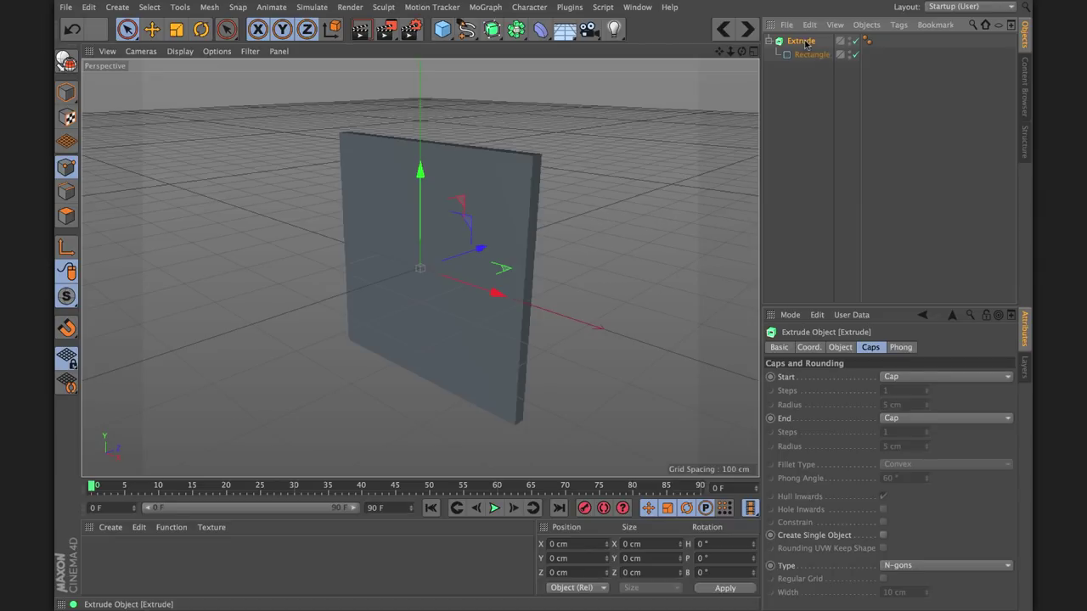
pyautogui.moveTo(849, 304); pyautogui.dragTo(849, 252)
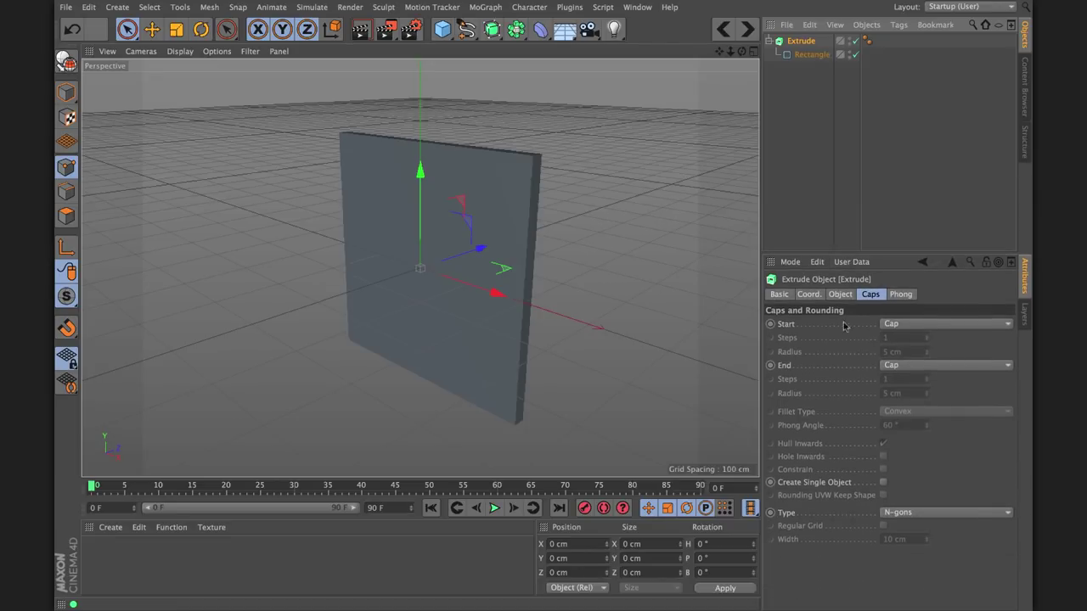
pyautogui.click(839, 294)
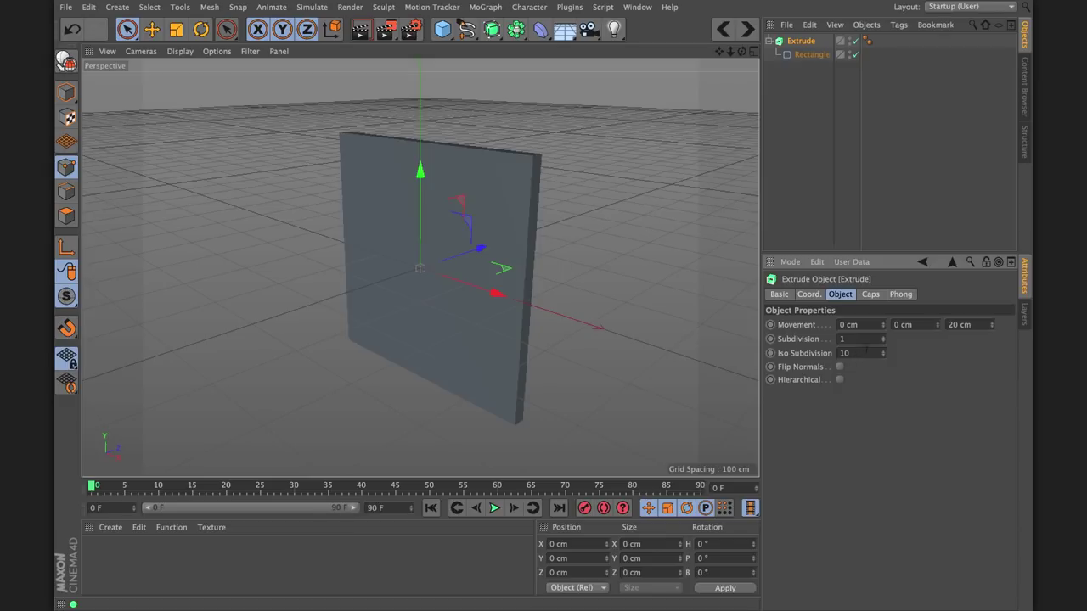
pyautogui.keyDown('alt'); pyautogui.moveTo(707, 69); pyautogui.dragTo(419, 267); pyautogui.keyUp('alt')
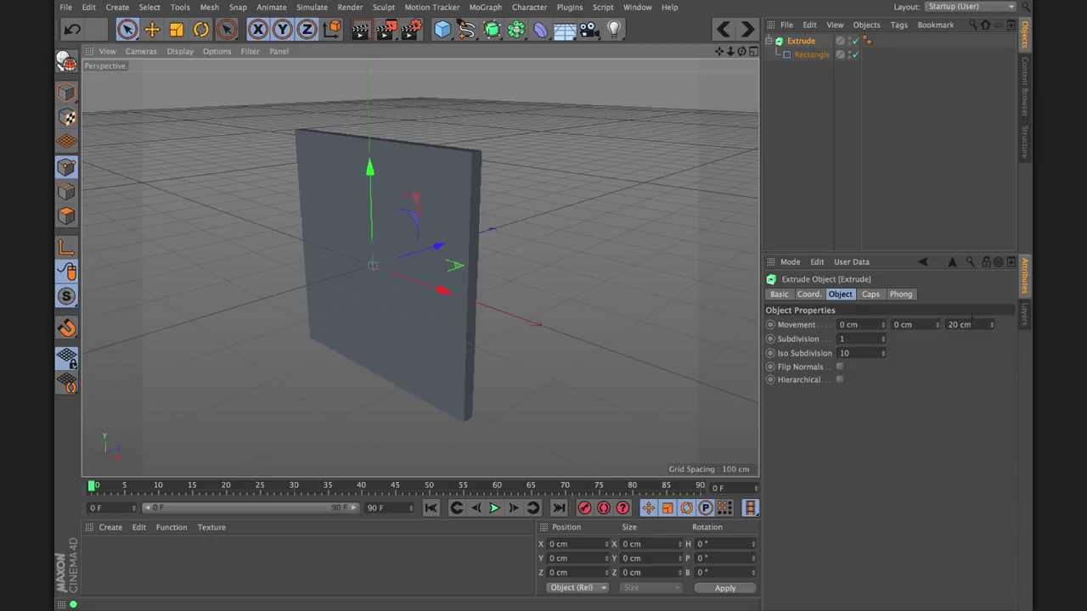
pyautogui.click(950, 325)
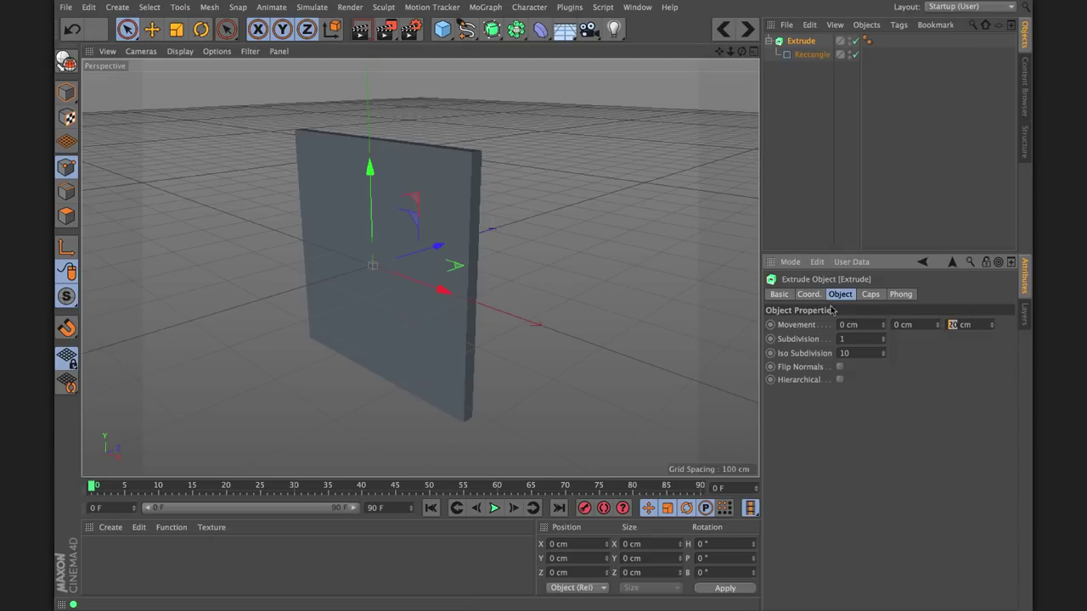
pyautogui.moveTo(992, 324); pyautogui.dragTo(902, 215)
pyautogui.moveTo(717, 53); pyautogui.dragTo(544, 291)
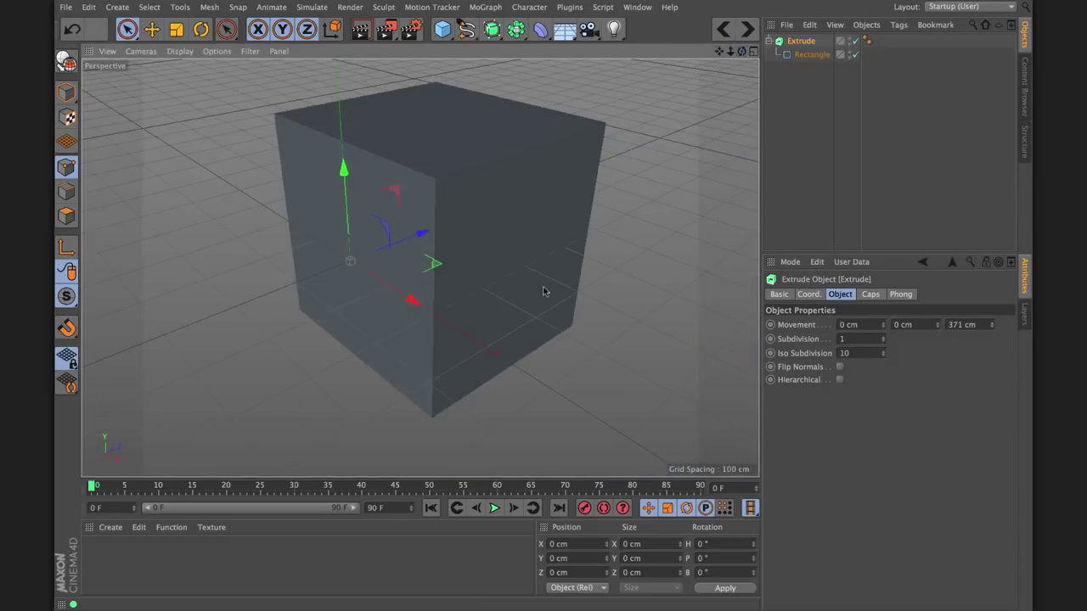
pyautogui.moveTo(992, 324); pyautogui.dragTo(992, 328)
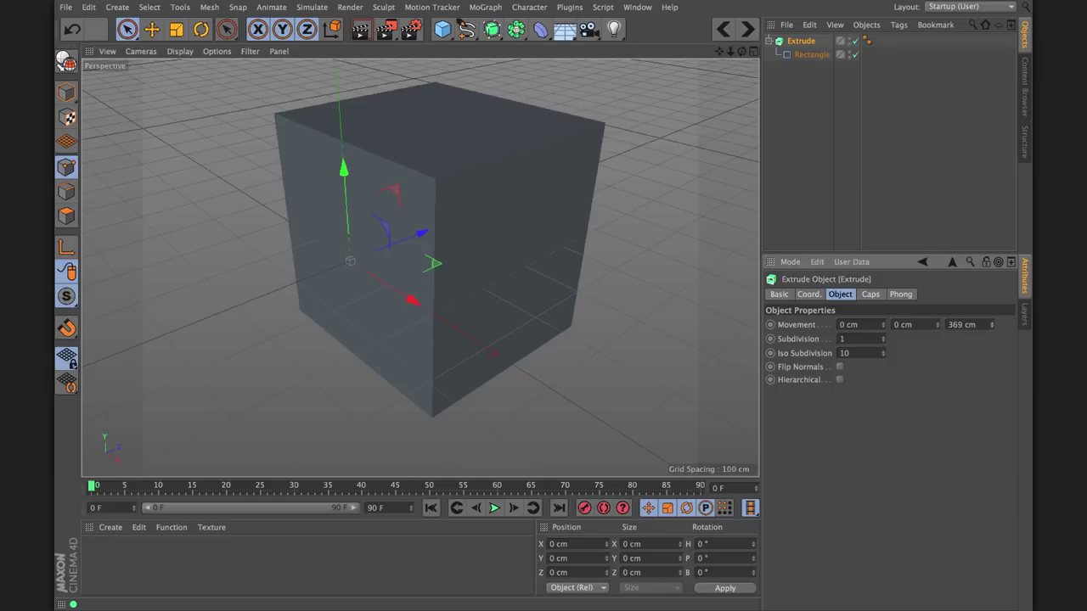
pyautogui.moveTo(719, 52); pyautogui.dragTo(722, 64)
# - Make the rectangle editable, and move its corner point at X 200, Y 200 cm to about X 74, Y 133 cm
pyautogui.click(806, 54)
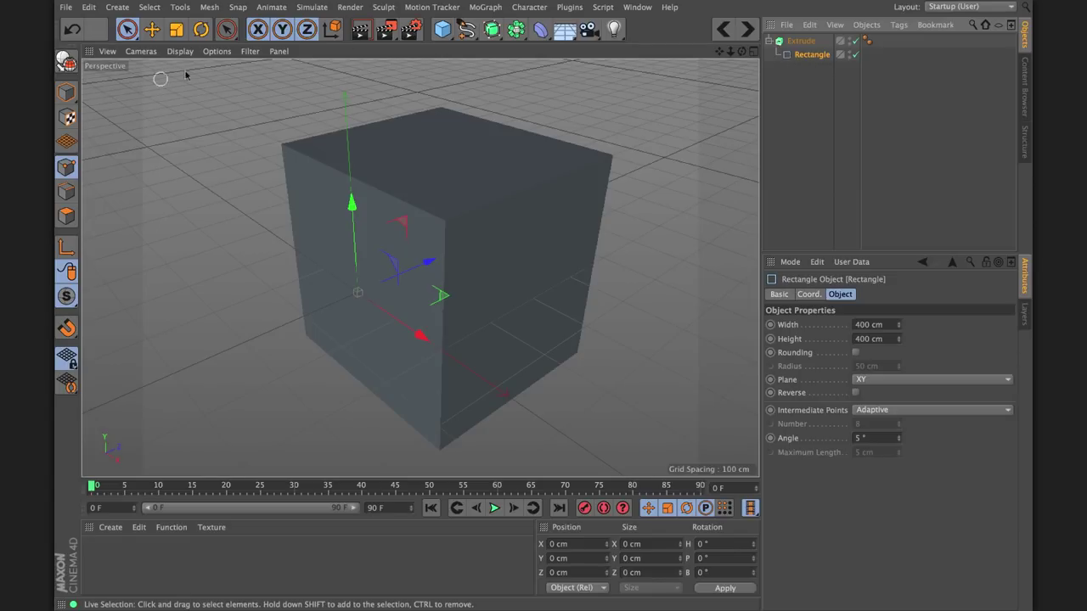
pyautogui.click(66, 62)
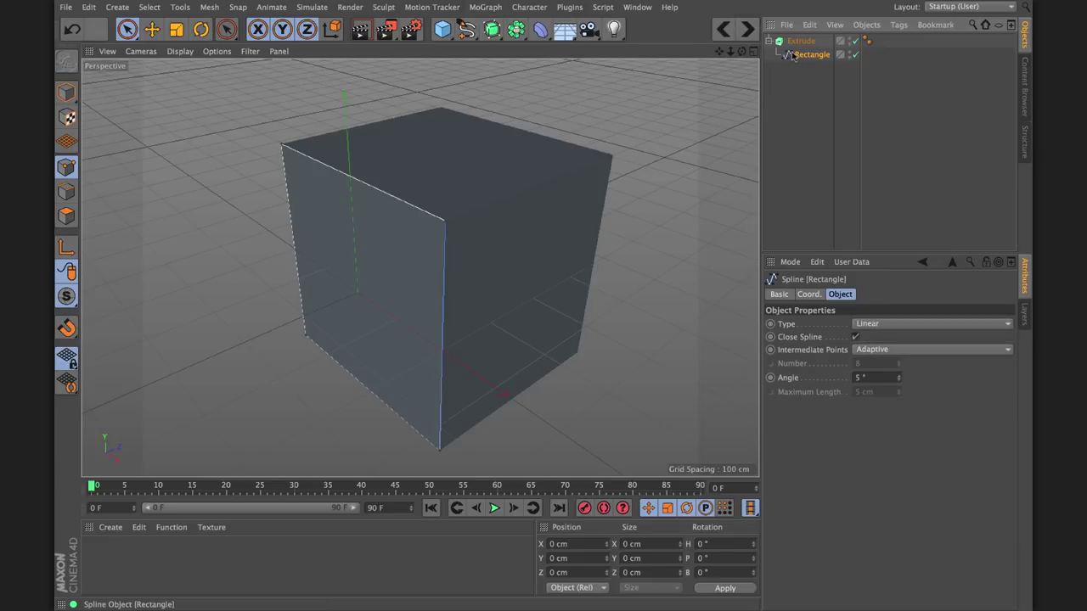
pyautogui.click(444, 222)
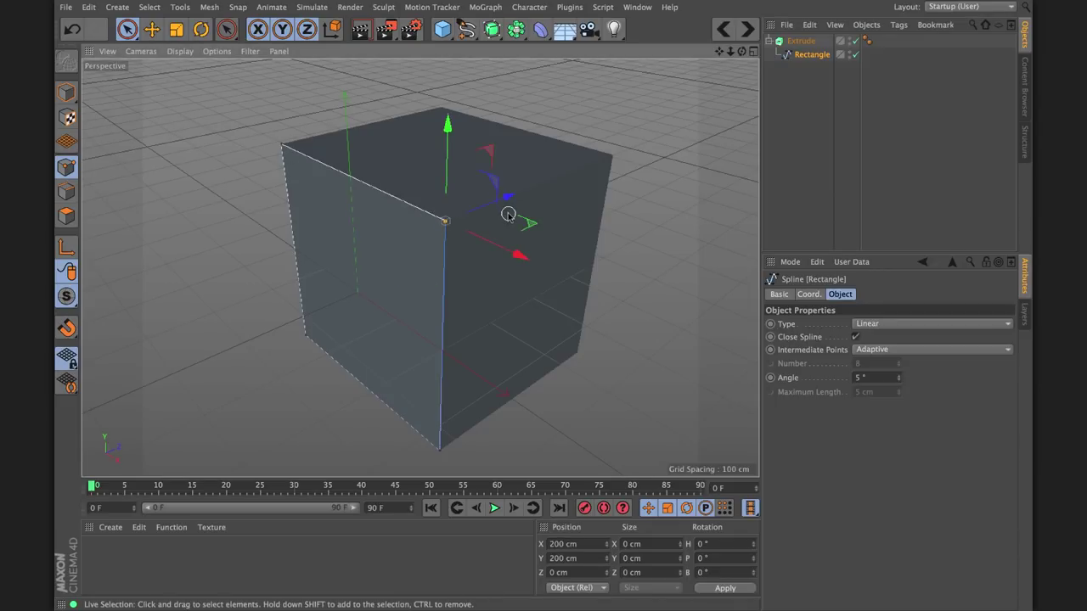
pyautogui.keyDown('alt'); pyautogui.moveTo(510, 228); pyautogui.dragTo(559, 174); pyautogui.keyUp('alt')
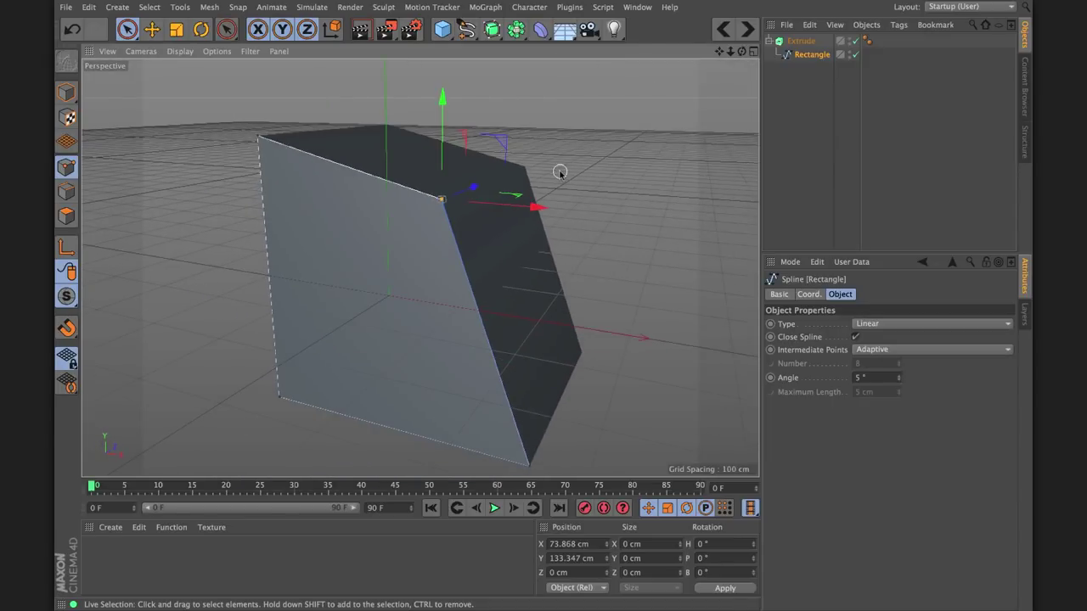
# - Round the rectangle's moved corner point with the Chamfer tool
pyautogui.rightClick(545, 137)
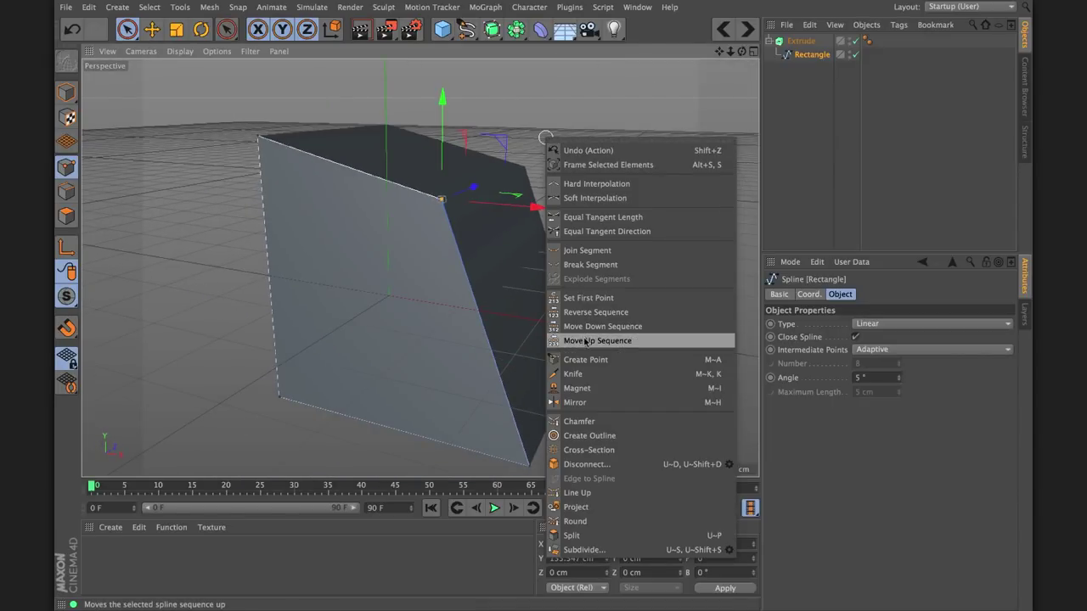
pyautogui.click(599, 422)
pyautogui.moveTo(442, 208); pyautogui.dragTo(408, 280)
pyautogui.click(801, 41)
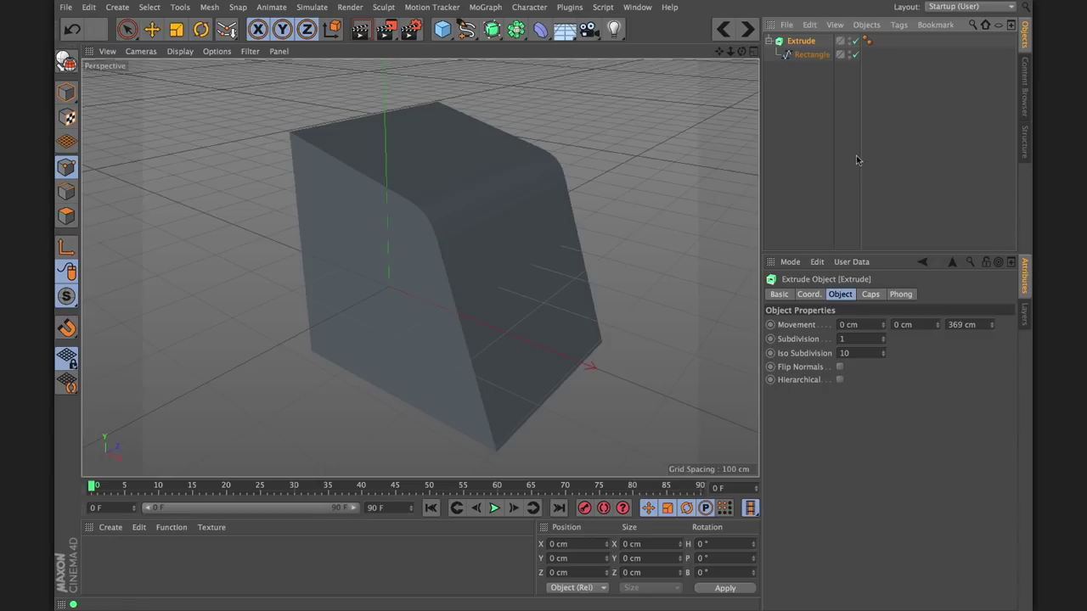
# - Replace the rectangle under the Extrude generator with a Star spline
pyautogui.click(805, 56)
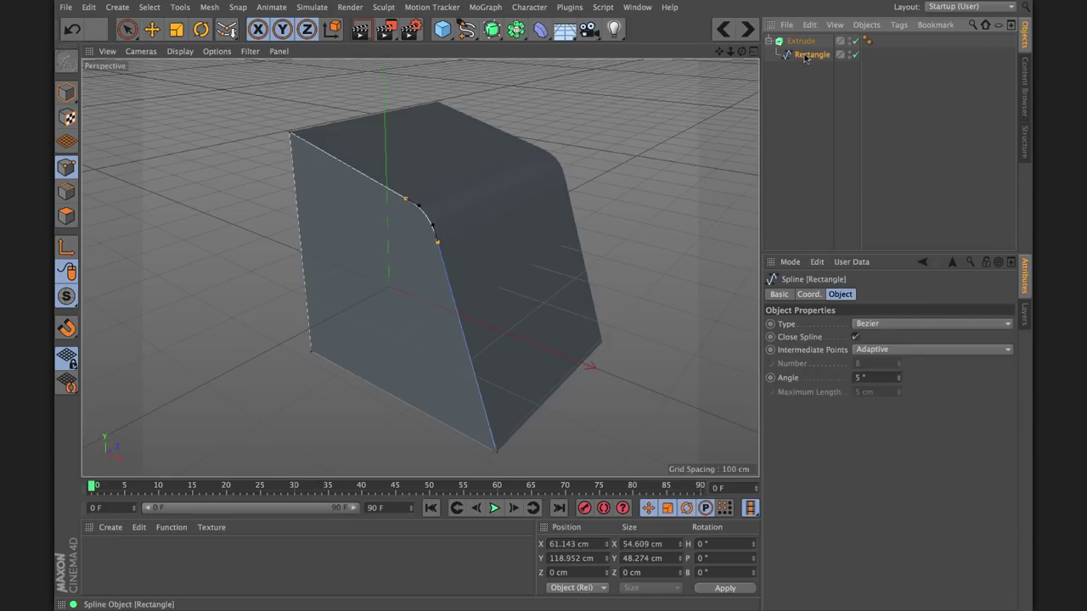
pyautogui.press('Delete')
pyautogui.click(466, 28)
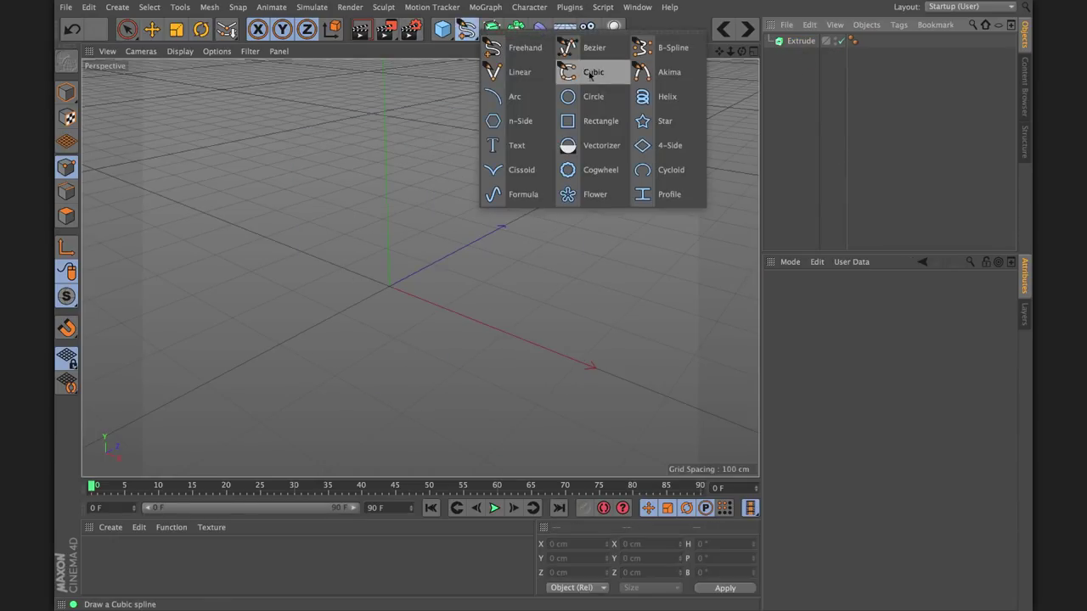
pyautogui.click(655, 118)
pyautogui.moveTo(791, 41); pyautogui.dragTo(552, 149)
# - Show the caps and rounding settings of the Extrude object that holds the star
pyautogui.click(806, 42)
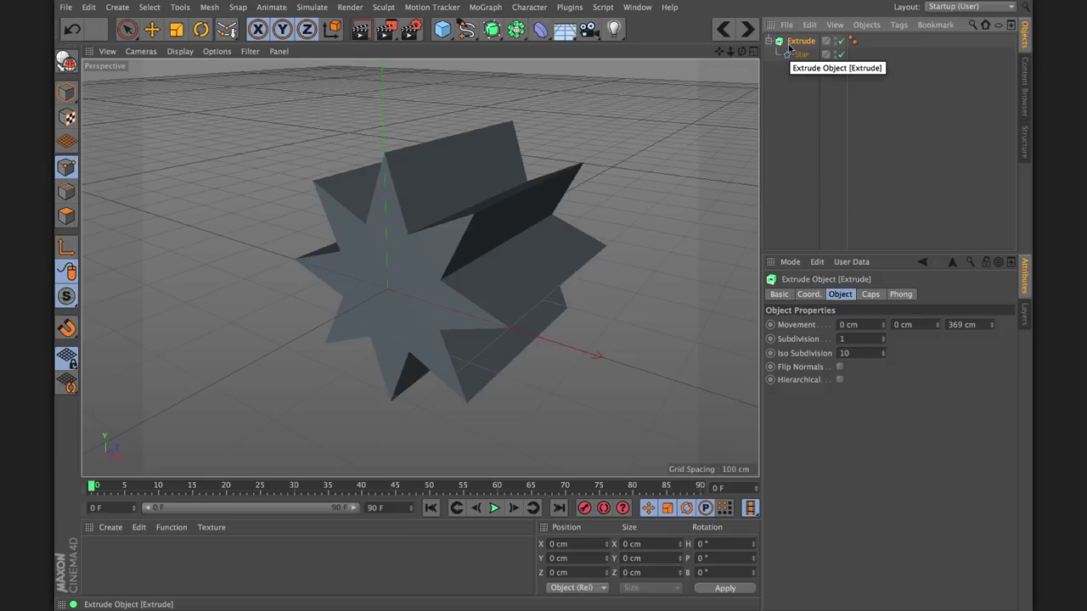
pyautogui.moveTo(789, 49); pyautogui.dragTo(770, 89)
pyautogui.click(870, 293)
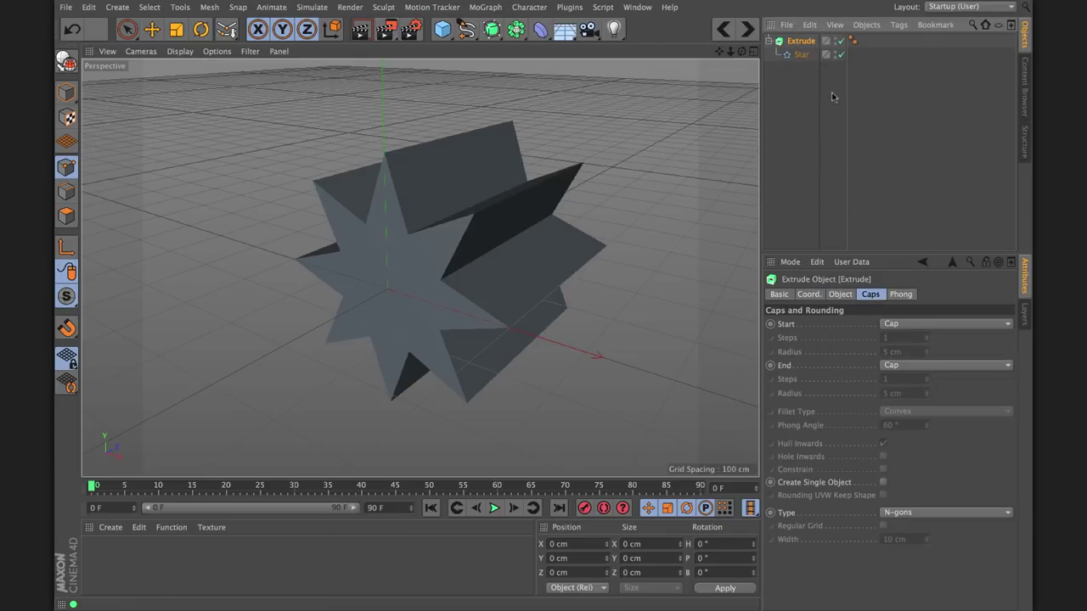
# - Replace the extruded star with a new Lathe generator, and show only the Front view
pyautogui.press('Delete')
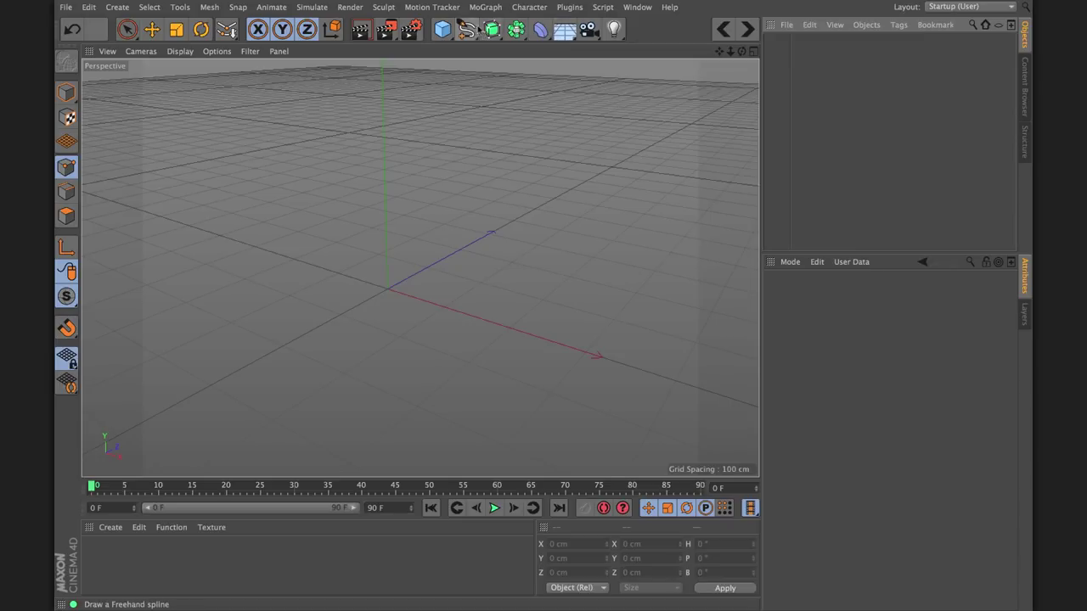
pyautogui.moveTo(493, 30); pyautogui.dragTo(538, 71)
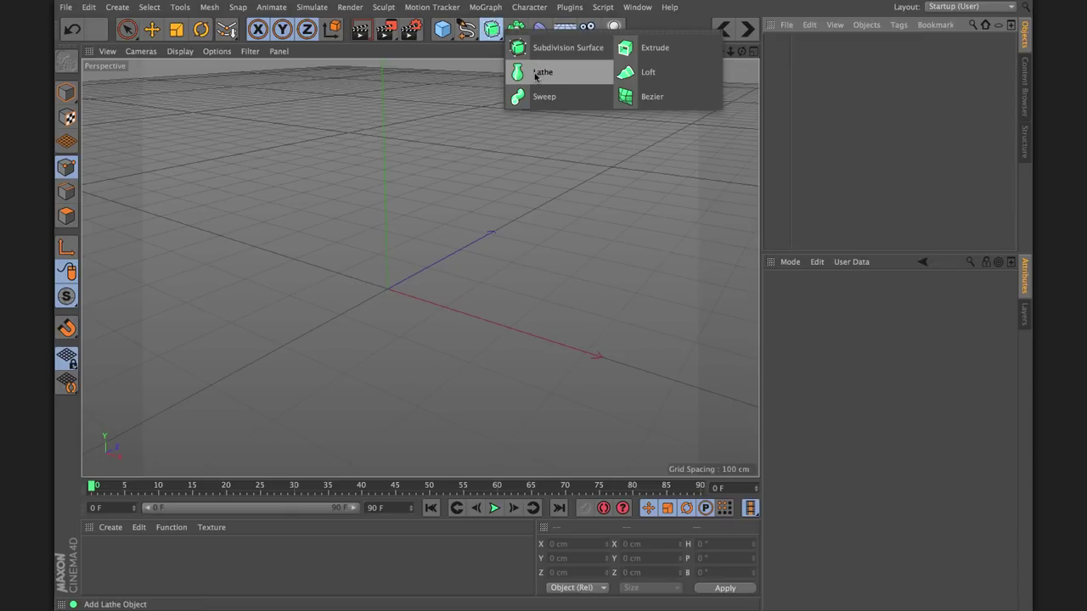
pyautogui.moveTo(538, 74); pyautogui.dragTo(538, 75)
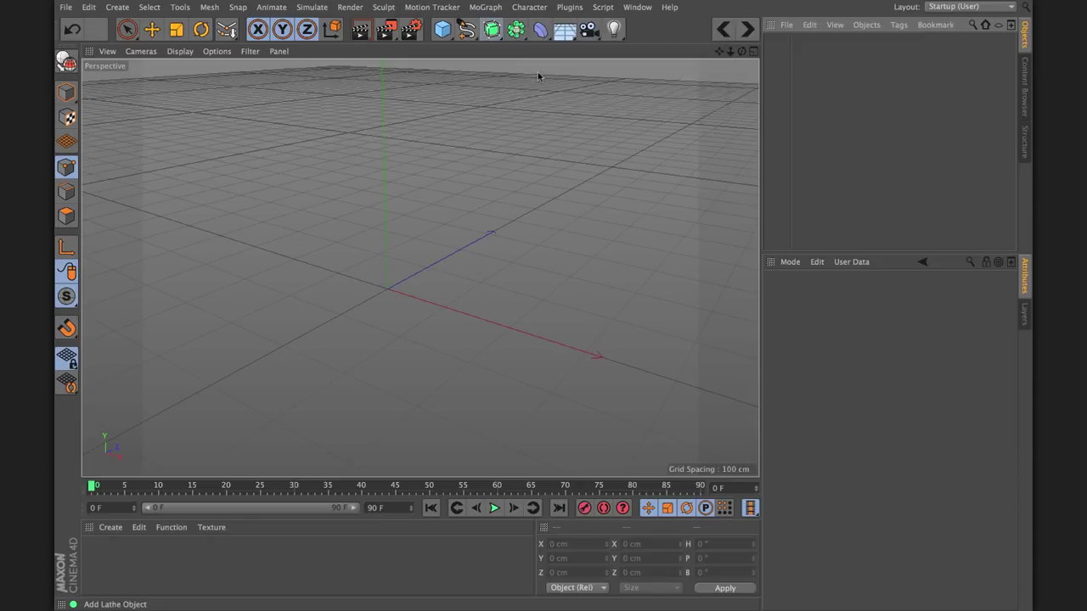
pyautogui.click(752, 52)
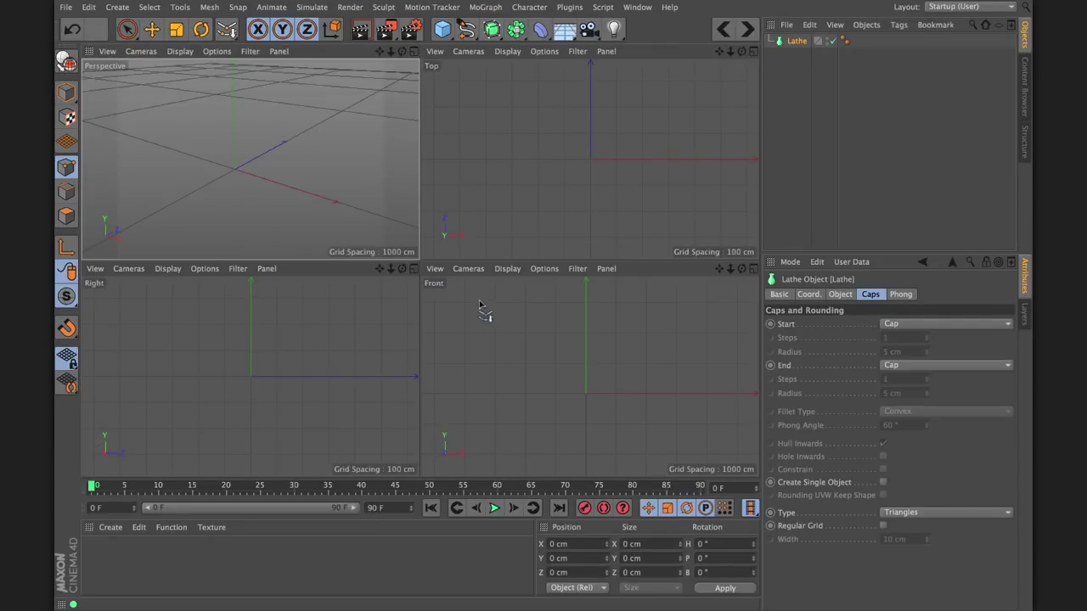
pyautogui.click(753, 269)
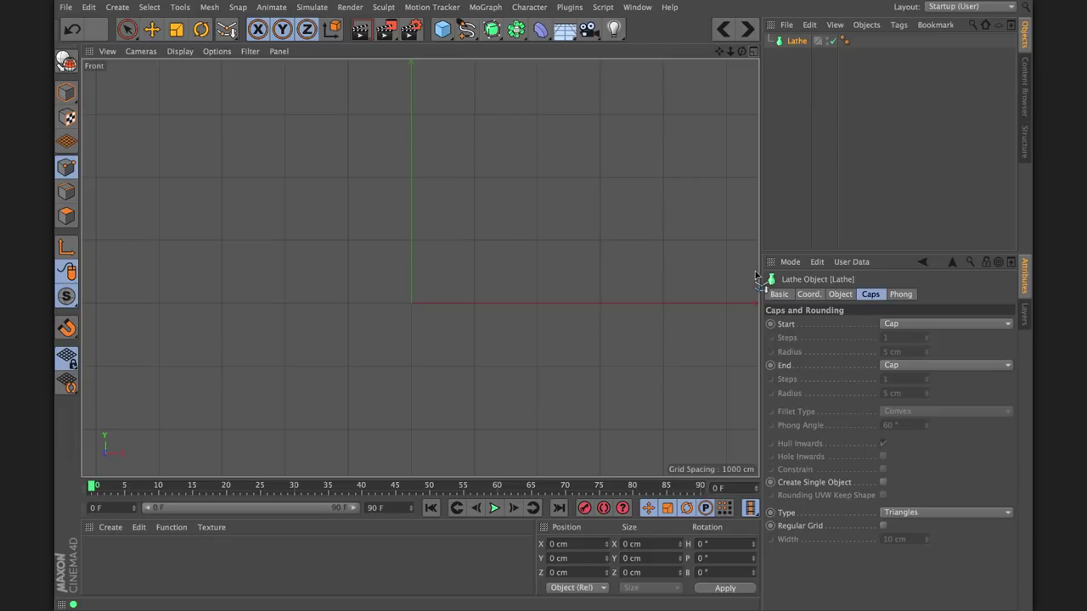
pyautogui.keyDown('alt'); pyautogui.moveTo(493, 227); pyautogui.dragTo(492, 259, button='middle'); pyautogui.keyUp('alt')
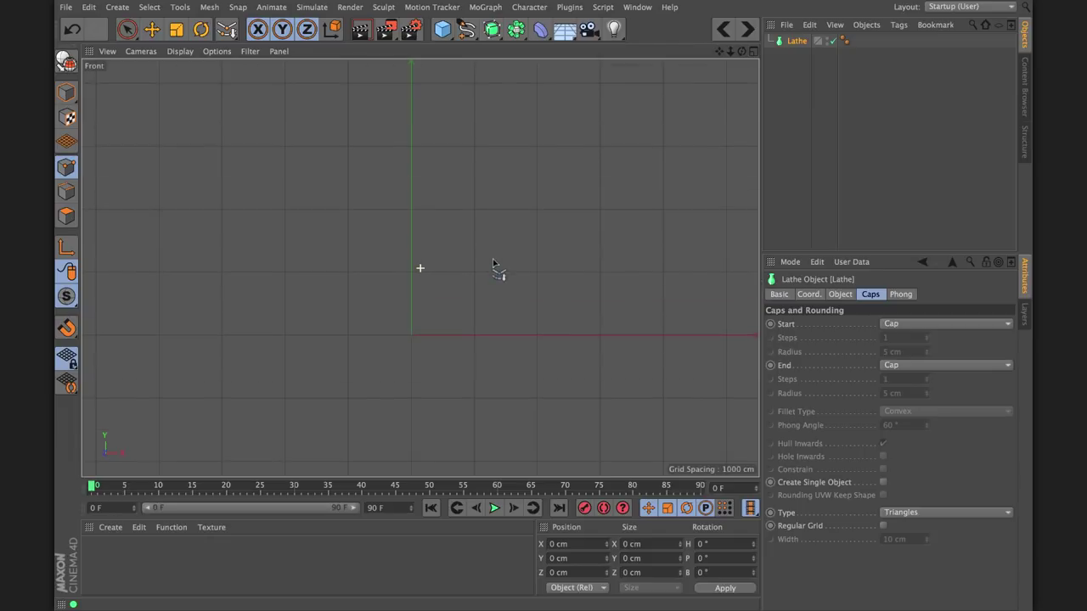
# - Start a Bezier spline in the Front view and set its first point to X 0, Y 0 cm
pyautogui.click(466, 33)
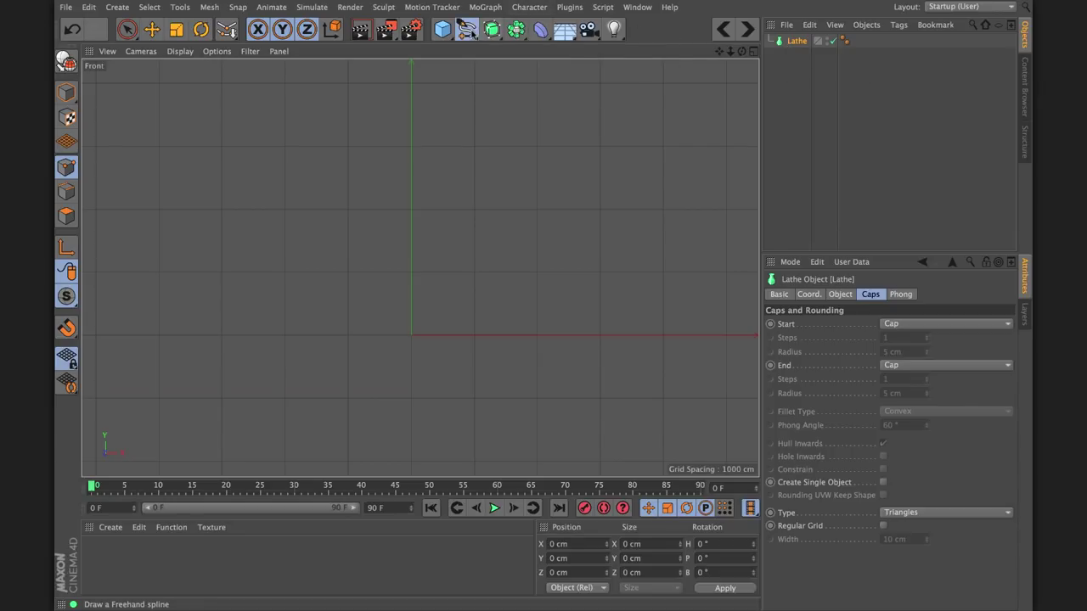
pyautogui.click(466, 29)
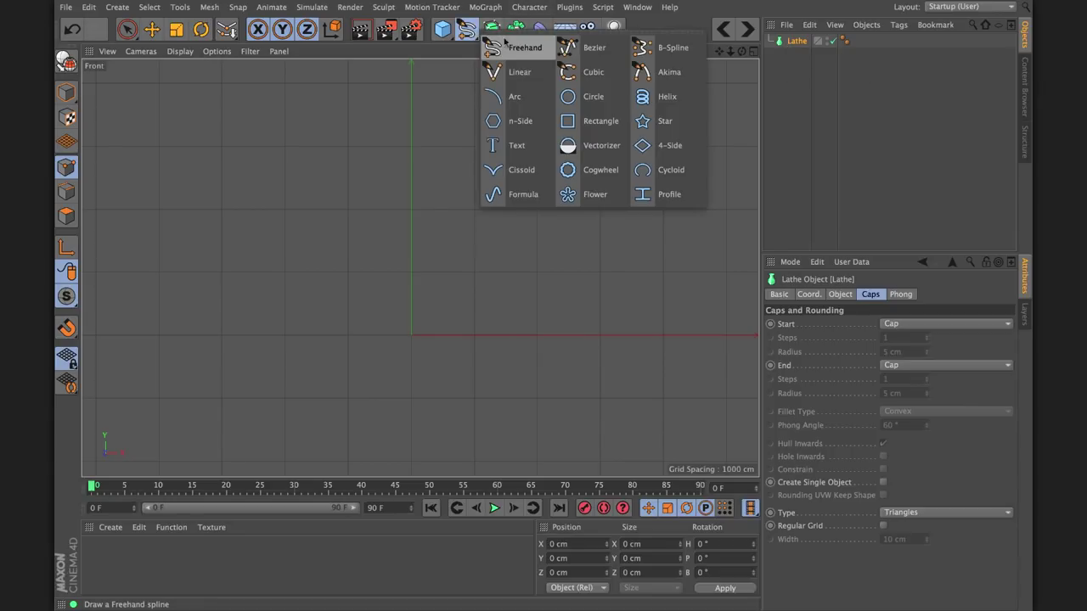
pyautogui.click(582, 48)
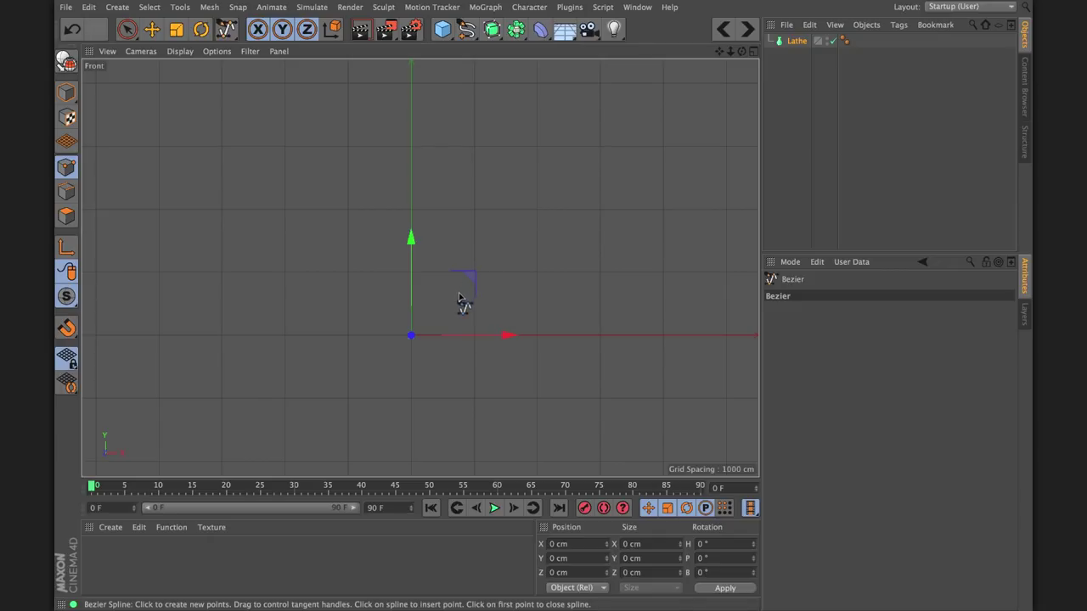
pyautogui.scroll(10, 455, 318)
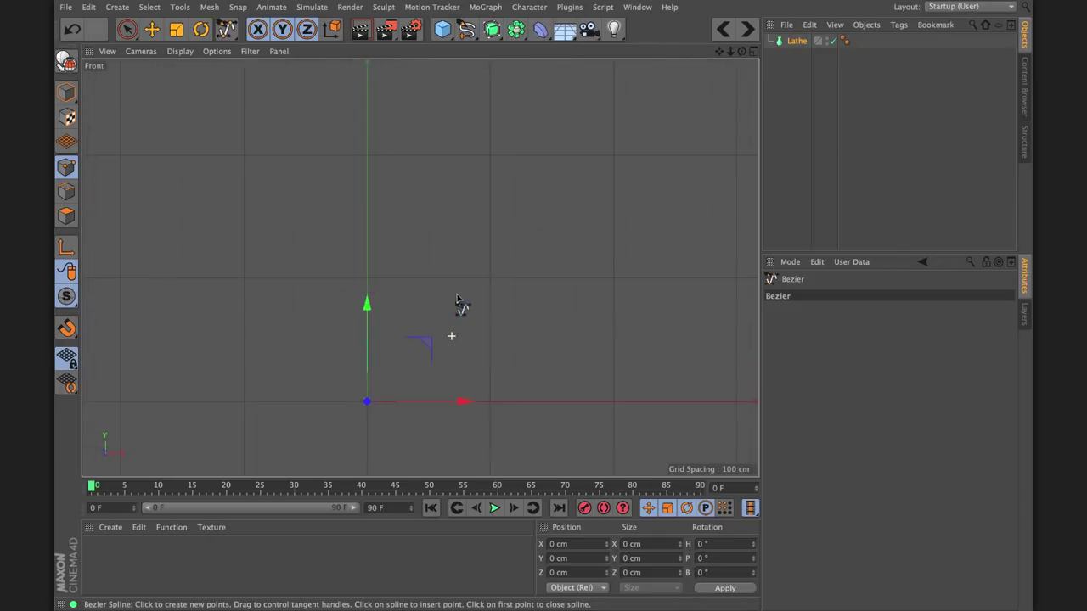
pyautogui.click(377, 398)
pyautogui.scroll(4, 376, 411)
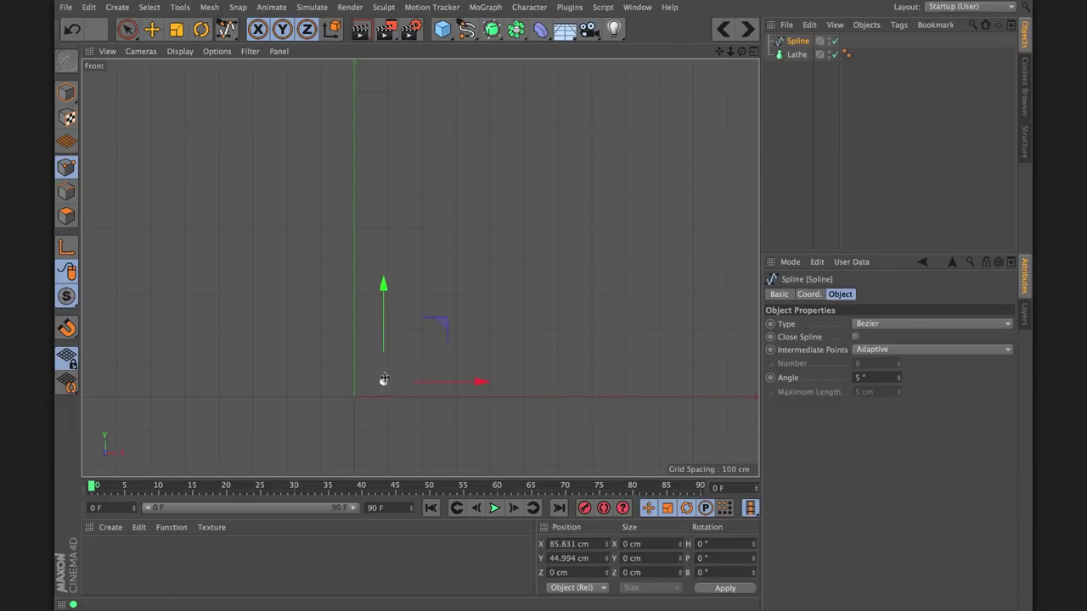
pyautogui.click(576, 544)
pyautogui.write('0')
pyautogui.press('Tab')
pyautogui.write('0')
pyautogui.press('Return')
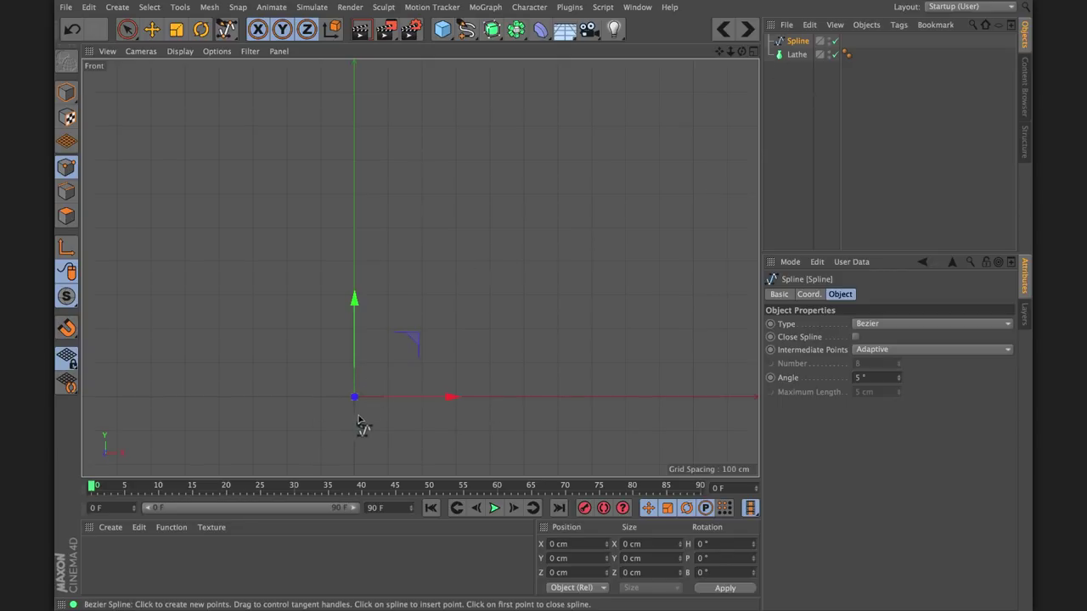
# - Draw the glass's foot with points at about X 403, Y 0 cm, X 378, Y 16 cm, and X 33, Y 74 cm
pyautogui.click(491, 397)
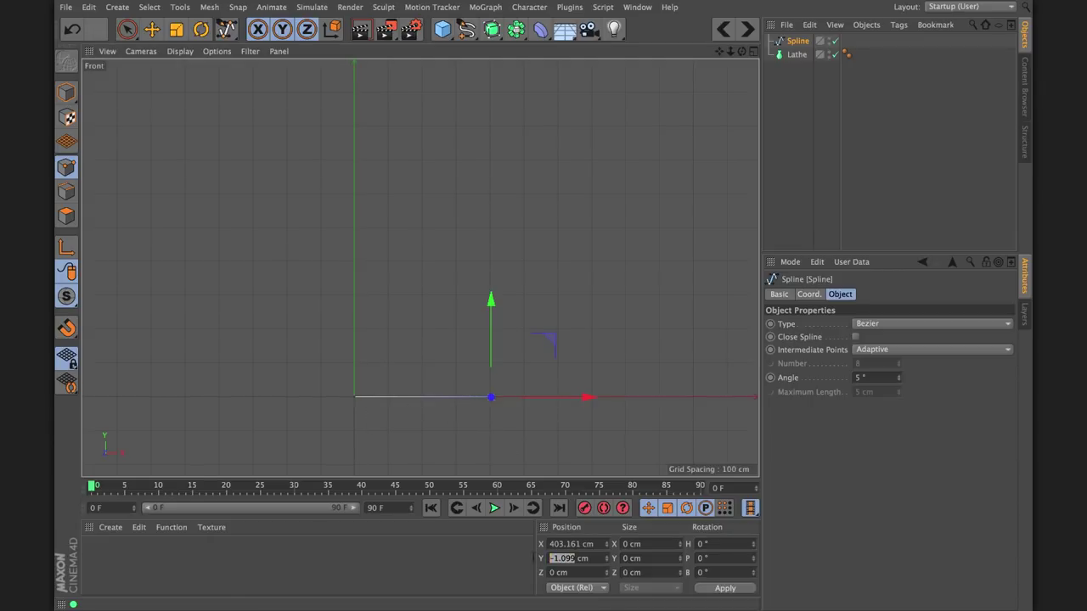
pyautogui.write('0')
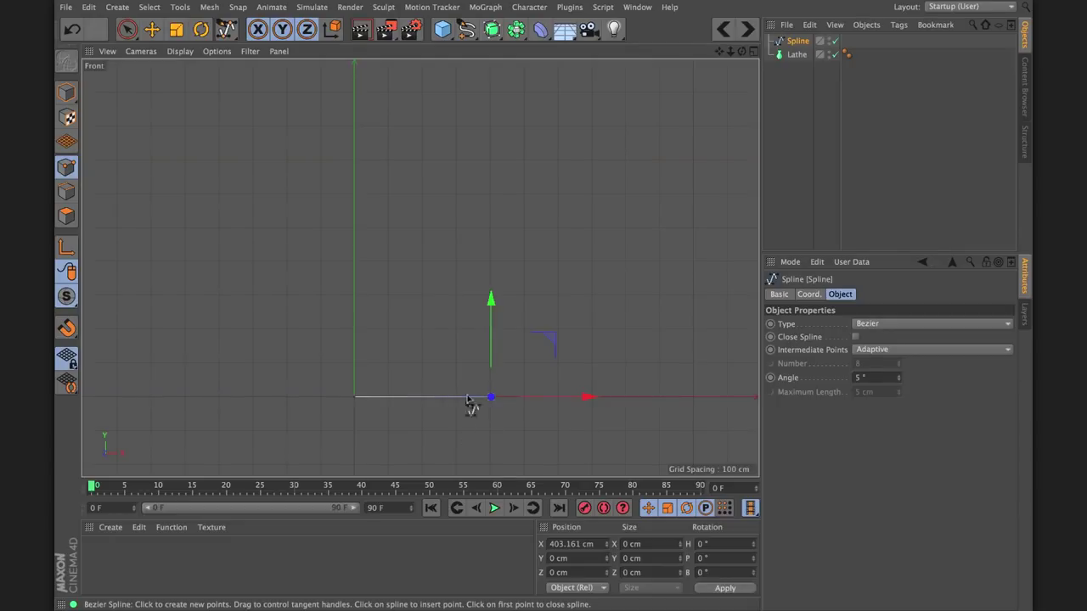
pyautogui.scroll(5, 487, 389)
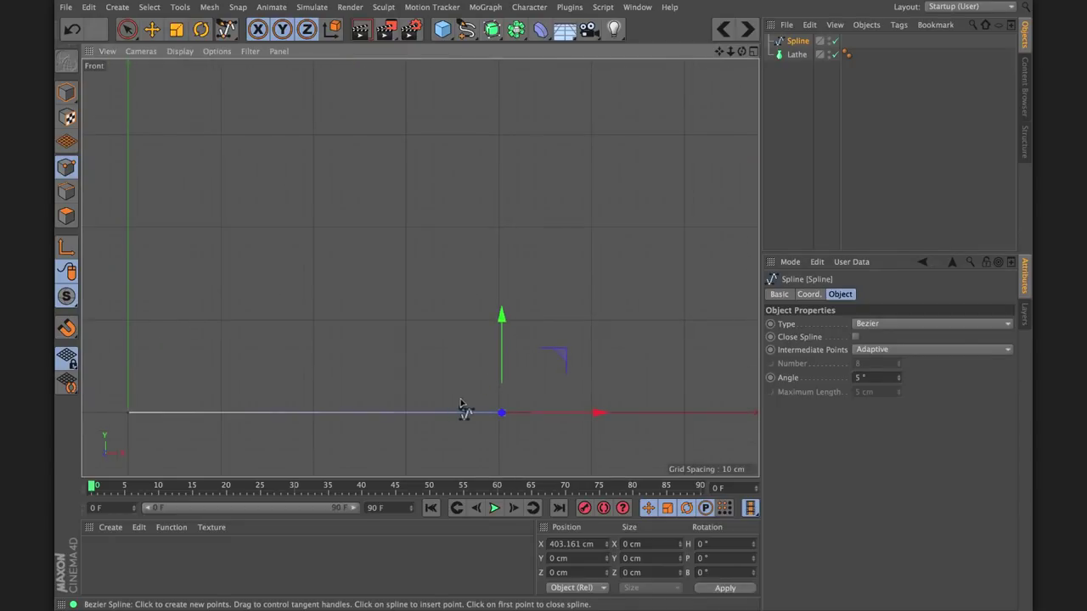
pyautogui.moveTo(478, 399); pyautogui.dragTo(461, 401)
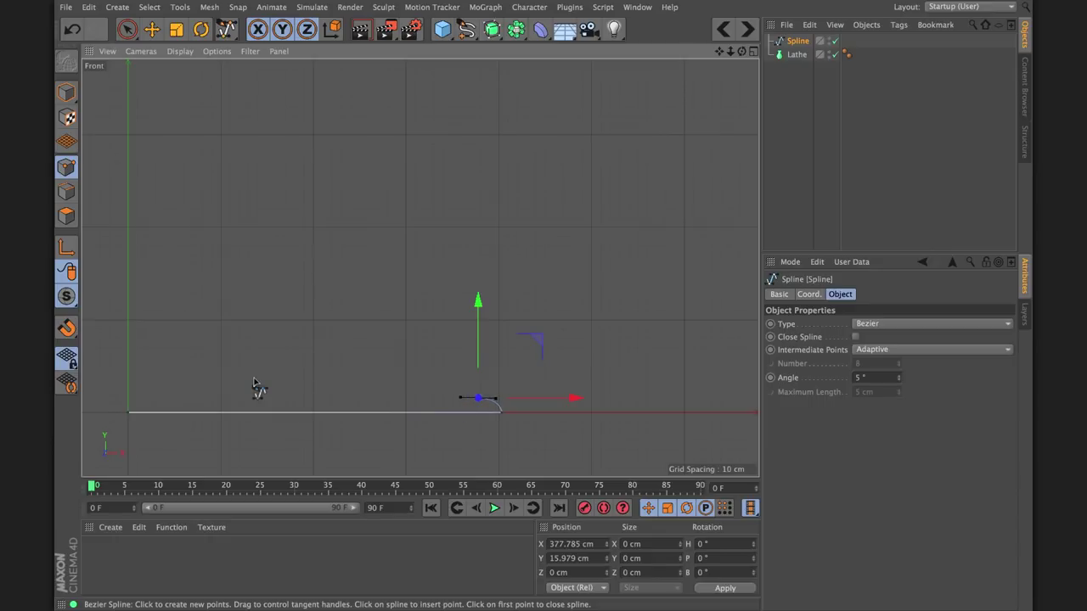
pyautogui.moveTo(158, 344); pyautogui.dragTo(146, 321)
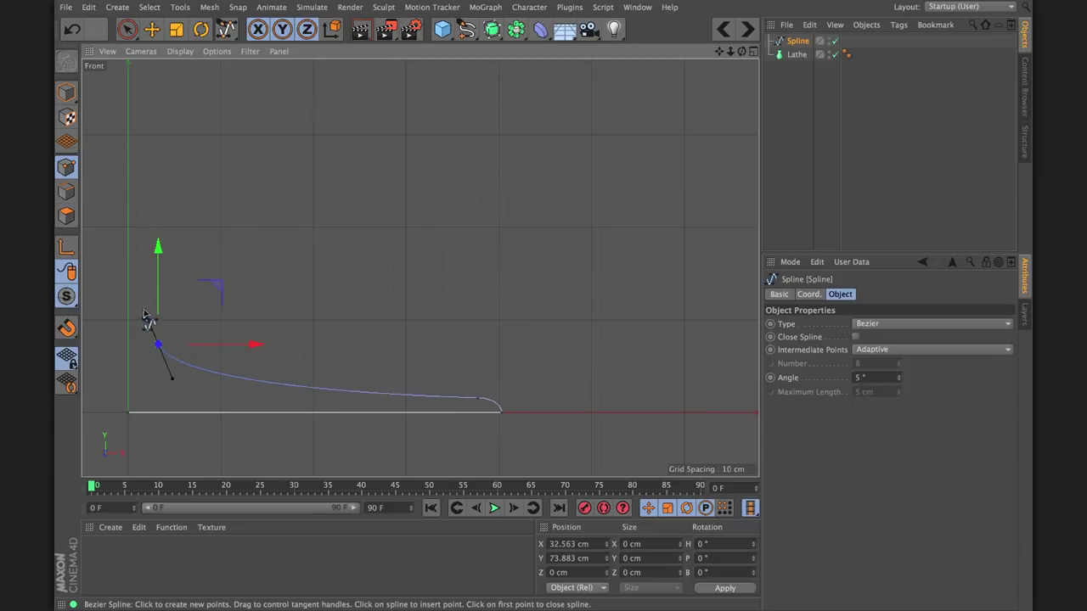
# - Extend the spline up along the vertical axis as a stem, to about X 21, Y 852 cm
pyautogui.scroll(-4, 212, 316)
pyautogui.moveTo(223, 291); pyautogui.dragTo(365, 340, button='middle')
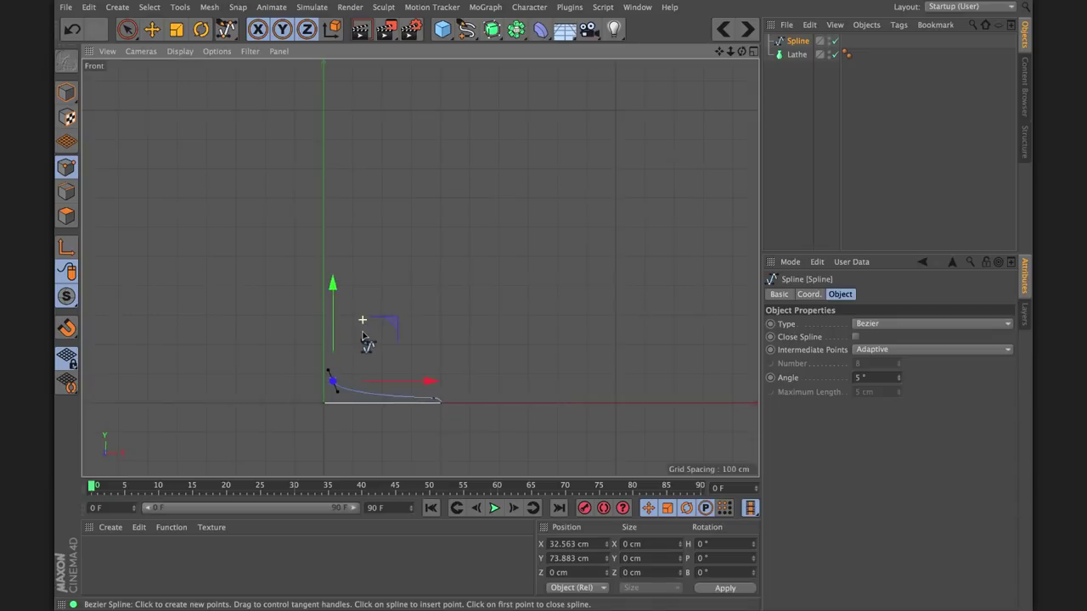
pyautogui.moveTo(345, 223); pyautogui.dragTo(345, 279, button='middle')
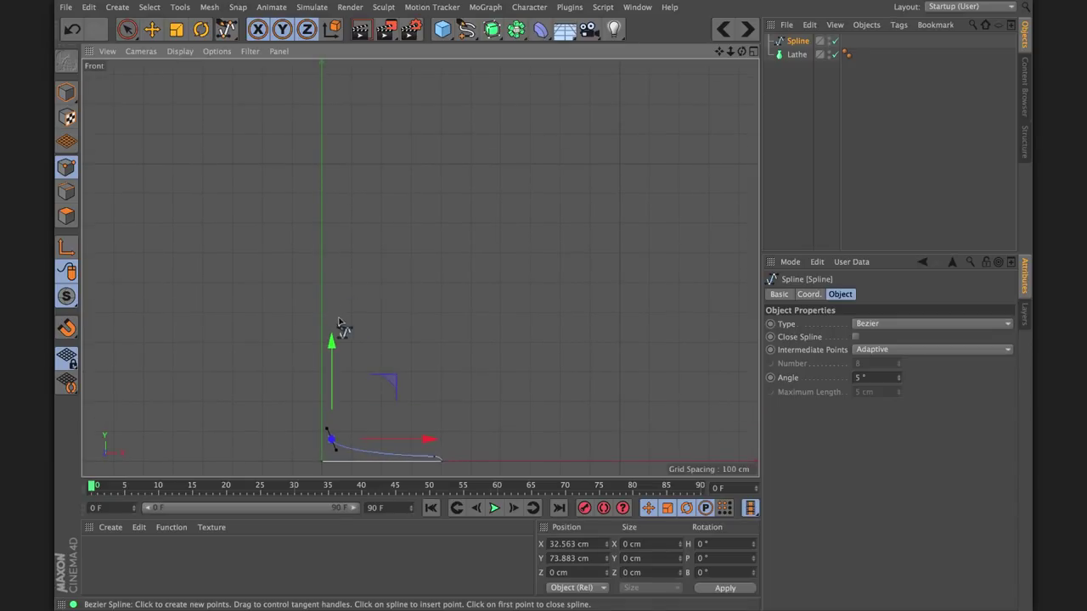
pyautogui.click(328, 208)
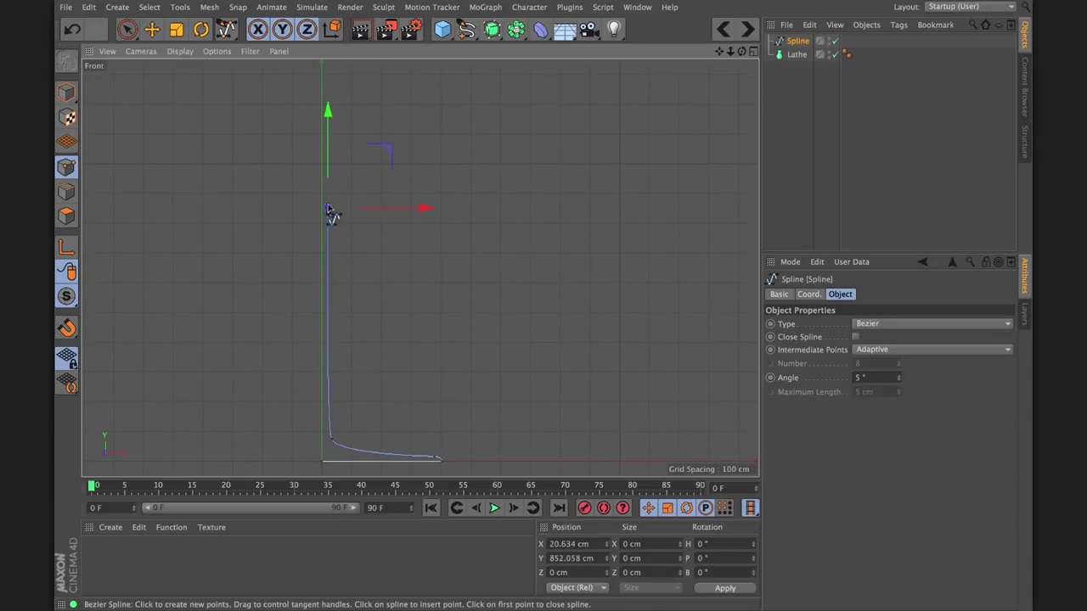
# - Draw the curved bowl above the stem, ending the profile at about X 466, Y 1589 cm
pyautogui.moveTo(425, 140); pyautogui.dragTo(466, 100)
pyautogui.scroll(-2, 446, 161)
pyautogui.scroll(-2, 446, 161)
pyautogui.click(442, 152)
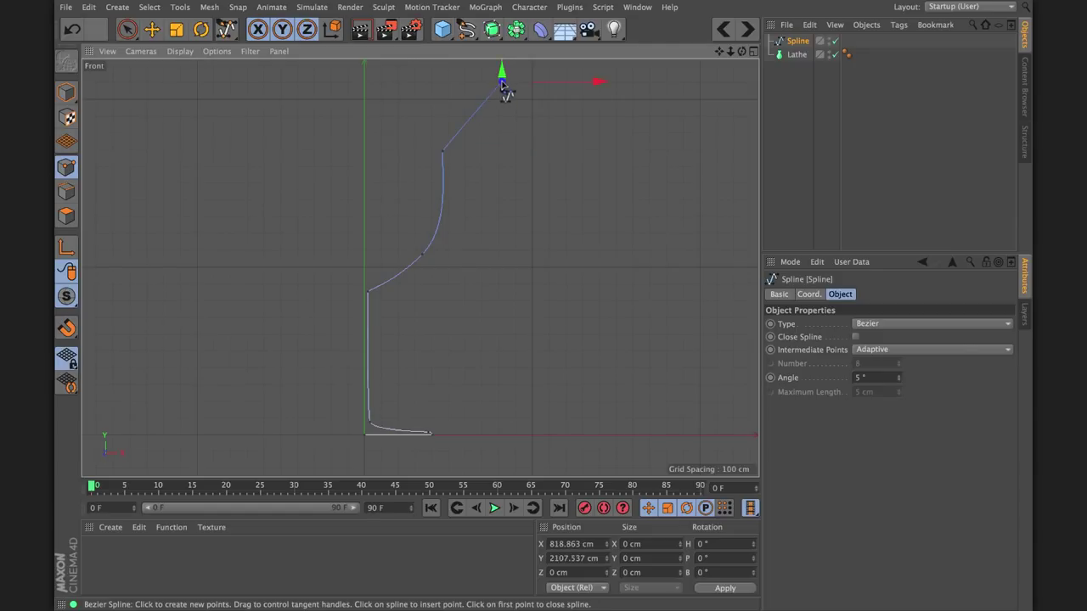
pyautogui.moveTo(504, 99); pyautogui.dragTo(504, 114)
pyautogui.scroll(1, 436, 178)
pyautogui.scroll(-3, 437, 195)
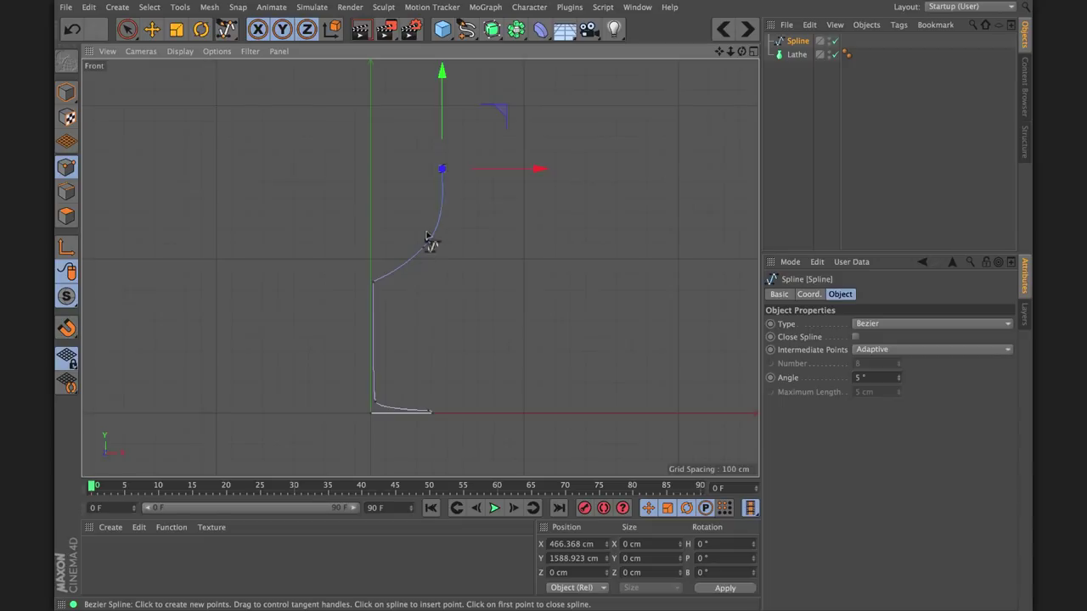
# - Select all points of the glass profile and give it a thin wall with Create Outline
pyautogui.click(127, 29)
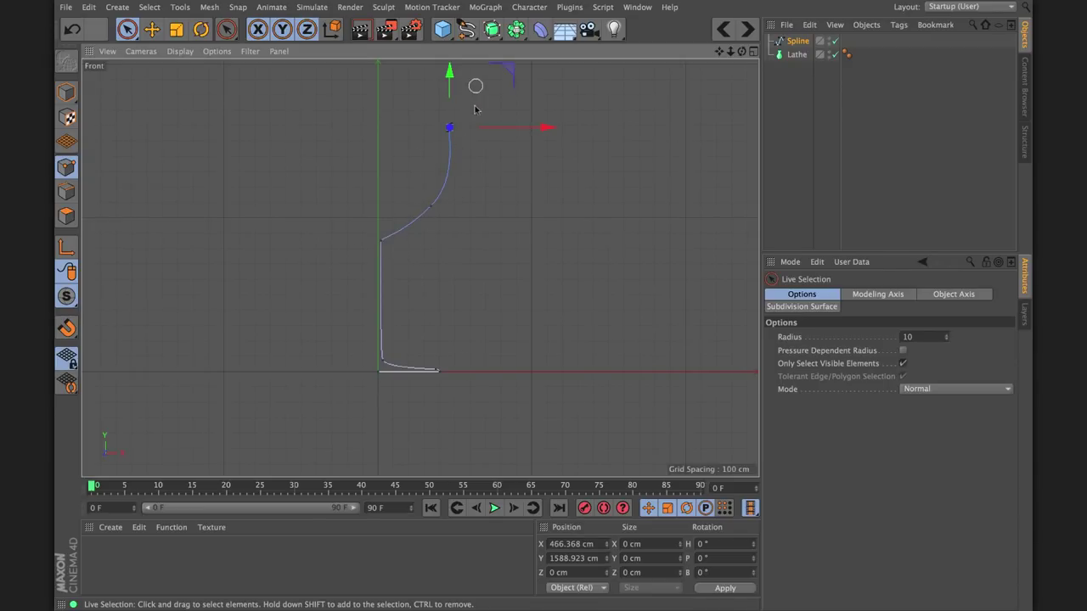
pyautogui.hotkey('ctrl', 'a')
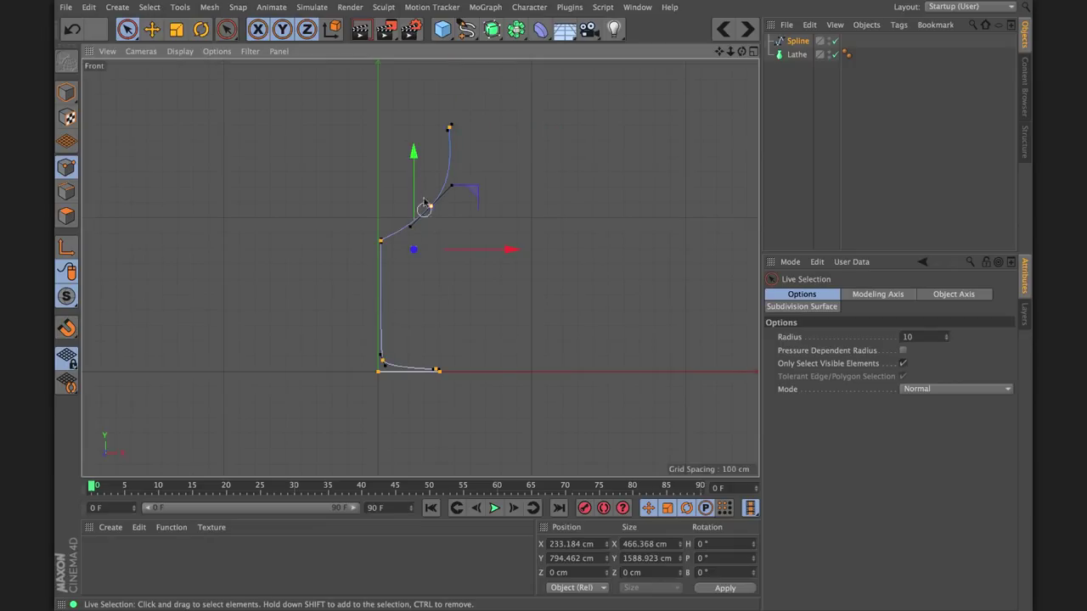
pyautogui.click(470, 121)
pyautogui.hotkey('ctrl', 'a')
pyautogui.rightClick(548, 326)
pyautogui.click(590, 465)
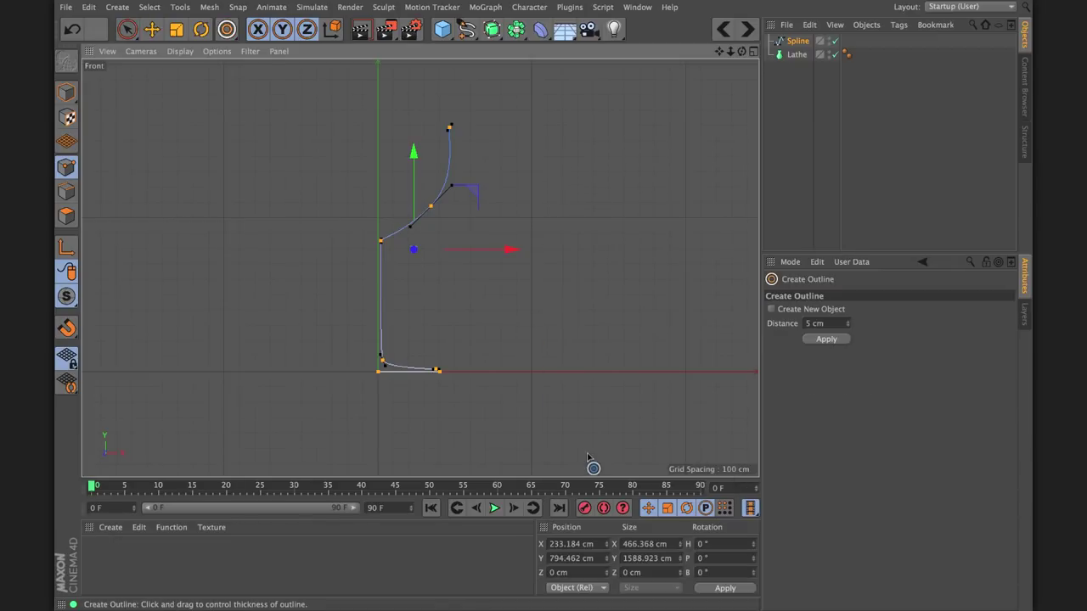
pyautogui.scroll(3, 442, 326)
pyautogui.scroll(-2, 424, 328)
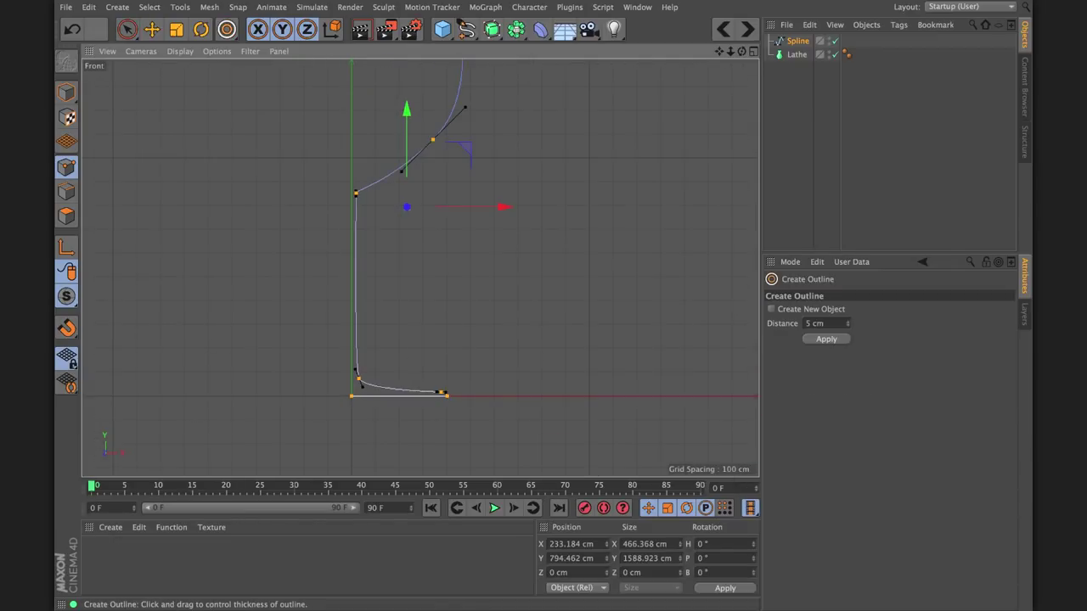
pyautogui.moveTo(424, 328); pyautogui.dragTo(437, 328)
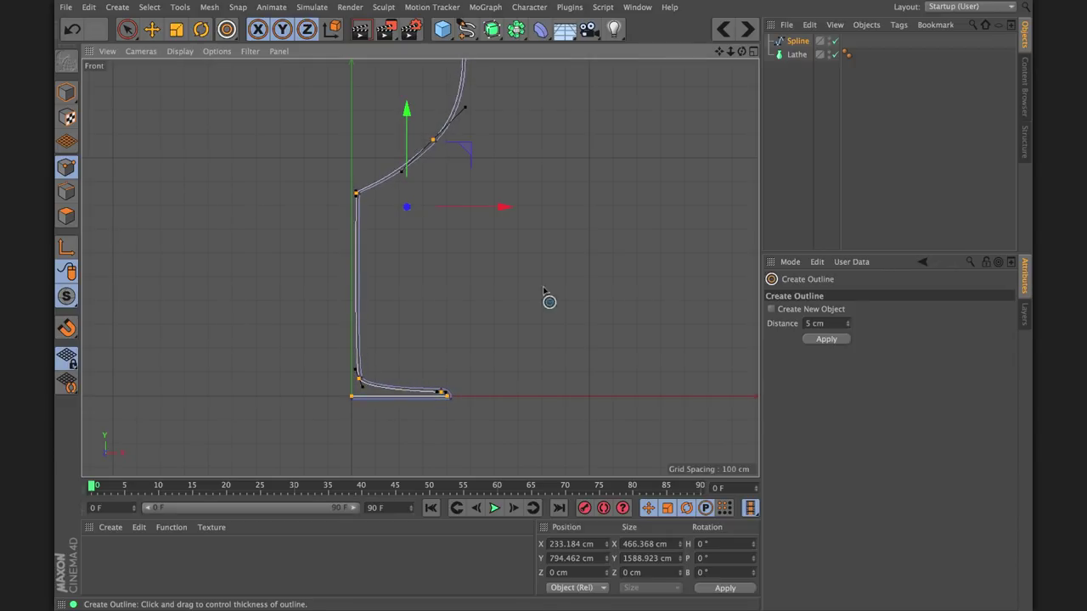
# - Select the two rim points at the upper end of the outlined profile and set them to Soft Interpolation
pyautogui.moveTo(461, 354)
pyautogui.keyDown('alt'); pyautogui.mouseDown(button='middle')
pyautogui.moveTo(454, 454)
pyautogui.moveTo(465, 366)
pyautogui.mouseUp(button='middle'); pyautogui.keyUp('alt')
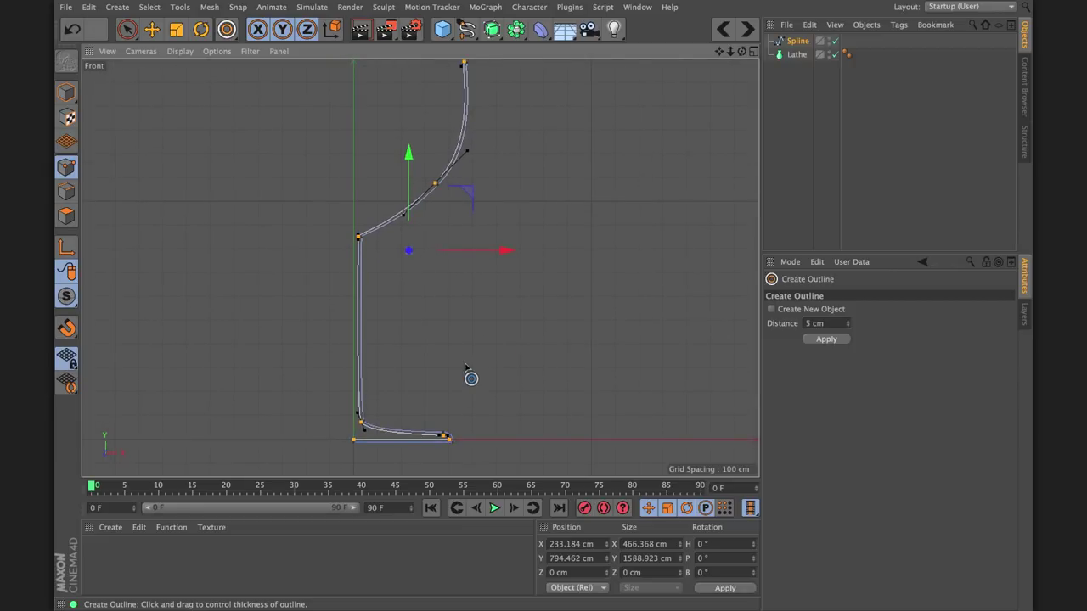
pyautogui.scroll(-2, 473, 314)
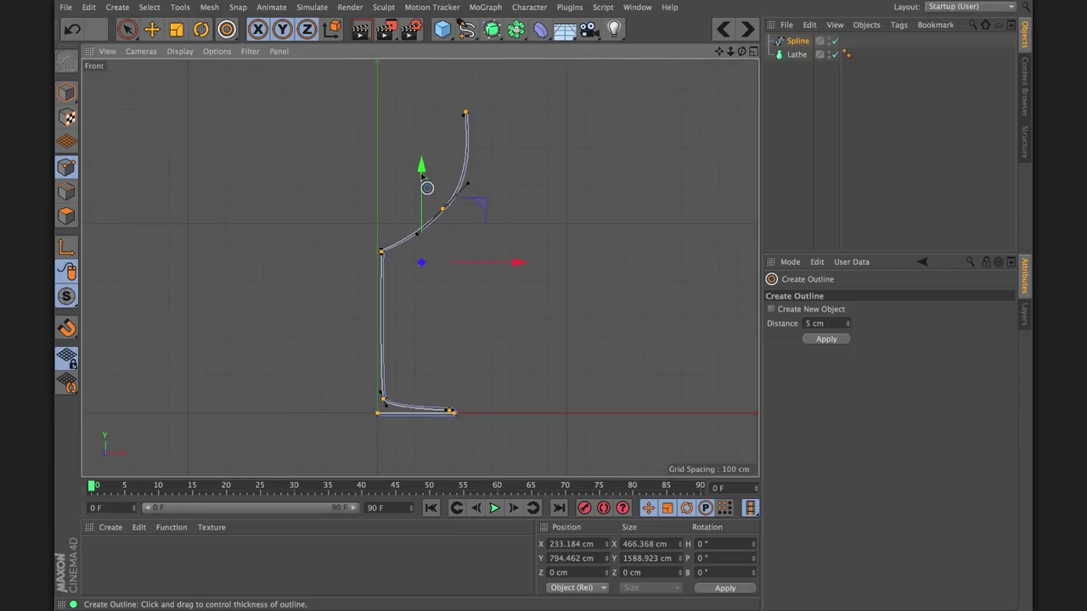
pyautogui.press('space')
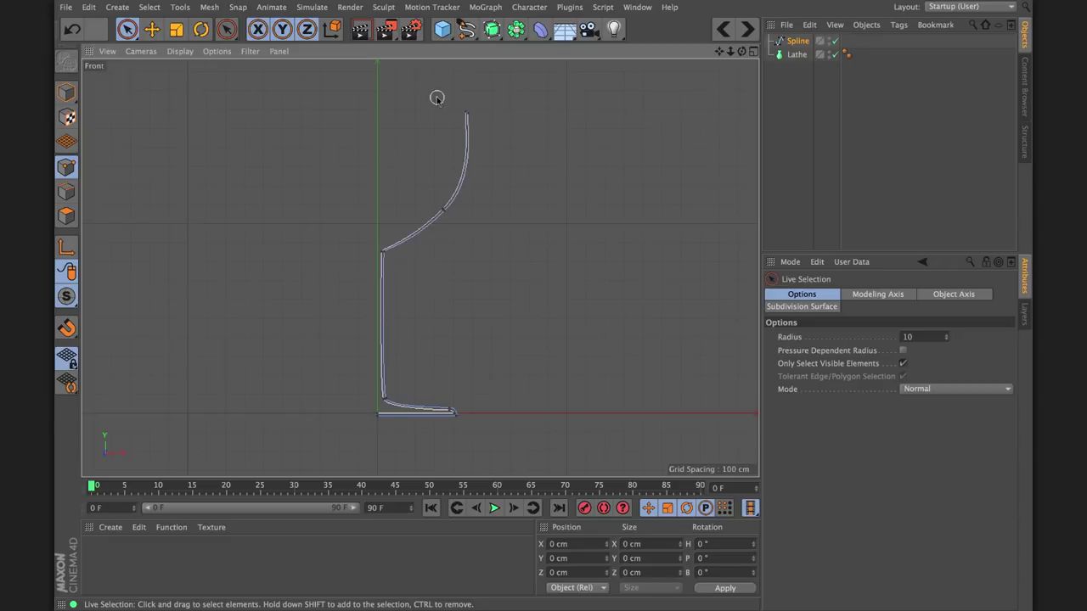
pyautogui.scroll(10, 437, 97)
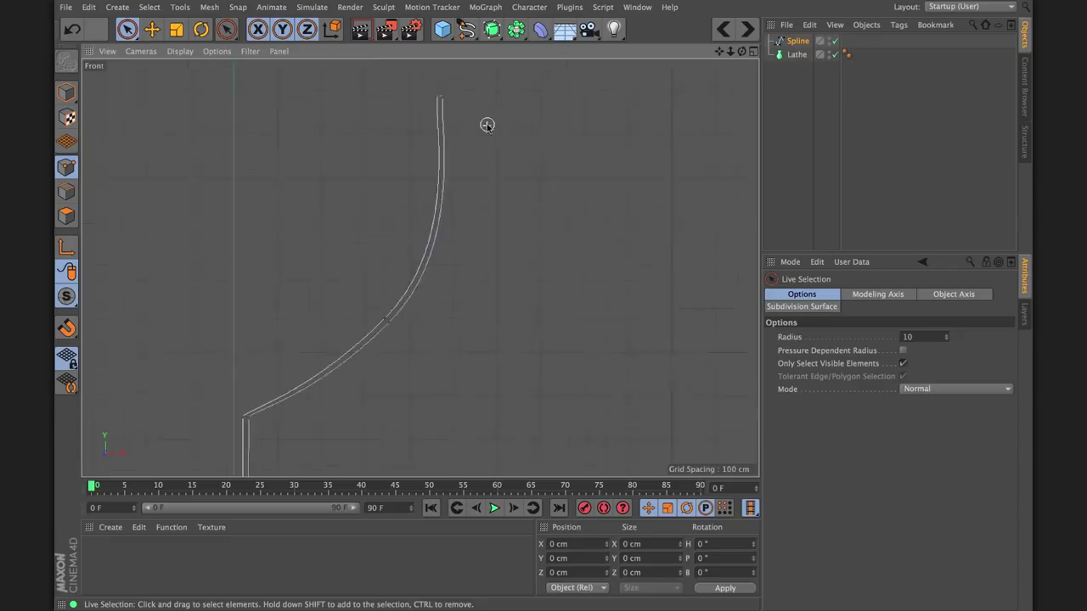
pyautogui.click(411, 153)
pyautogui.rightClick(467, 202)
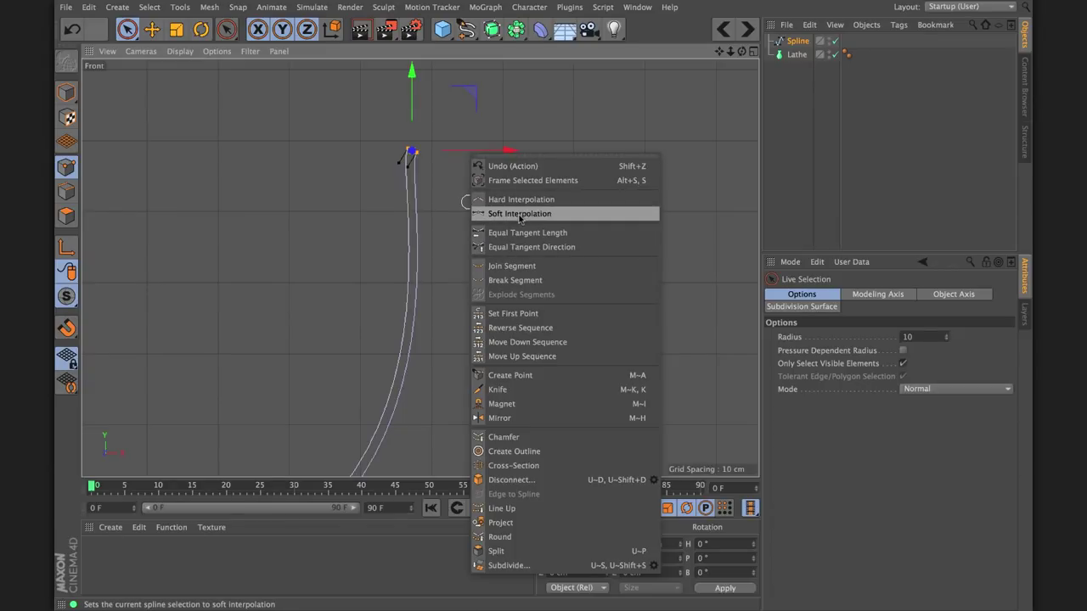
pyautogui.click(519, 214)
pyautogui.click(449, 175)
# - Try to equalize the tangents of the rim's outer point
pyautogui.scroll(4, 435, 174)
pyautogui.keyDown('alt'); pyautogui.moveTo(444, 153); pyautogui.dragTo(448, 225, button='middle'); pyautogui.keyUp('alt')
pyautogui.click(415, 206)
pyautogui.click(437, 212)
pyautogui.click(408, 204)
pyautogui.click(409, 206)
pyautogui.click(415, 206)
pyautogui.rightClick(438, 211)
pyautogui.click(477, 248)
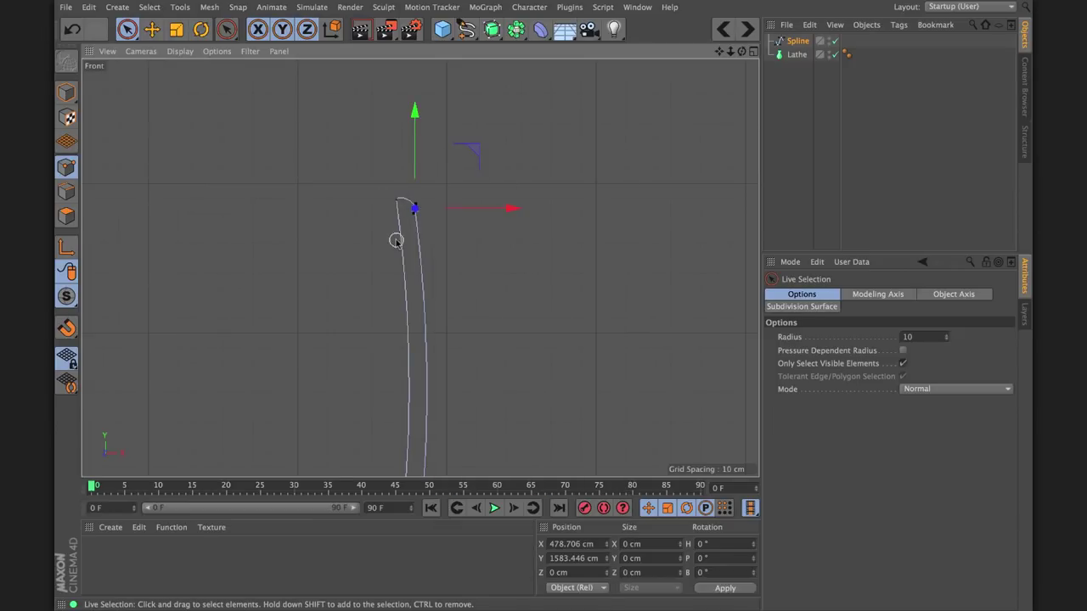
pyautogui.press('super+z')
# - Lower the rim's inner point about level with the outer one, and pull the outer point's tangent handle up and outward
pyautogui.click(391, 202)
pyautogui.moveTo(447, 146); pyautogui.dragTo(455, 154)
pyautogui.scroll(5, 422, 207)
pyautogui.press('e')
pyautogui.moveTo(257, 97); pyautogui.dragTo(313, 170)
pyautogui.hotkey('ctrl', 'z')
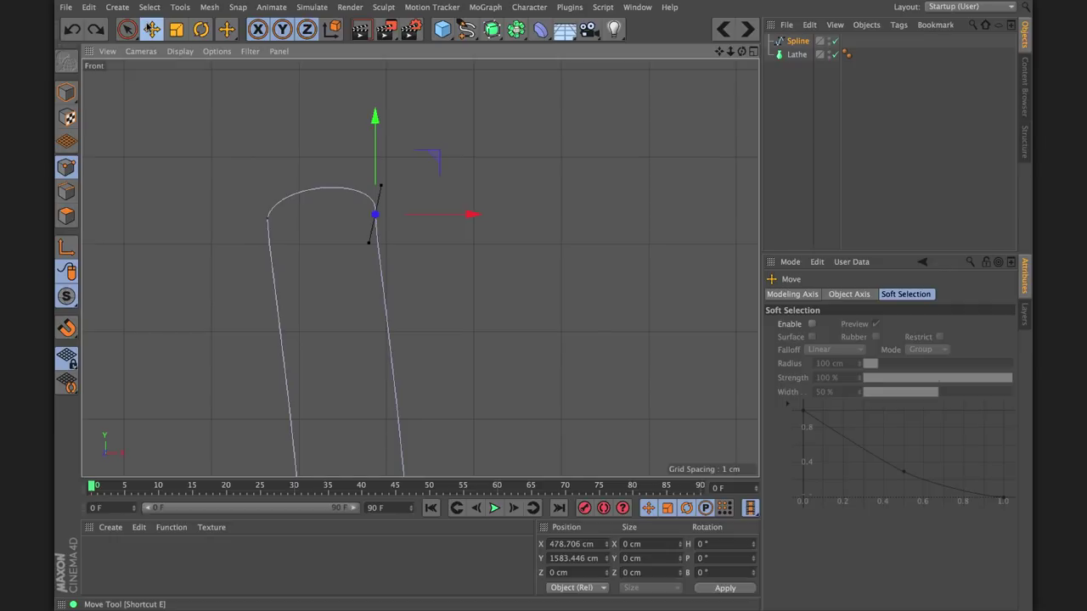
pyautogui.moveTo(382, 188); pyautogui.dragTo(394, 174)
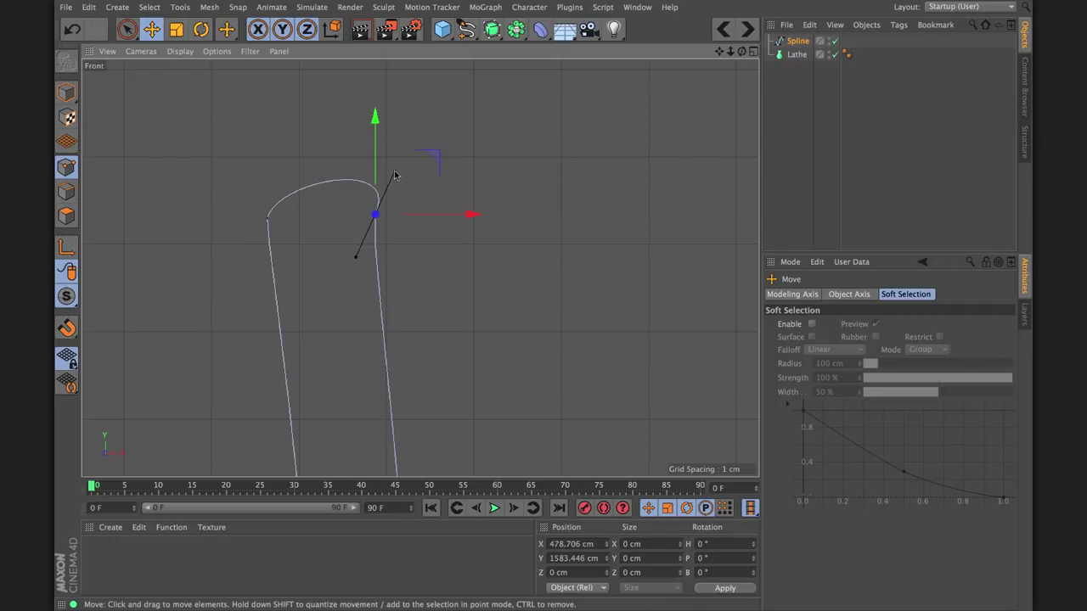
# - Select the rim's inner point and pull its tangent handle up and inward to round the rim
pyautogui.click(266, 219)
pyautogui.moveTo(275, 190); pyautogui.dragTo(243, 182)
pyautogui.click(436, 244)
# - Examine the whole outlined profile from the rim down to the stem and base
pyautogui.scroll(-6, 434, 248)
pyautogui.scroll(3, 419, 266)
pyautogui.scroll(-4, 420, 268)
pyautogui.scroll(6, 419, 272)
pyautogui.scroll(-2, 419, 271)
pyautogui.scroll(2, 419, 270)
pyautogui.scroll(-7, 419, 270)
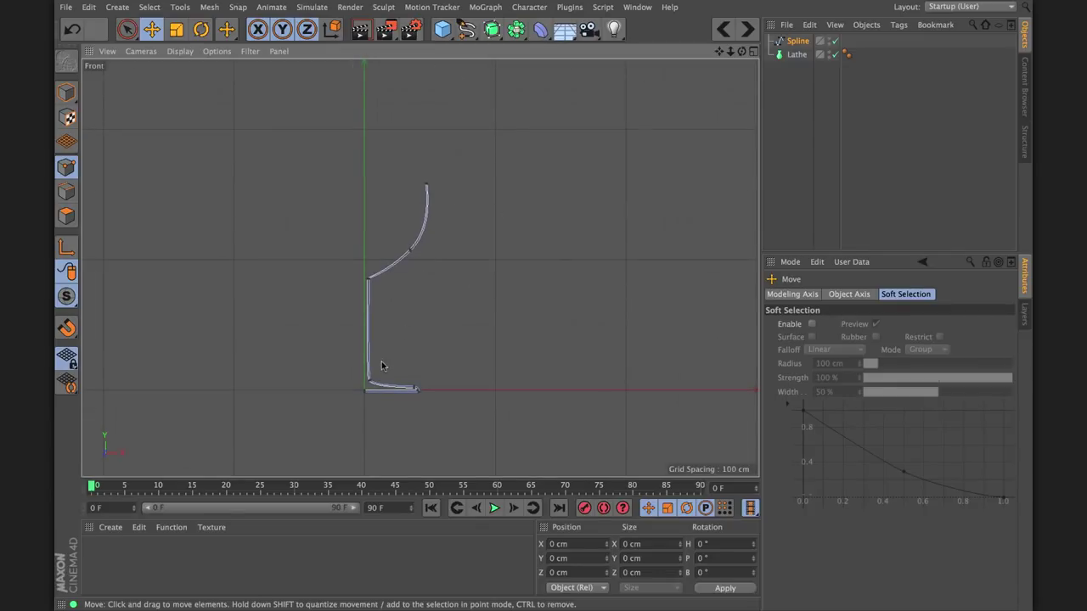
pyautogui.scroll(5, 381, 365)
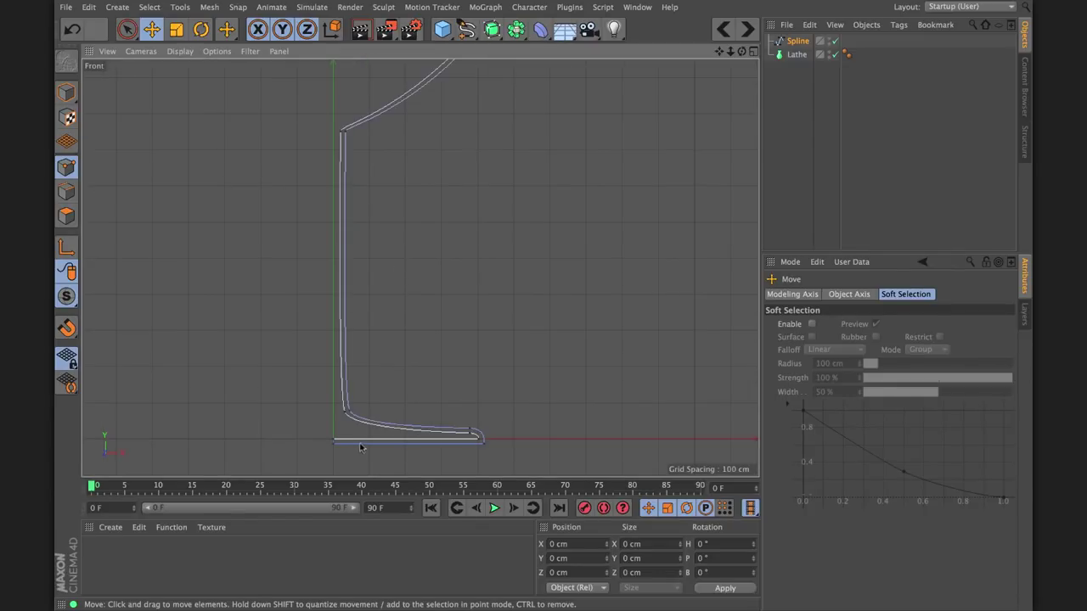
pyautogui.click(341, 133)
pyautogui.moveTo(396, 75); pyautogui.dragTo(397, 76)
pyautogui.click(403, 191)
pyautogui.scroll(-4, 403, 190)
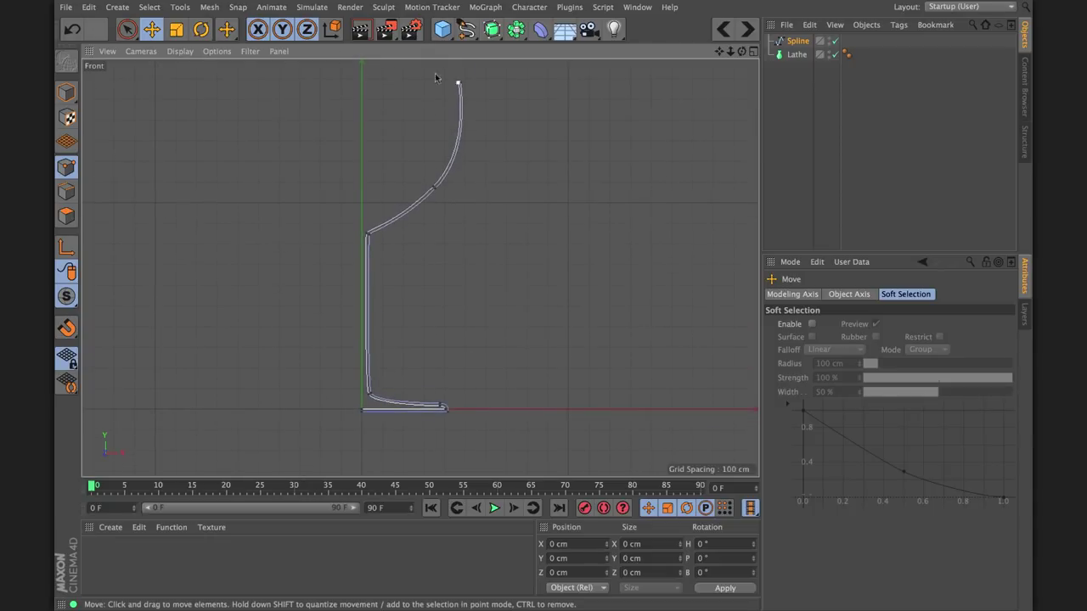
# - Show the profile in the perspective view and make the Spline a child of the Lathe
pyautogui.click(753, 52)
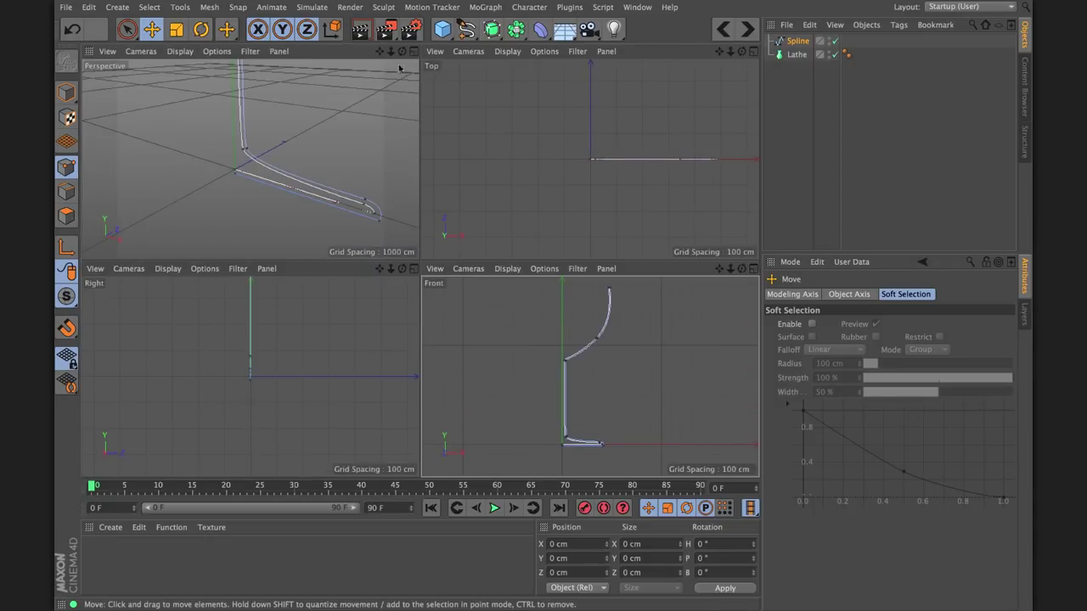
pyautogui.middleClick(395, 77)
pyautogui.scroll(-3, 383, 218)
pyautogui.scroll(2, 383, 318)
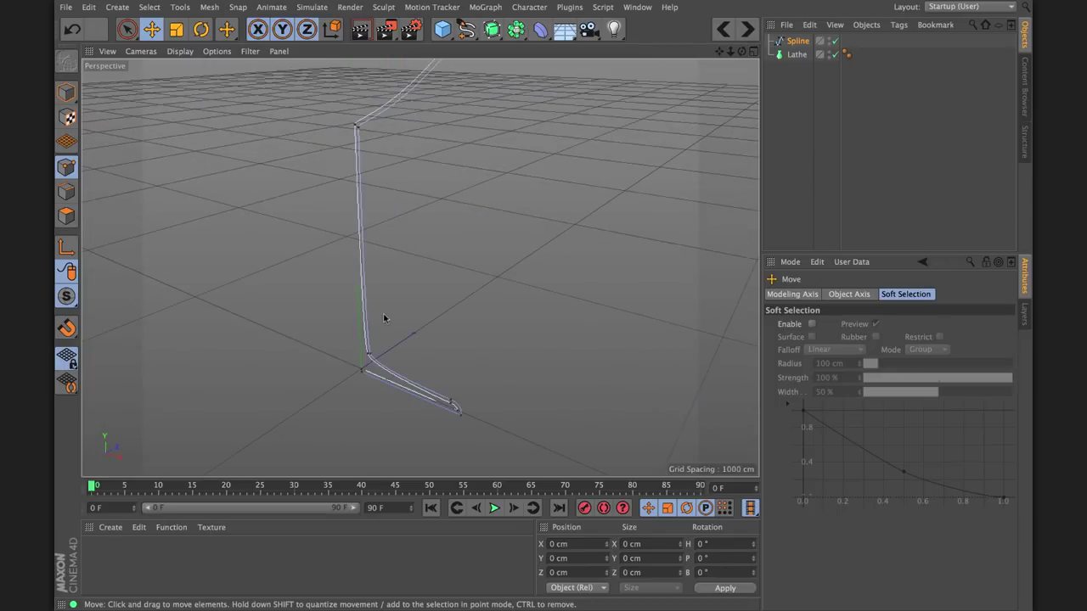
pyautogui.scroll(-1, 384, 318)
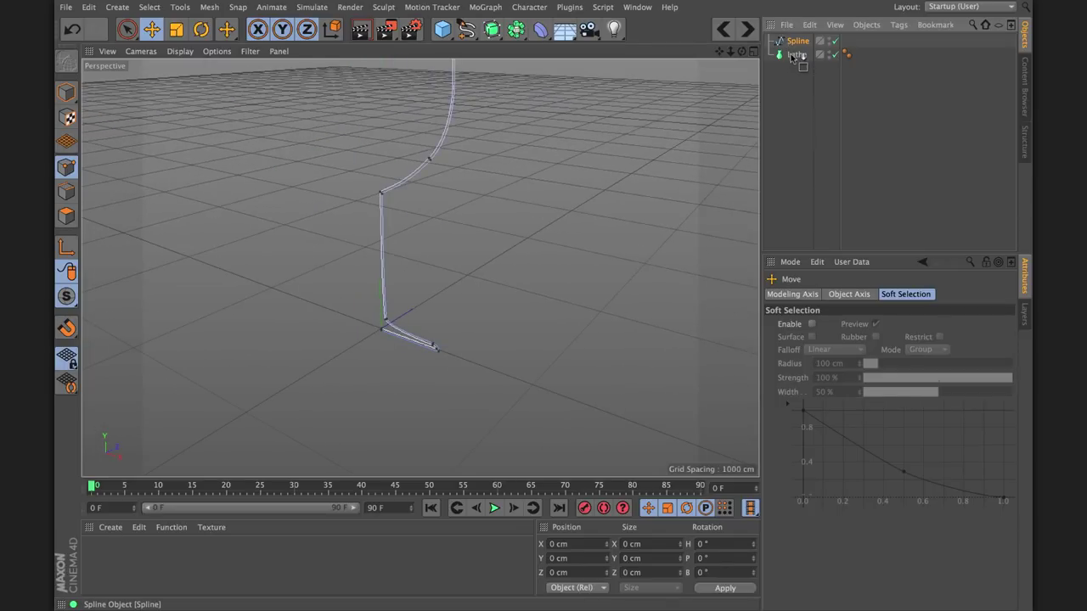
pyautogui.moveTo(796, 55); pyautogui.dragTo(796, 56)
# - Inspect the lathed glass from above and from the side, including its bowl, stem and base
pyautogui.scroll(-3, 441, 226)
pyautogui.scroll(3, 432, 189)
pyautogui.keyDown('alt'); pyautogui.moveTo(432, 188); pyautogui.dragTo(434, 356); pyautogui.keyUp('alt')
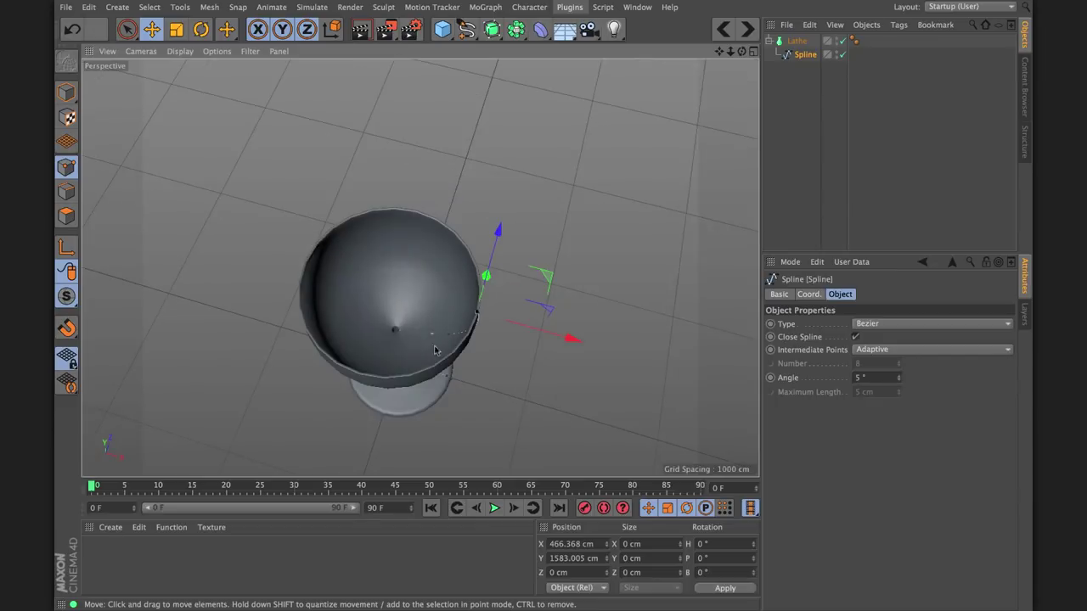
pyautogui.scroll(5, 434, 356)
pyautogui.keyDown('alt'); pyautogui.moveTo(407, 274); pyautogui.dragTo(434, 207); pyautogui.keyUp('alt')
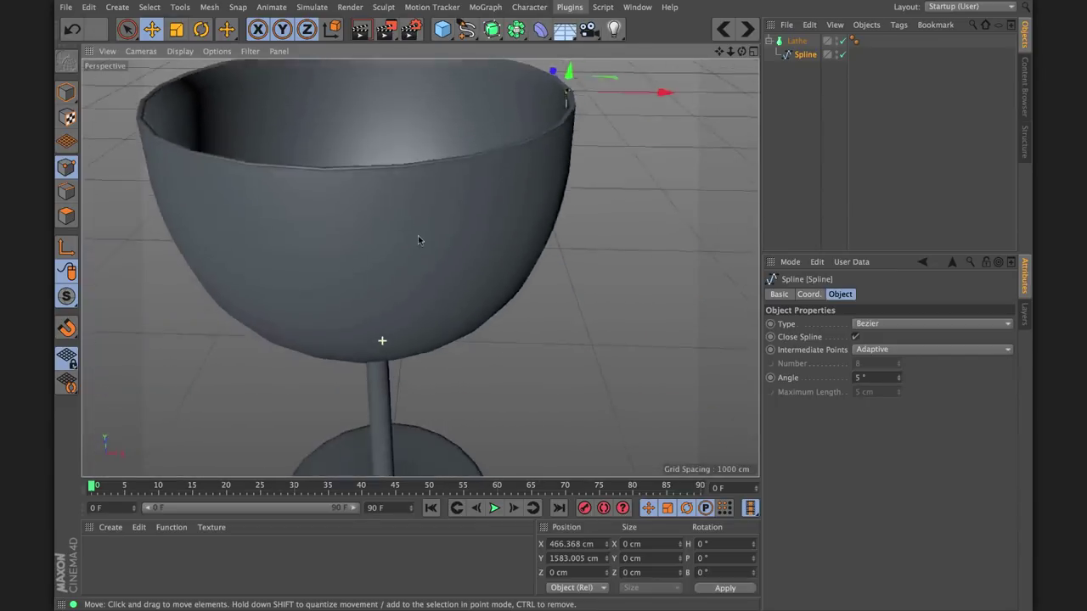
pyautogui.scroll(5, 433, 248)
pyautogui.scroll(-5, 429, 275)
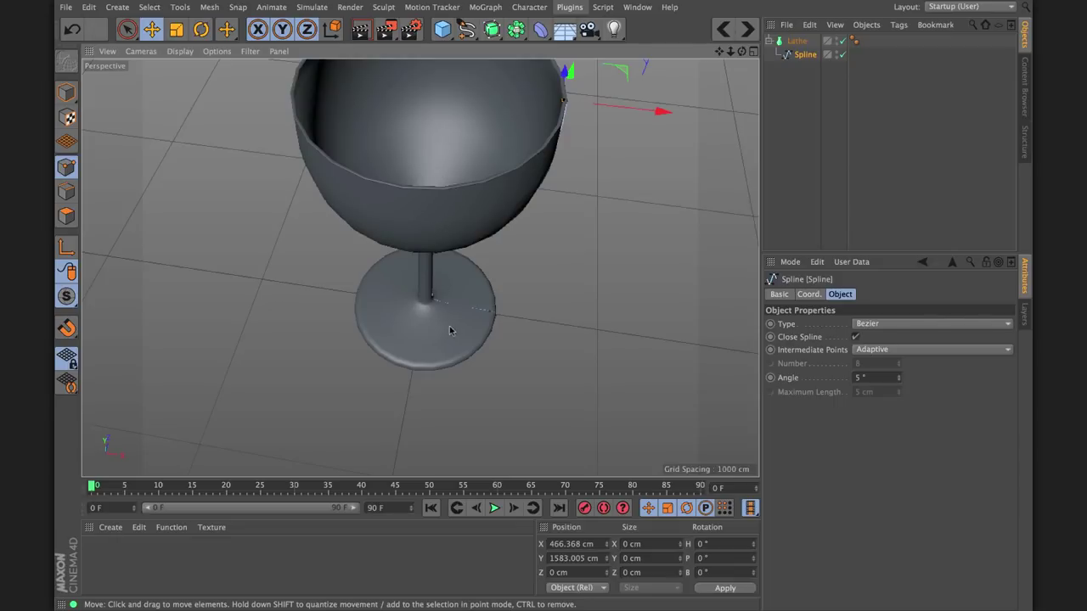
# - Enlarge the front view and disable the Lathe so that only the profile spline is displayed
pyautogui.middleClick(519, 168)
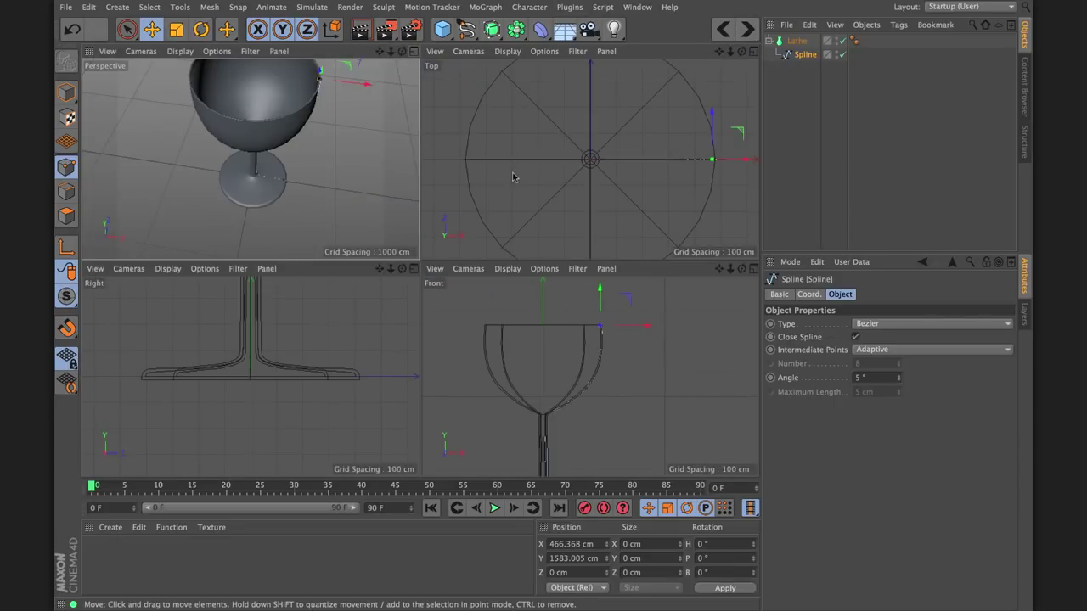
pyautogui.click(753, 268)
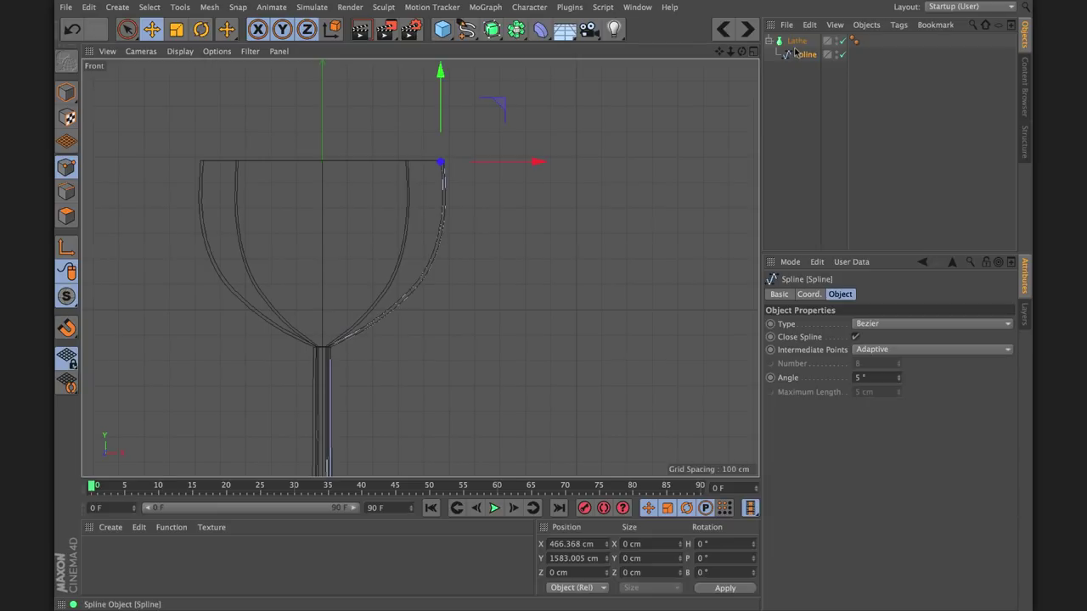
pyautogui.click(842, 41)
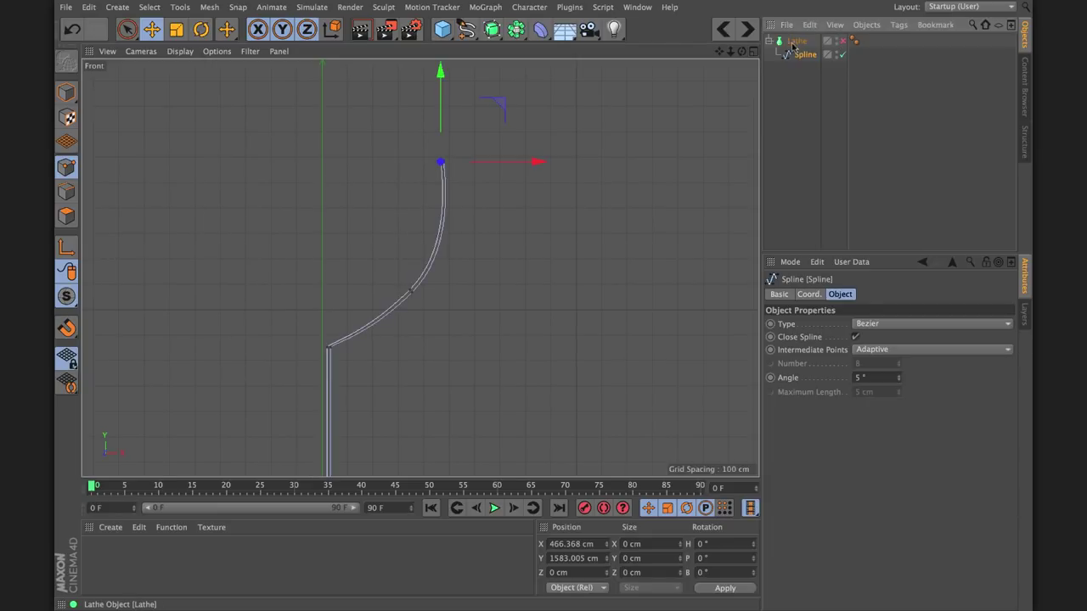
pyautogui.press('h')
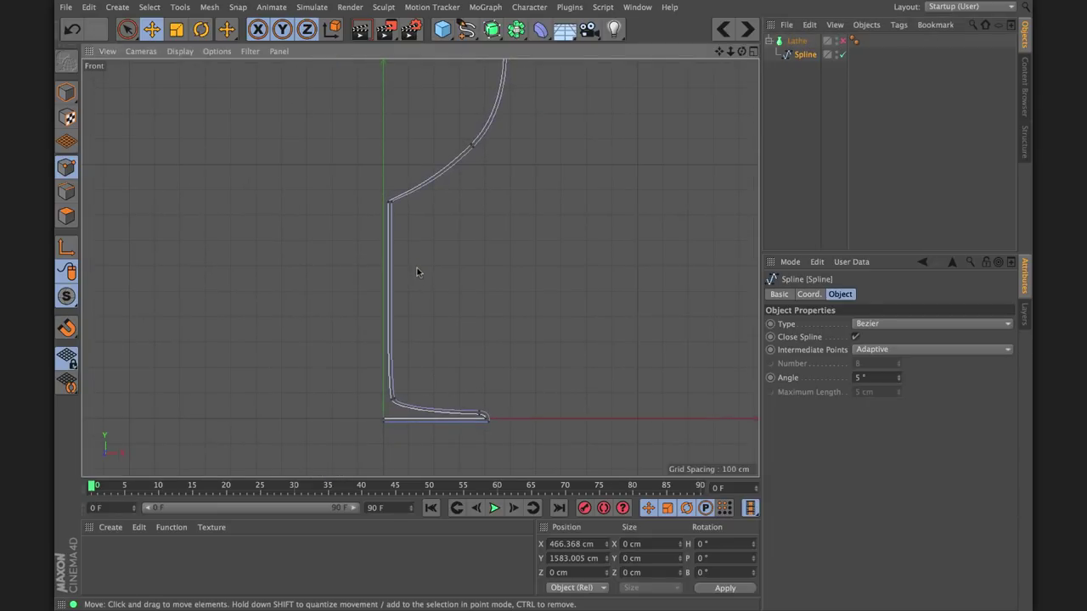
# - Select the inner outline point at the top of the stem and set its X position to 0 cm
pyautogui.press('9')
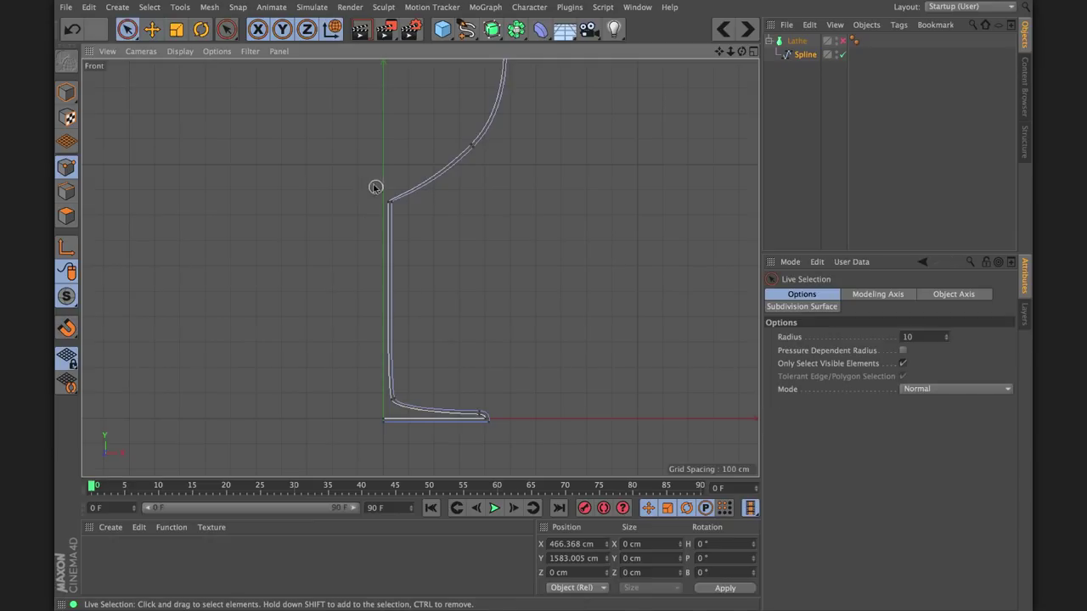
pyautogui.scroll(5, 386, 201)
pyautogui.click(403, 204)
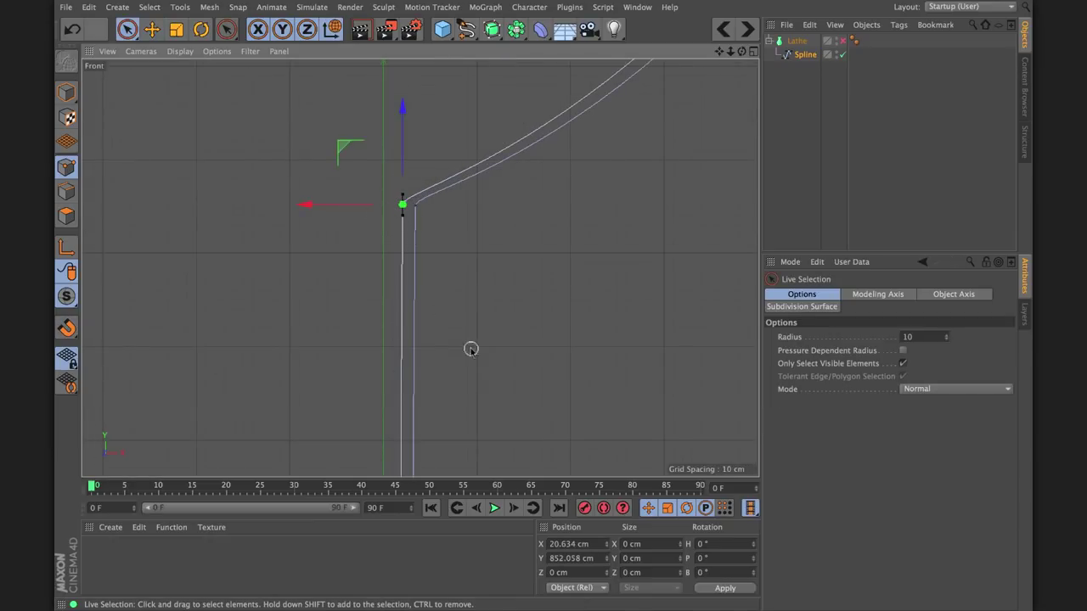
pyautogui.moveTo(582, 545); pyautogui.dragTo(525, 545)
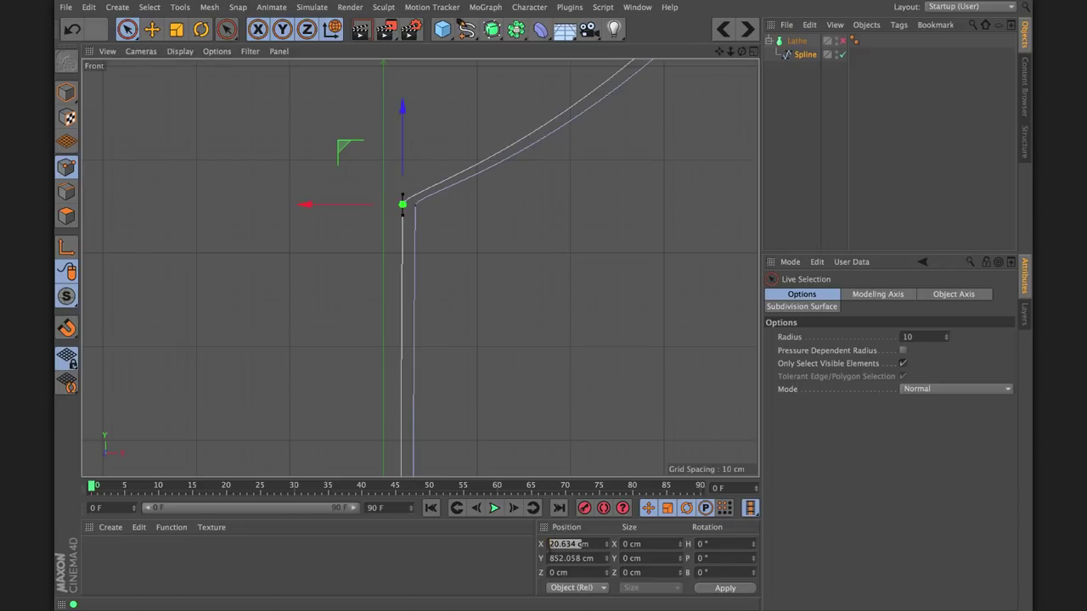
pyautogui.write('0m')
pyautogui.press('Return')
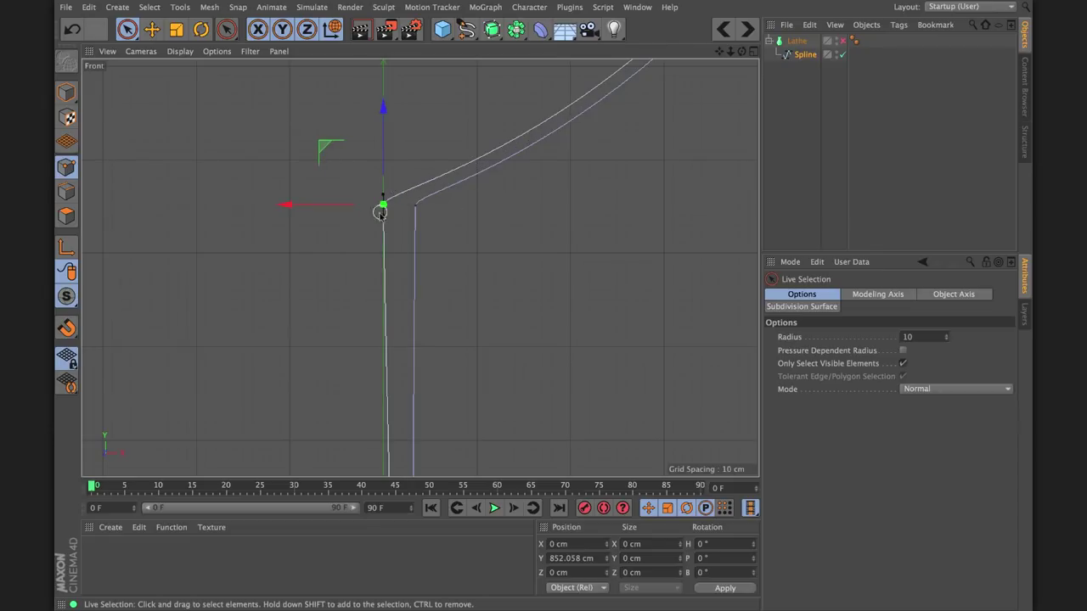
# - Set the inner point at the stem's top to Hard Interpolation and raise it to about Y 899 cm
pyautogui.moveTo(387, 271)
pyautogui.keyDown('alt'); pyautogui.mouseDown(button='middle')
pyautogui.moveTo(389, 257)
pyautogui.moveTo(395, 303)
pyautogui.moveTo(396, 270)
pyautogui.mouseUp(button='middle'); pyautogui.keyUp('alt')
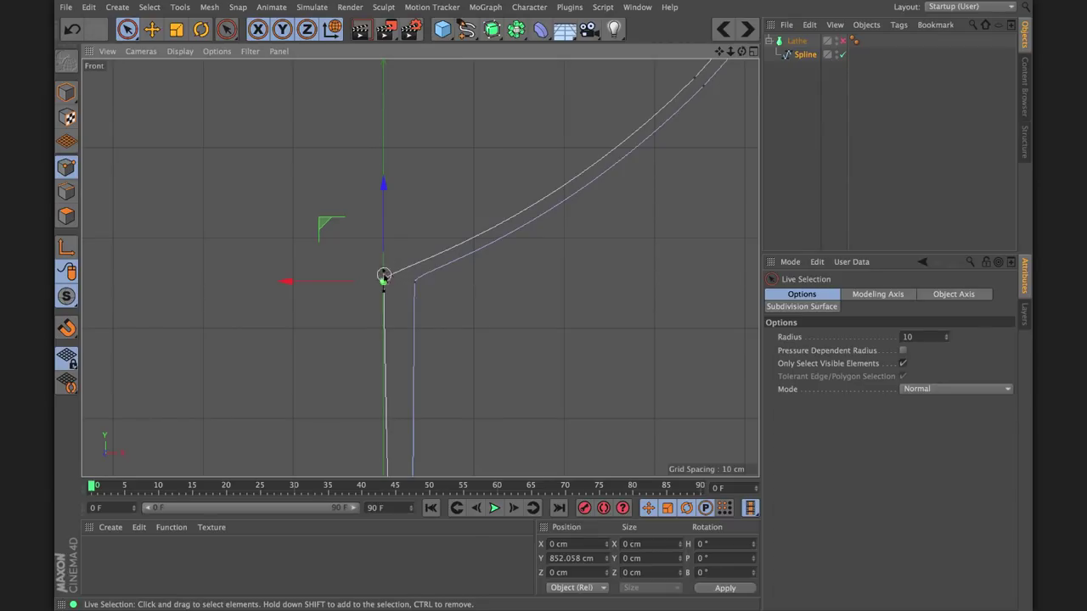
pyautogui.rightClick(411, 233)
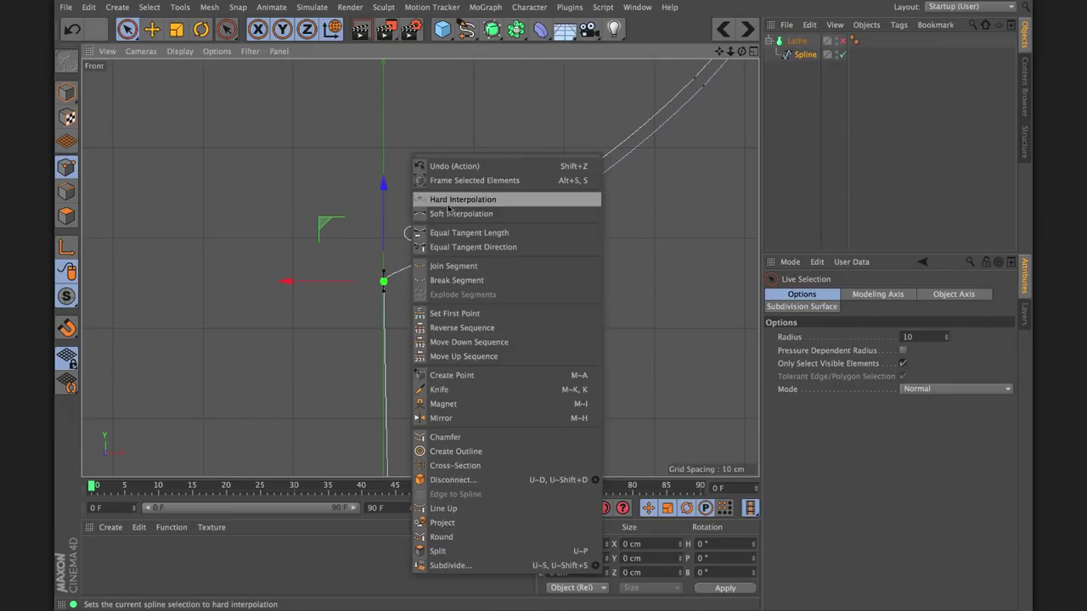
pyautogui.click(448, 199)
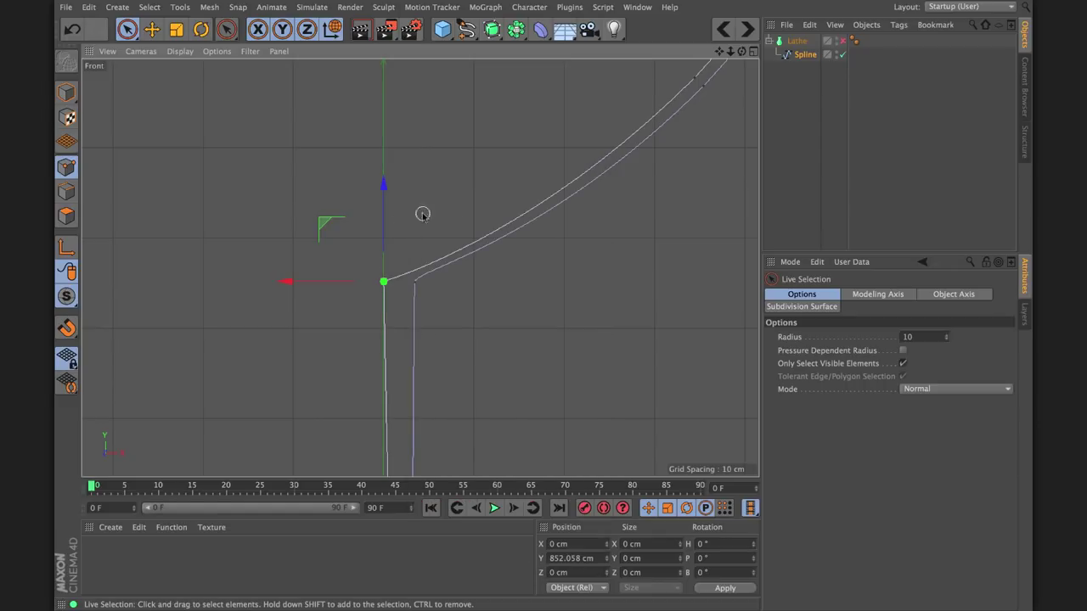
pyautogui.moveTo(383, 182); pyautogui.dragTo(392, 148)
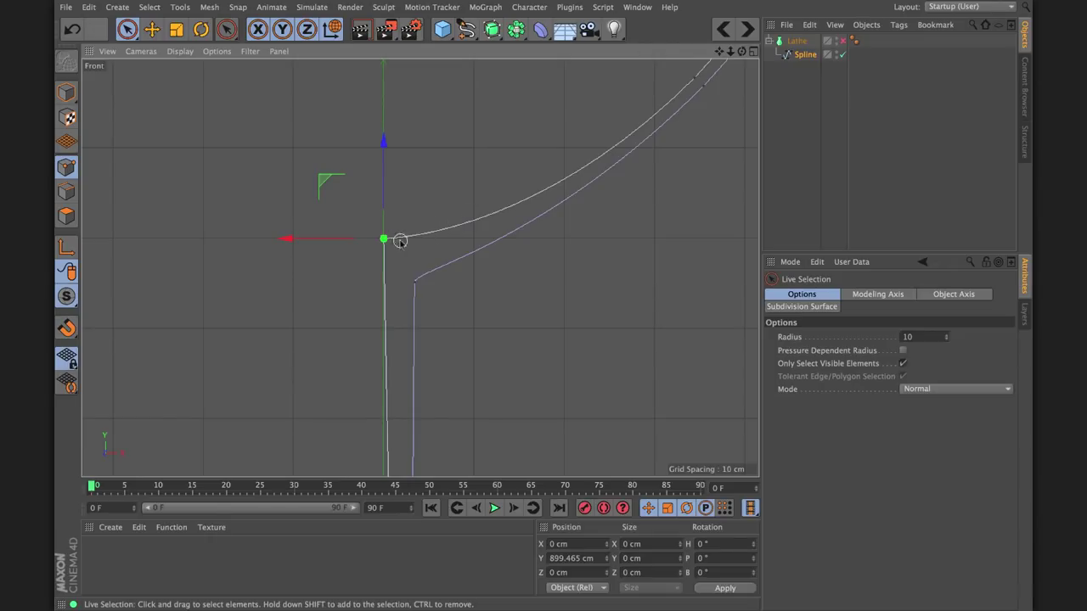
# - Select the inner outline points along the top and outer edge of the base and delete them
pyautogui.scroll(-3, 366, 295)
pyautogui.keyDown('alt'); pyautogui.moveTo(365, 296); pyautogui.dragTo(401, 229, button='middle'); pyautogui.keyUp('alt')
pyautogui.scroll(-2, 401, 228)
pyautogui.scroll(1, 402, 270)
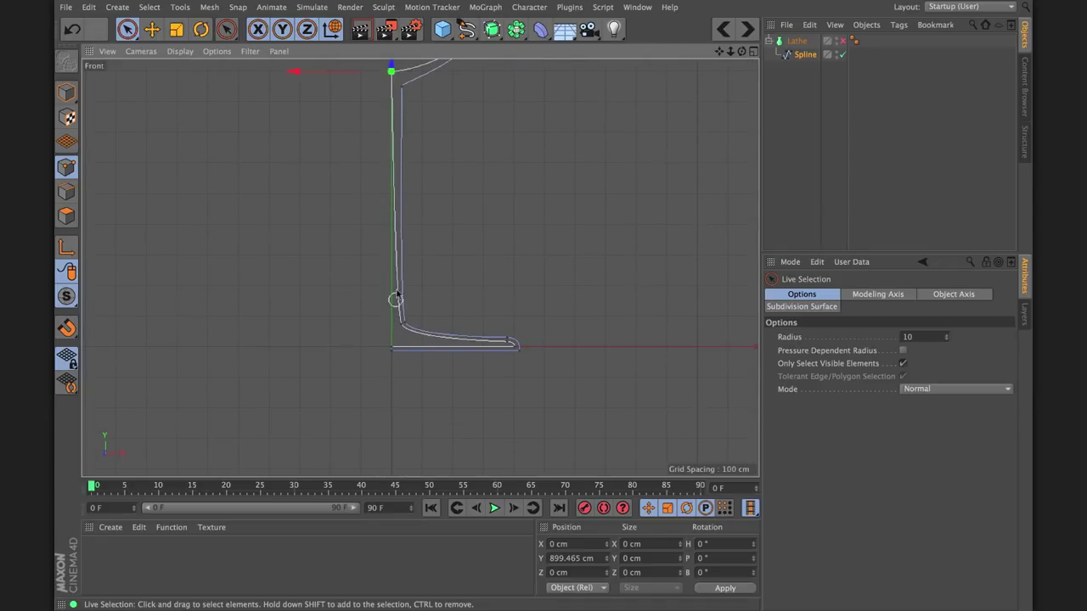
pyautogui.scroll(1, 403, 336)
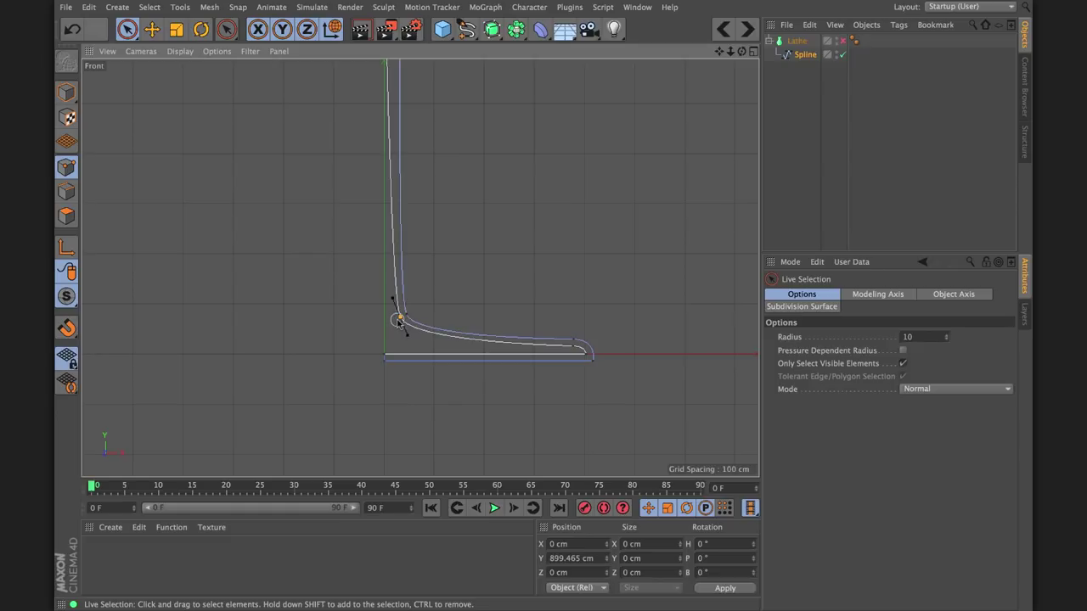
pyautogui.click(399, 319)
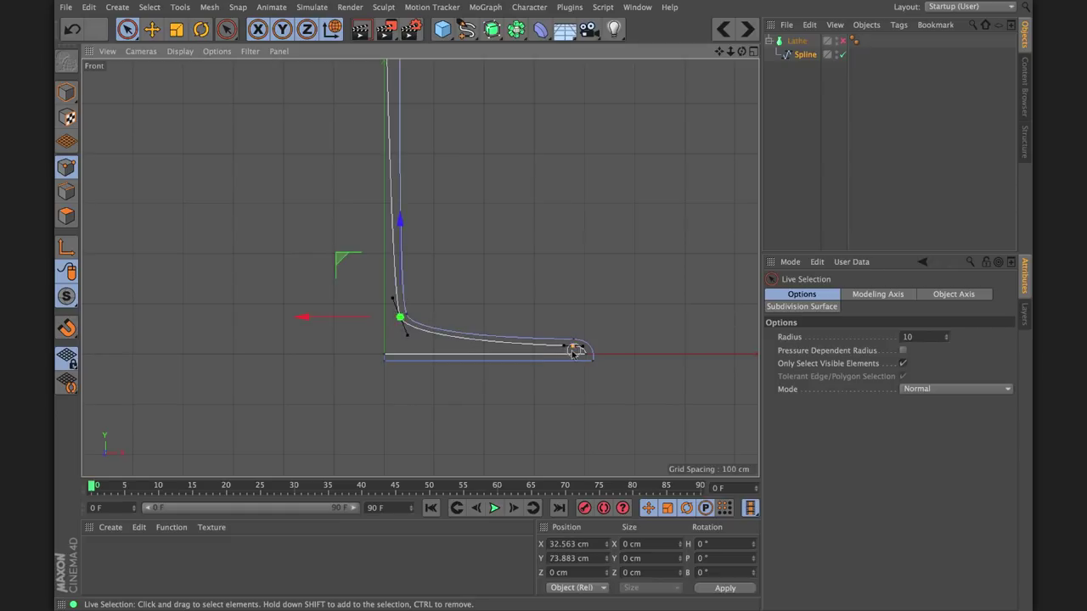
pyautogui.click(480, 360)
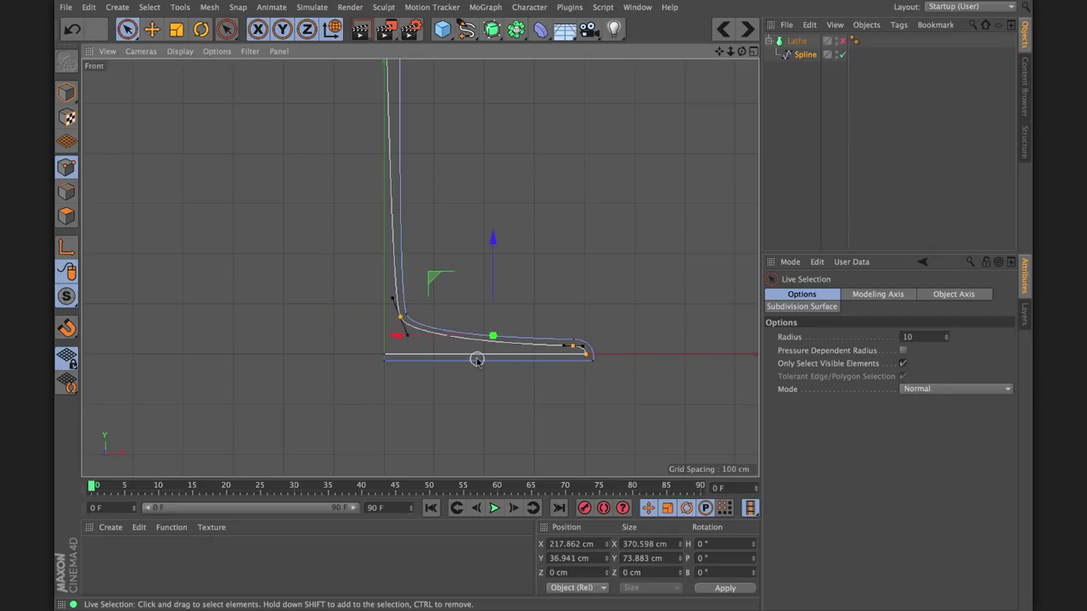
pyautogui.click(481, 343)
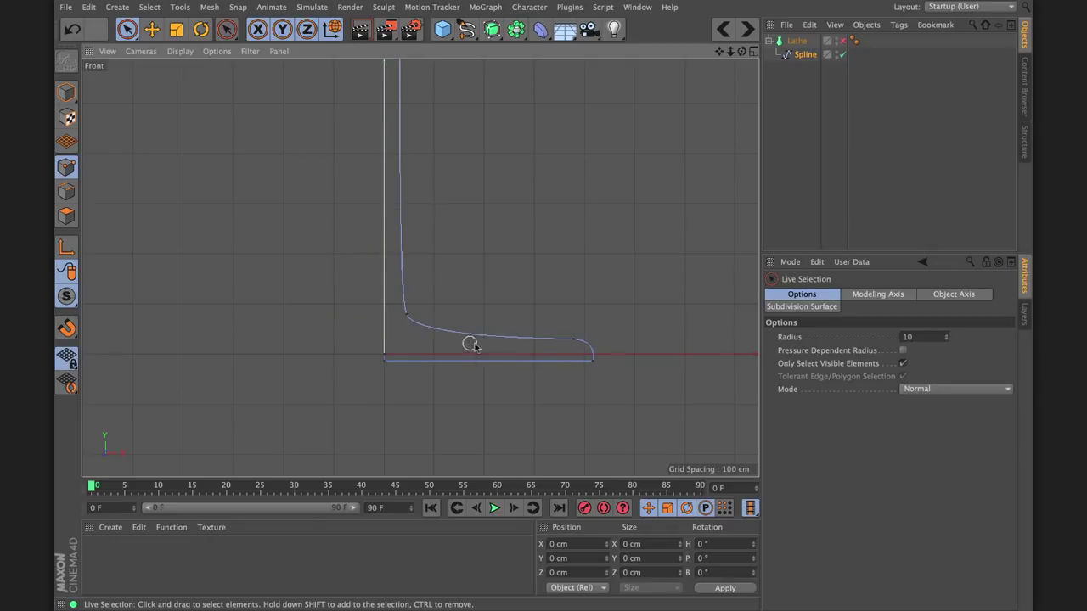
# - Re-enable the Lathe and raise the point at the bowl's inner bottom slightly to about Y 900 cm
pyautogui.scroll(-5, 406, 172)
pyautogui.scroll(5, 407, 170)
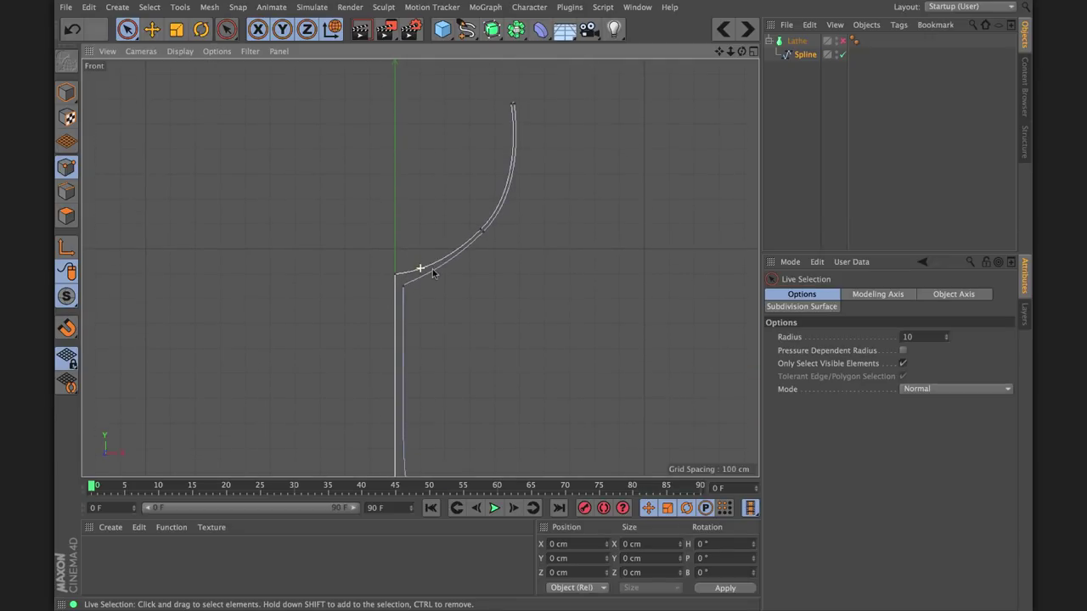
pyautogui.click(842, 41)
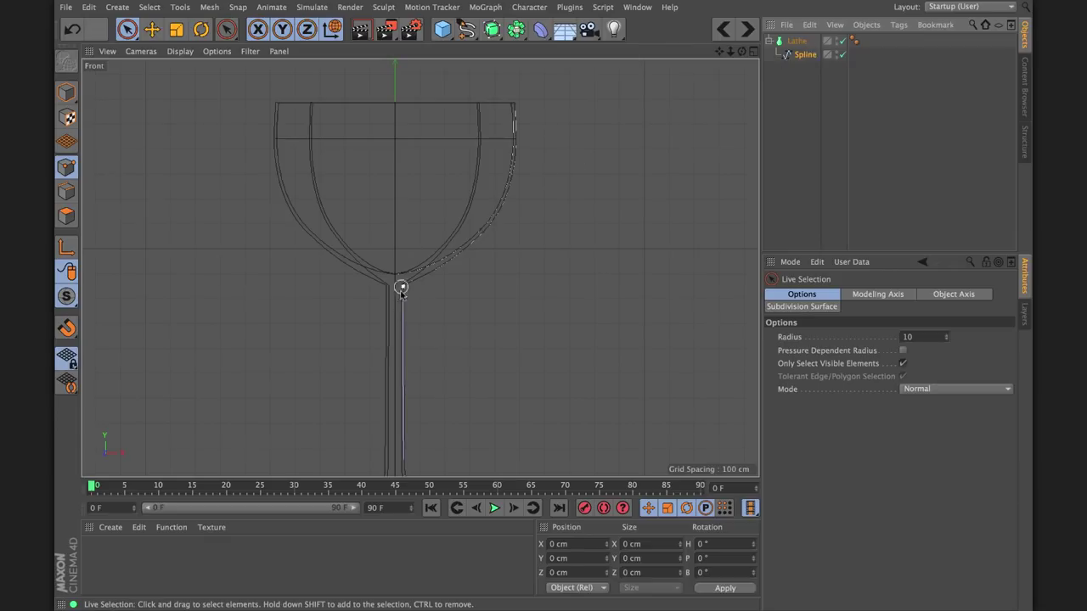
pyautogui.scroll(10, 401, 303)
pyautogui.scroll(4, 420, 225)
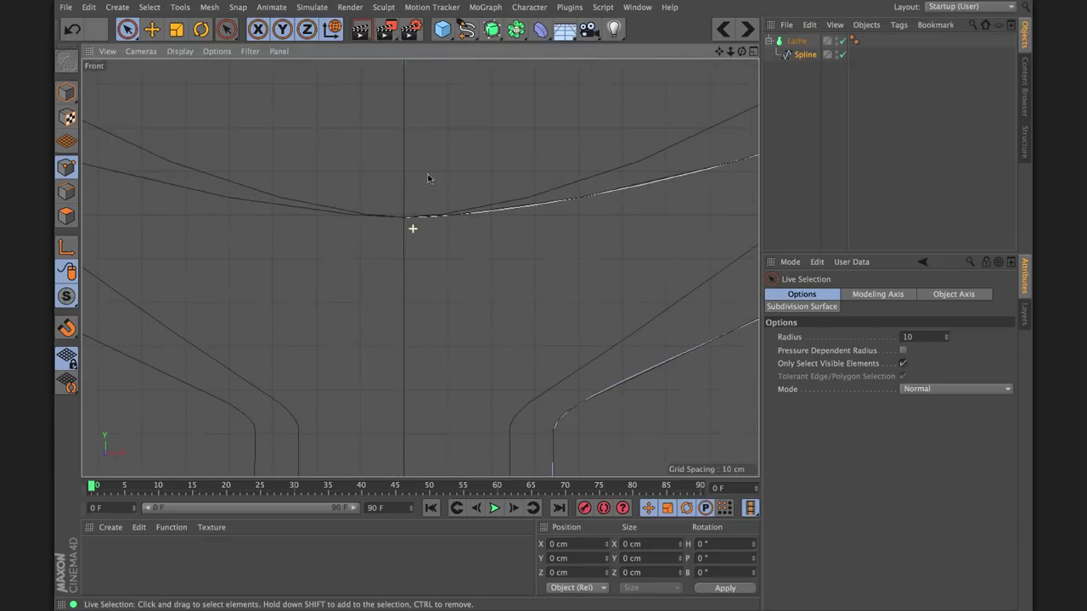
pyautogui.click(403, 217)
pyautogui.moveTo(405, 184); pyautogui.dragTo(405, 177)
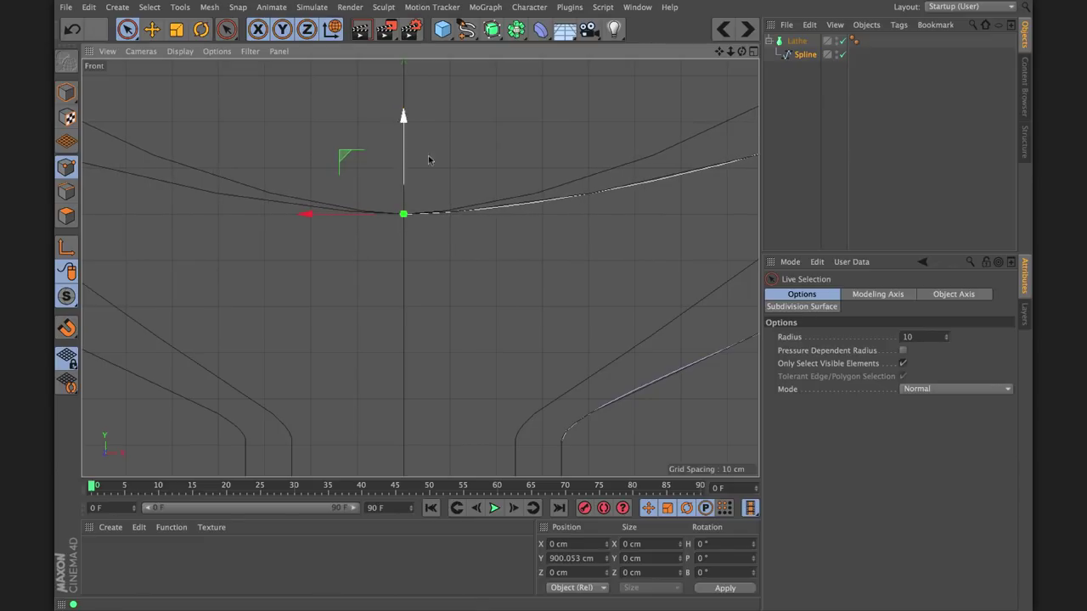
# - Inspect the lathed glass's bowl and rim from above in the perspective view
pyautogui.click(752, 52)
pyautogui.click(414, 52)
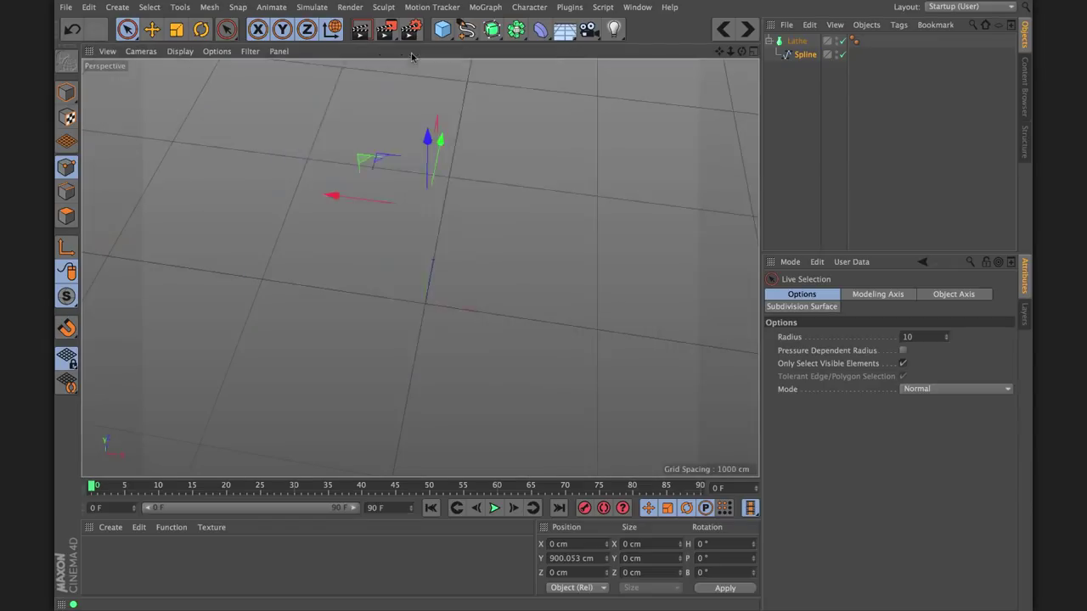
pyautogui.keyDown('alt'); pyautogui.moveTo(444, 134); pyautogui.dragTo(438, 292); pyautogui.keyUp('alt')
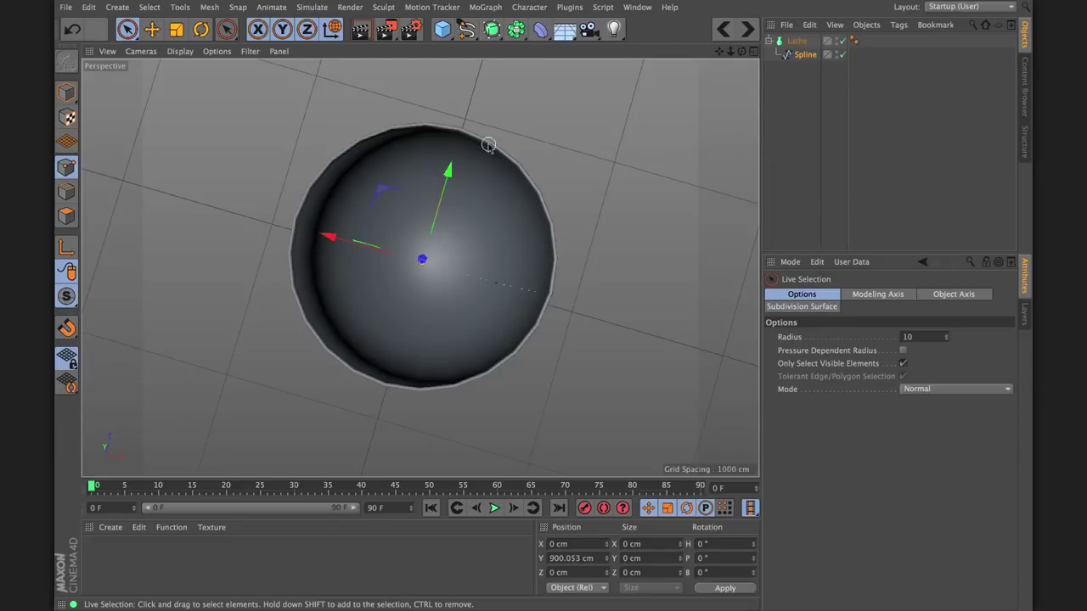
pyautogui.keyDown('alt'); pyautogui.moveTo(341, 251); pyautogui.dragTo(288, 239); pyautogui.keyUp('alt')
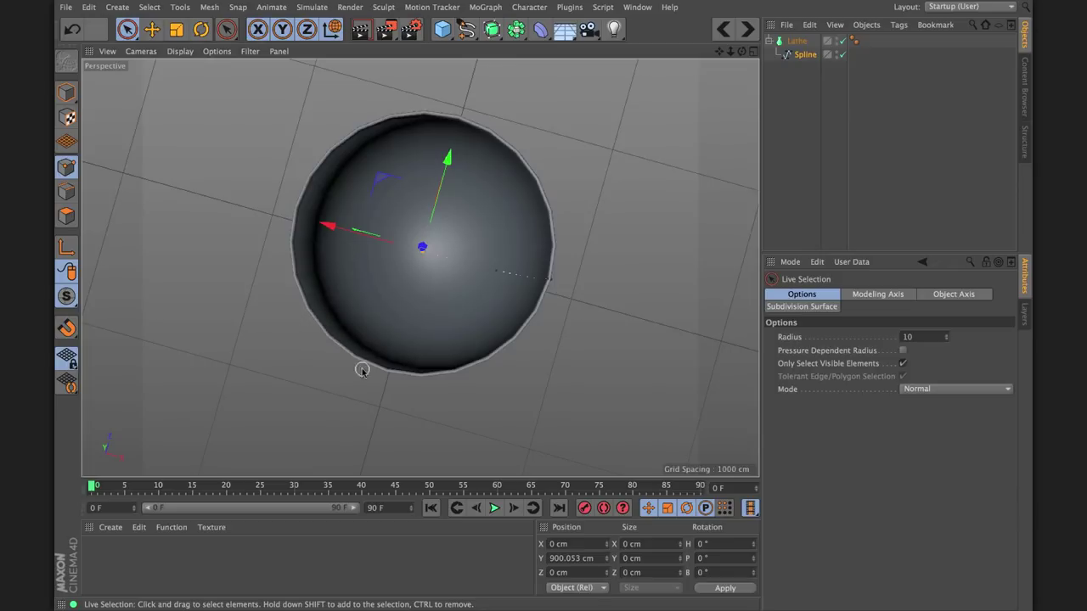
# - Increase the Lathe's Subdivision to 60 to smooth the wine glass, and check its round form from above the rim
pyautogui.click(797, 40)
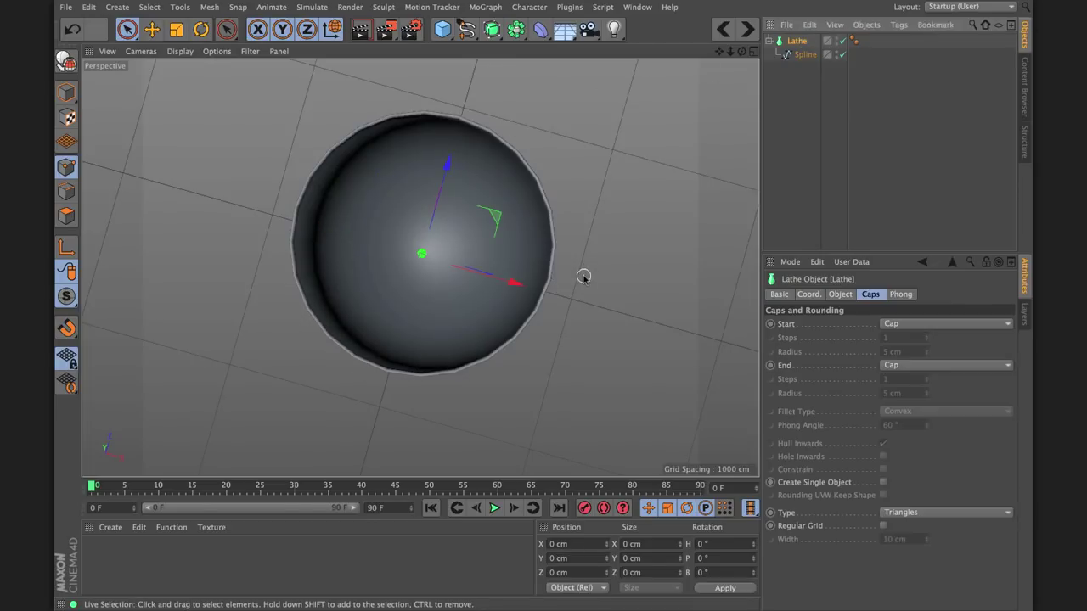
pyautogui.click(840, 294)
pyautogui.keyDown('alt'); pyautogui.moveTo(538, 252); pyautogui.dragTo(485, 221); pyautogui.keyUp('alt')
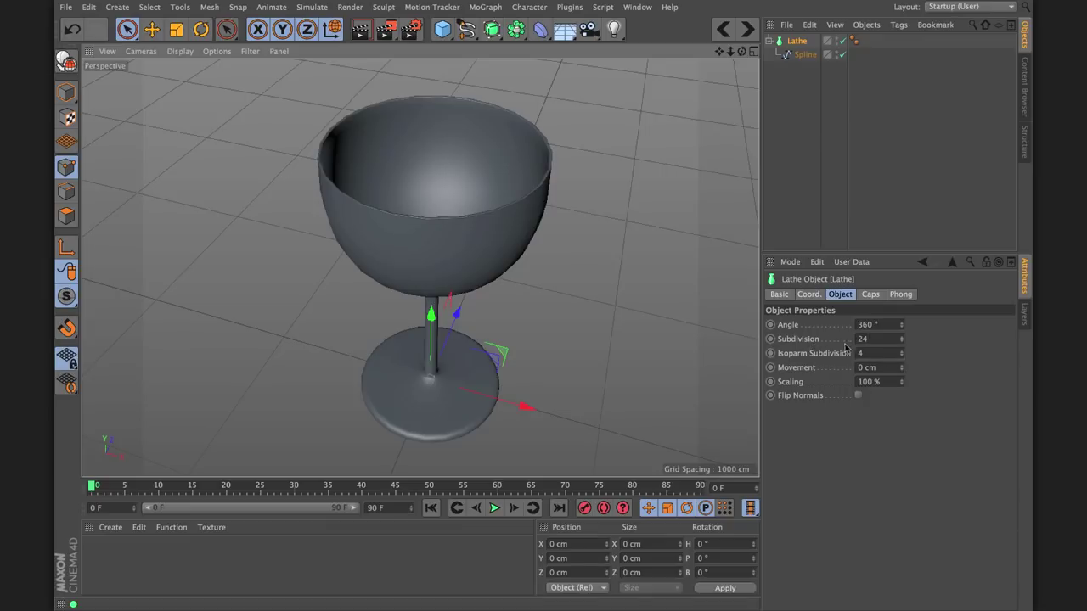
pyautogui.moveTo(901, 339)
pyautogui.mouseDown()
pyautogui.moveTo(901, 381)
pyautogui.moveTo(901, 327)
pyautogui.mouseUp()
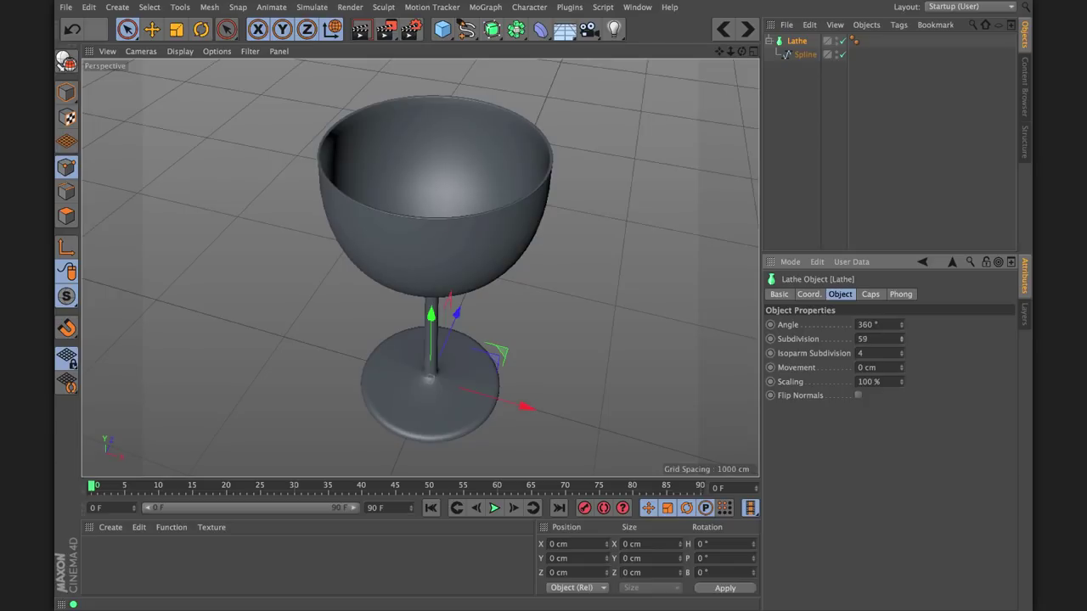
pyautogui.keyDown('alt'); pyautogui.moveTo(422, 267); pyautogui.dragTo(419, 267); pyautogui.keyUp('alt')
pyautogui.moveTo(727, 51); pyautogui.dragTo(544, 291)
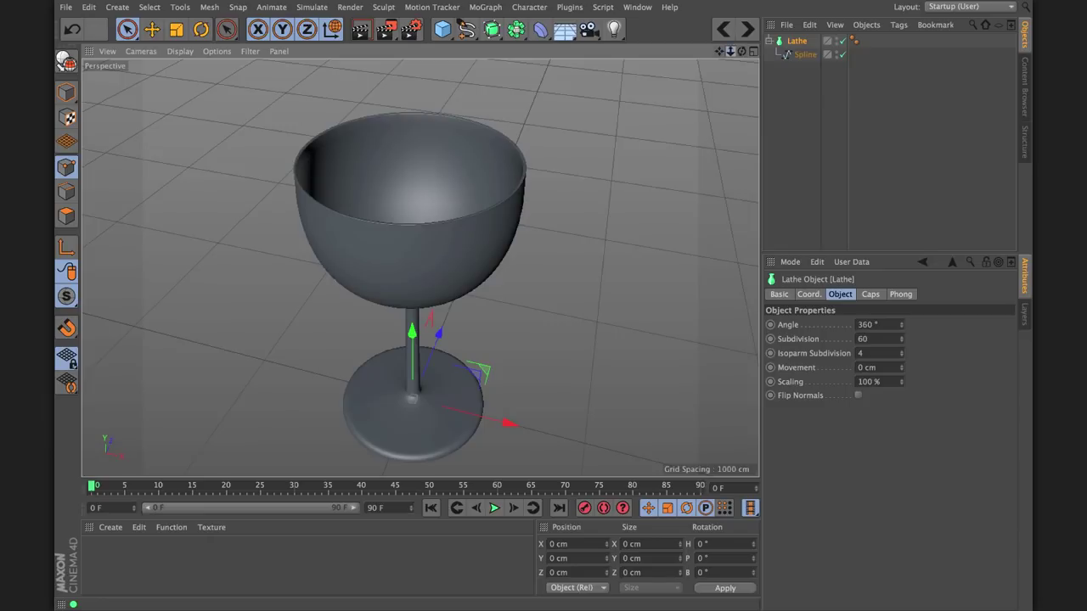
pyautogui.keyDown('alt'); pyautogui.moveTo(419, 268); pyautogui.dragTo(419, 268); pyautogui.keyUp('alt')
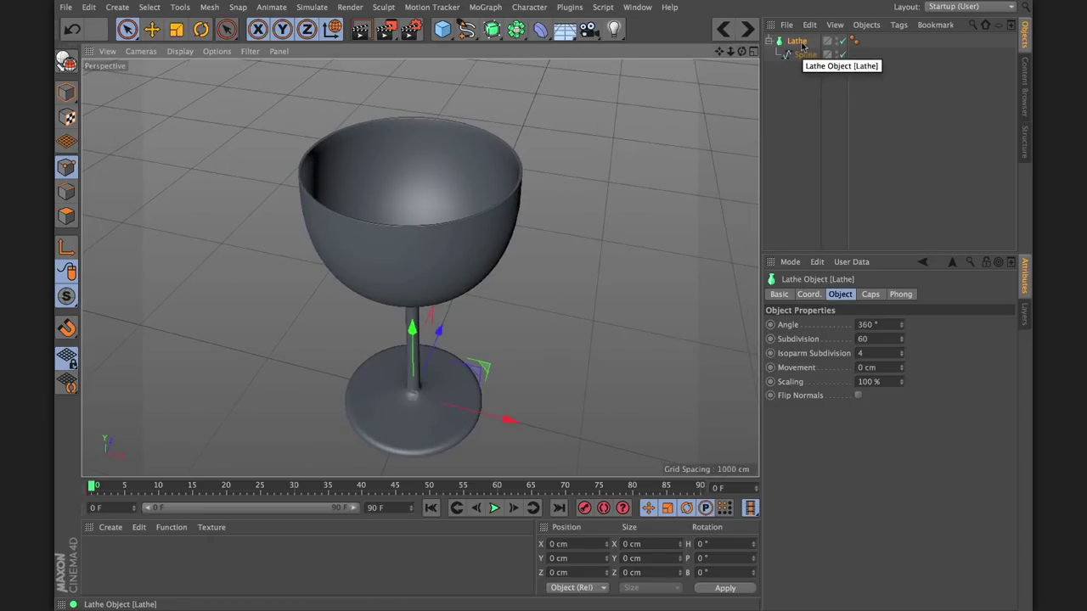
# - Delete the Lathe wine glass and add a Sweep generator
pyautogui.press('Delete')
pyautogui.click(491, 30)
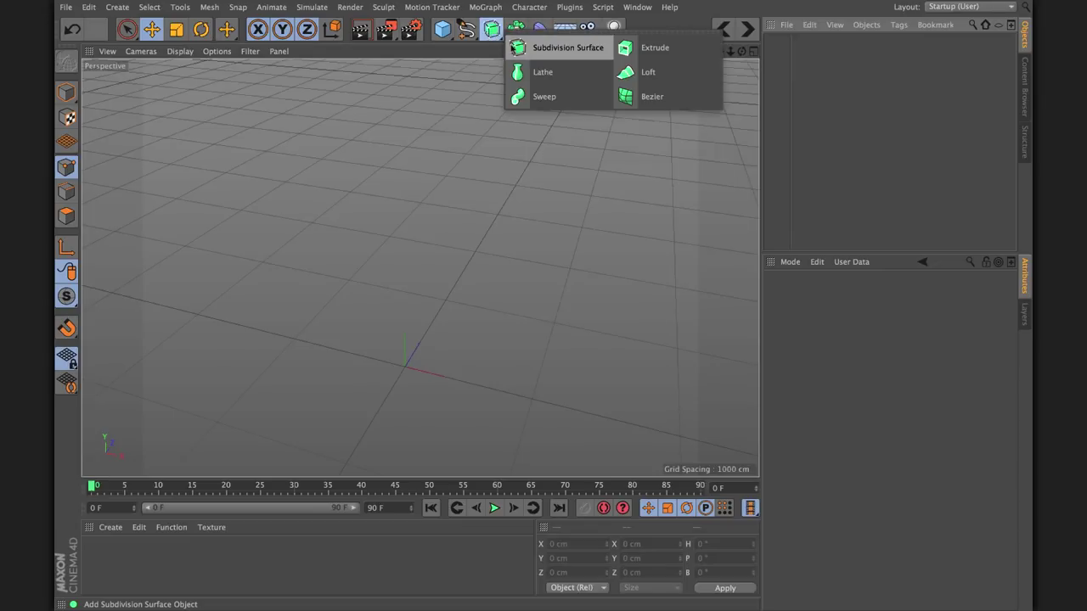
pyautogui.click(556, 97)
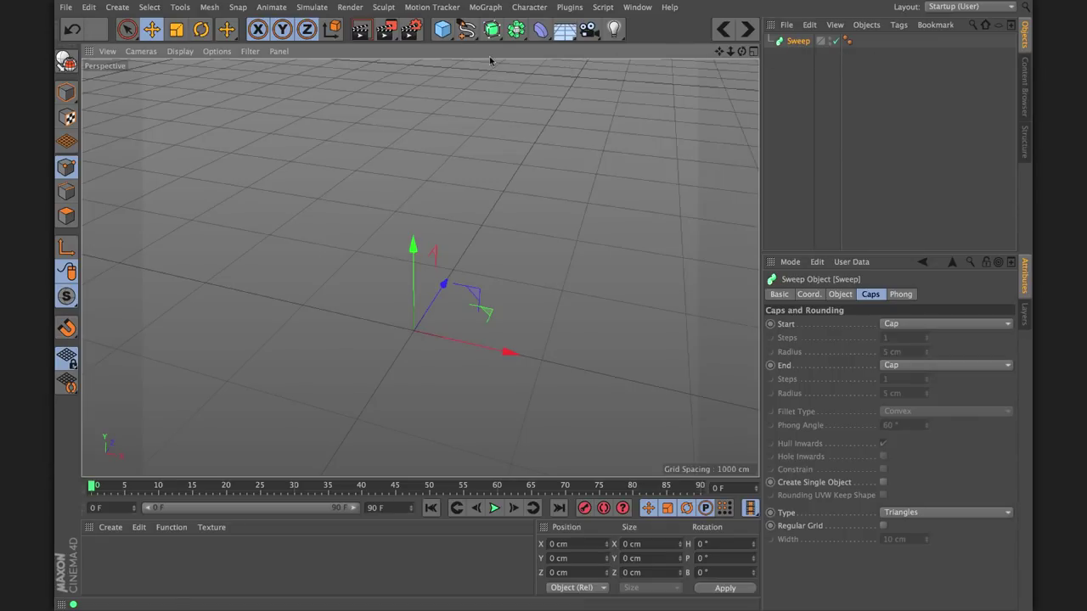
# - Add a Circle spline and set its radius to 2 cm
pyautogui.click(466, 29)
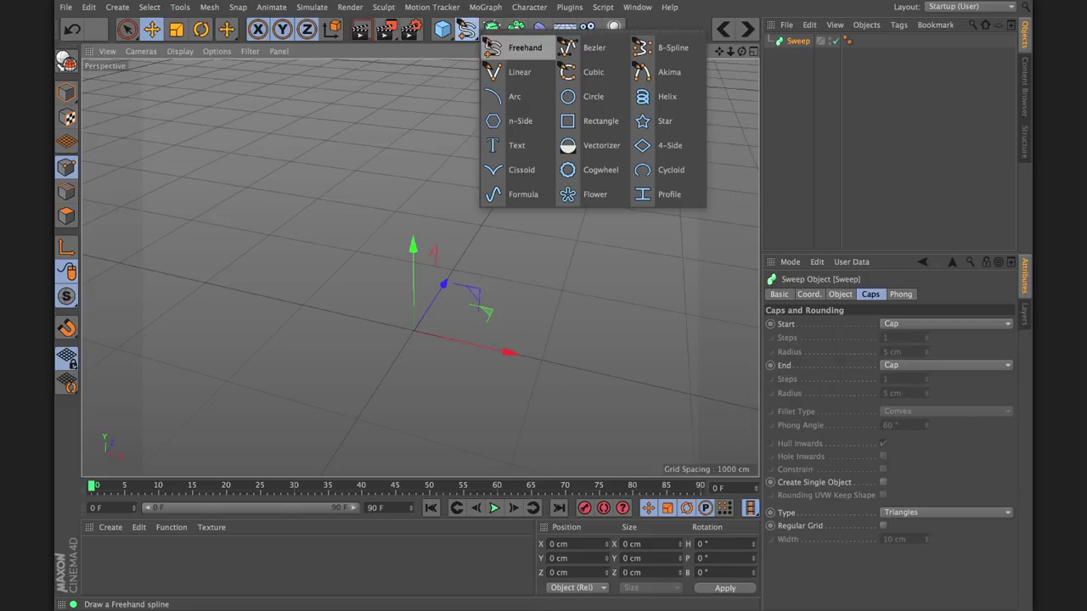
pyautogui.click(594, 97)
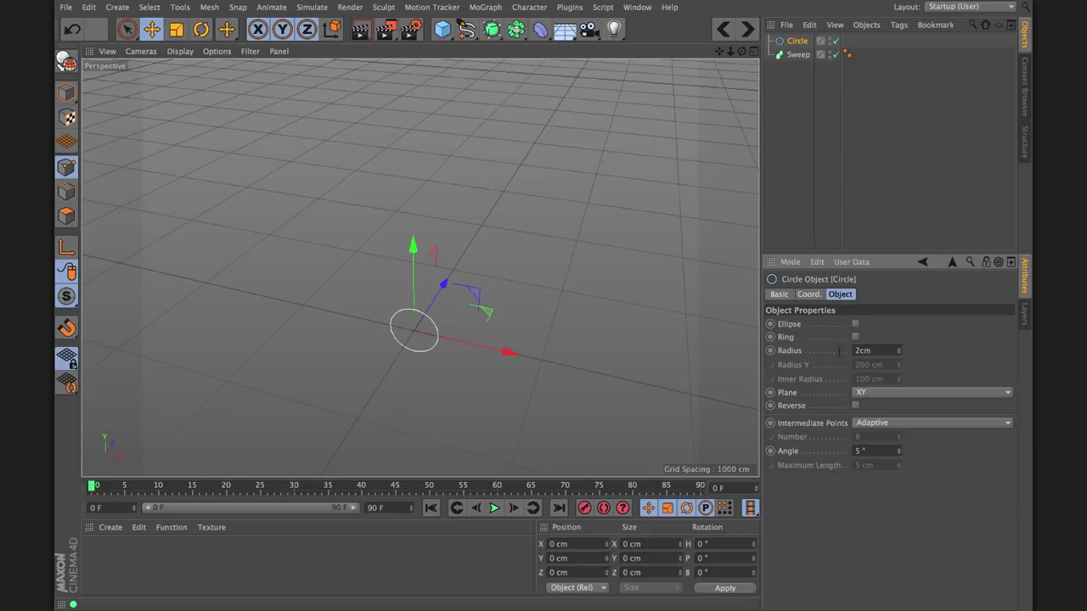
pyautogui.press('Return')
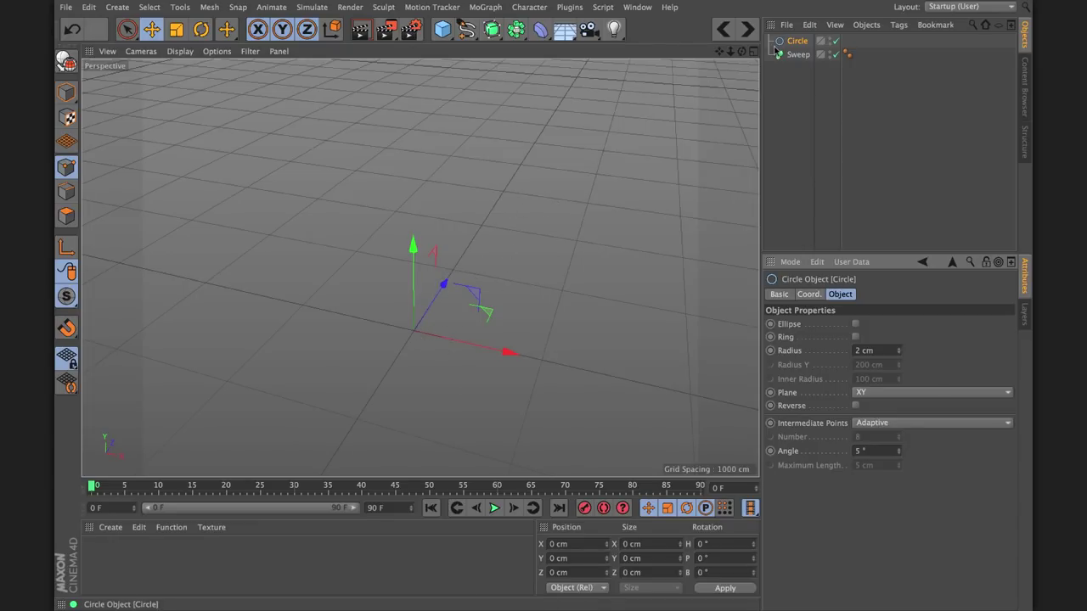
# - Draw a four-point S-shaped Bezier spline in the Top view, from near the origin to about X 561 cm, Z 150 cm
pyautogui.click(753, 53)
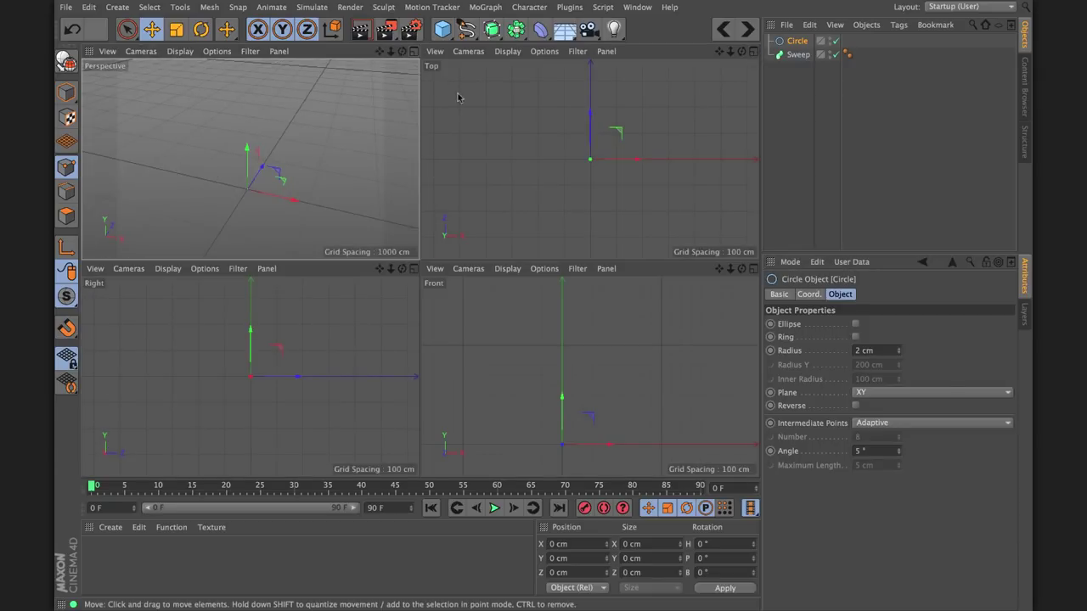
pyautogui.click(753, 52)
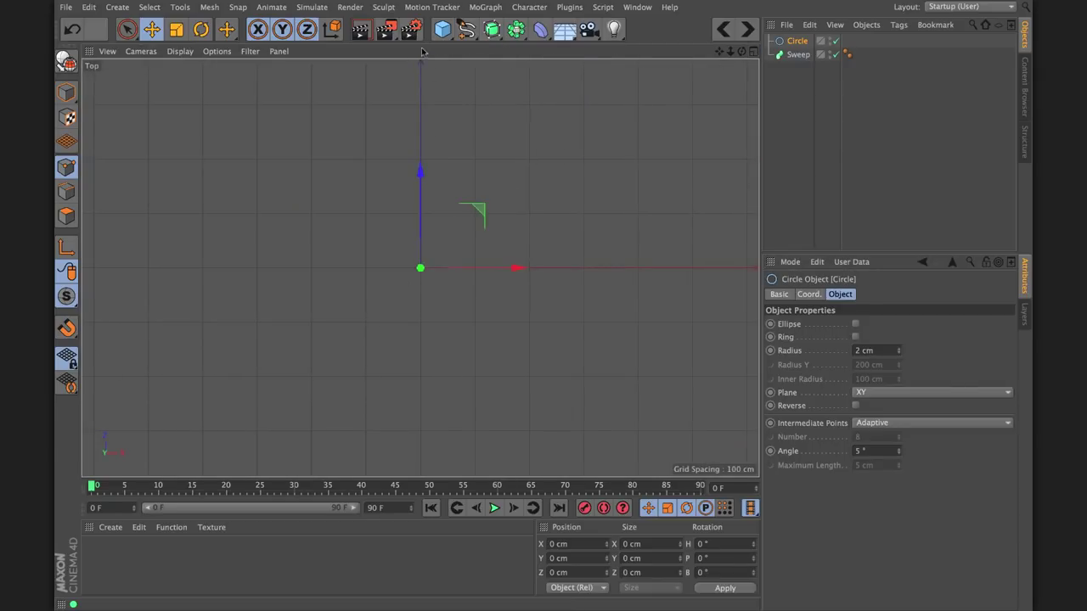
pyautogui.moveTo(464, 34); pyautogui.dragTo(594, 44)
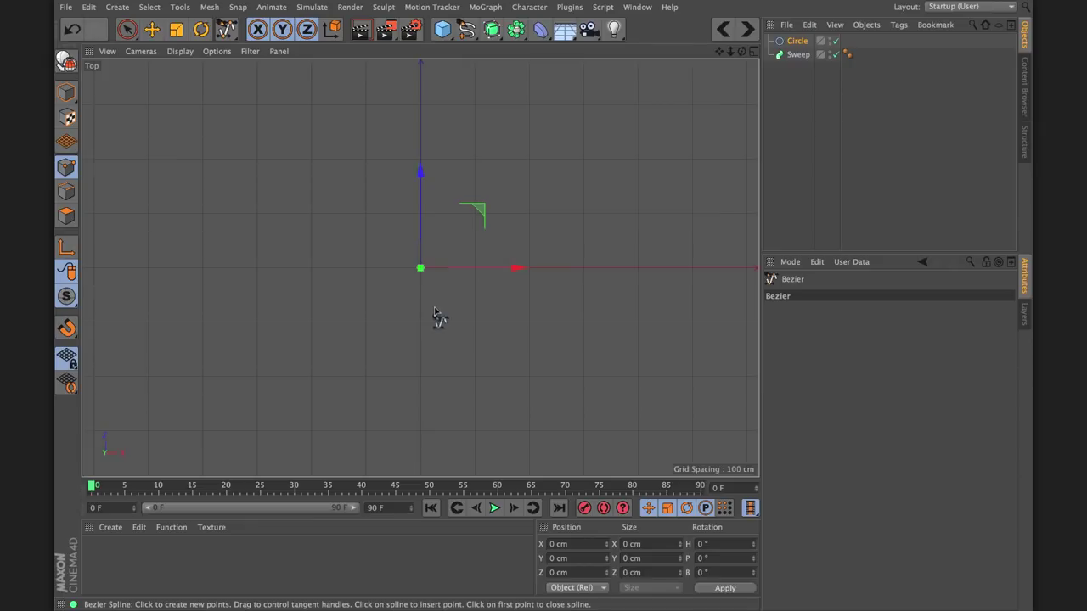
pyautogui.click(426, 263)
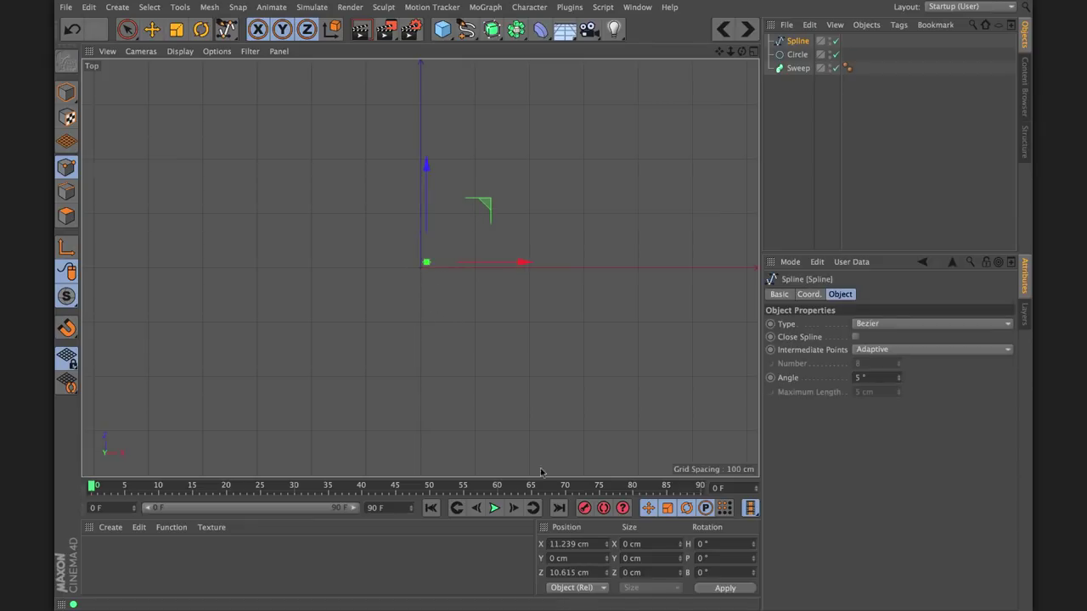
pyautogui.moveTo(537, 210); pyautogui.dragTo(578, 231)
pyautogui.moveTo(636, 306); pyautogui.dragTo(698, 289)
pyautogui.click(726, 183)
pyautogui.moveTo(725, 183); pyautogui.dragTo(726, 159)
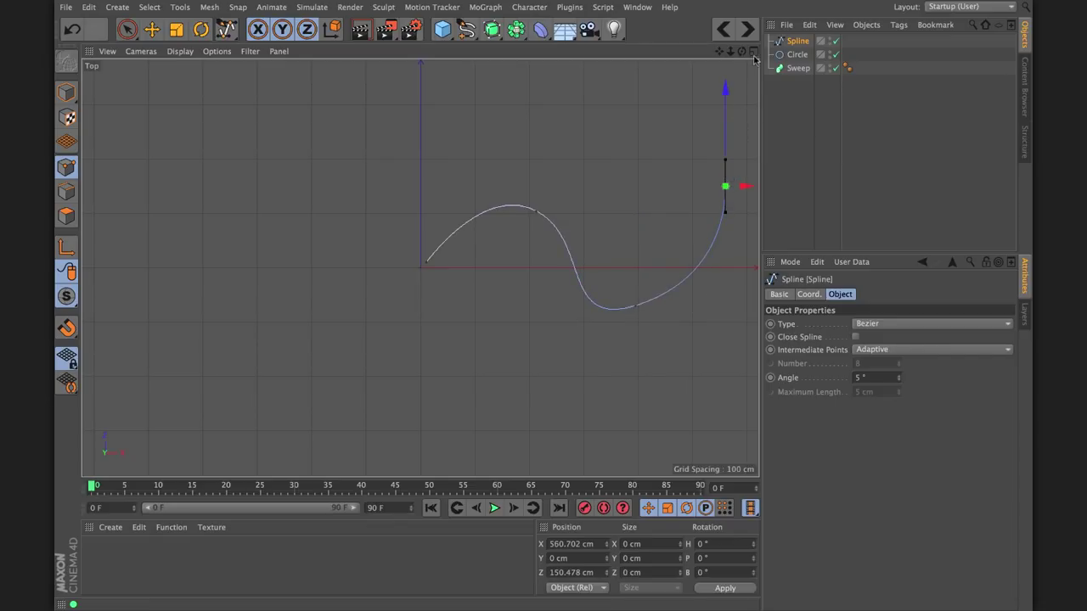
# - Nest the circle above the curved spline inside the Sweep object and set the circle's radius to 5 cm
pyautogui.click(753, 53)
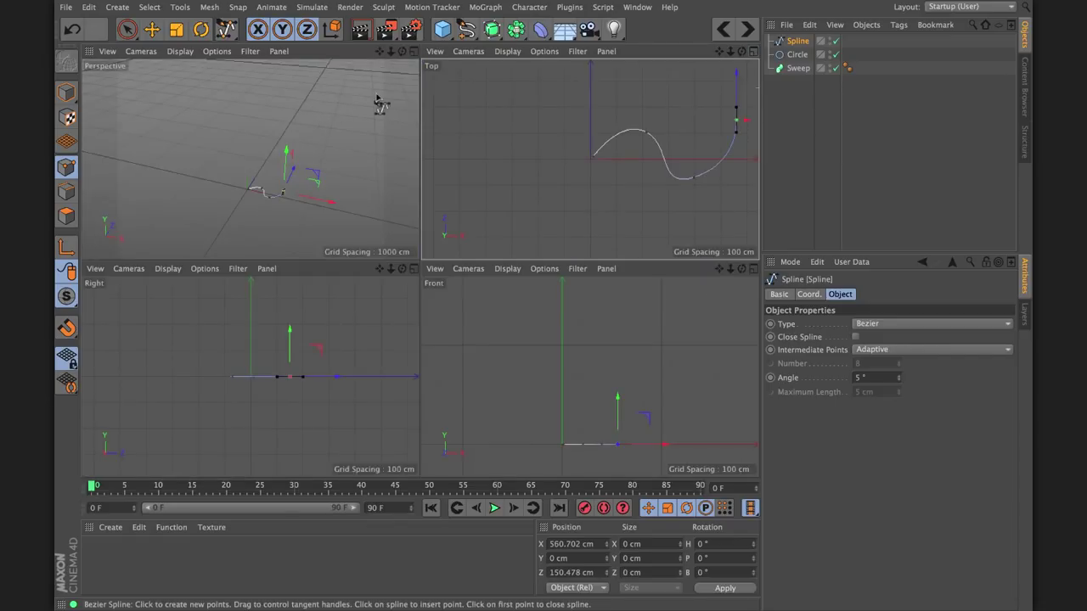
pyautogui.click(414, 51)
pyautogui.moveTo(791, 56)
pyautogui.mouseDown()
pyautogui.moveTo(794, 76)
pyautogui.moveTo(804, 71)
pyautogui.mouseUp()
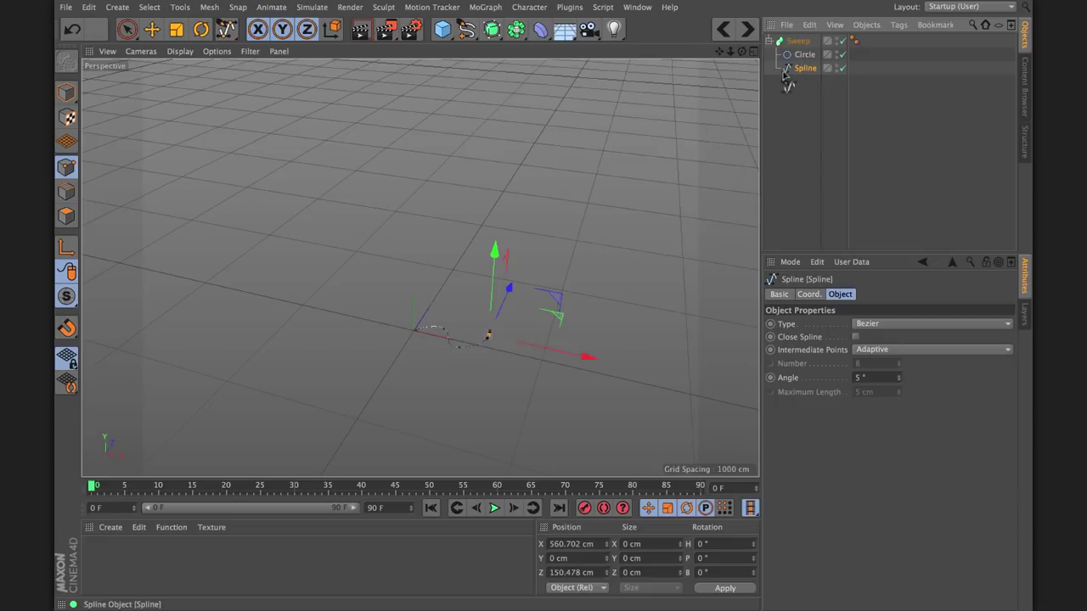
pyautogui.scroll(5, 448, 347)
pyautogui.scroll(5, 447, 349)
pyautogui.keyDown('alt'); pyautogui.moveTo(441, 354); pyautogui.dragTo(395, 307); pyautogui.keyUp('alt')
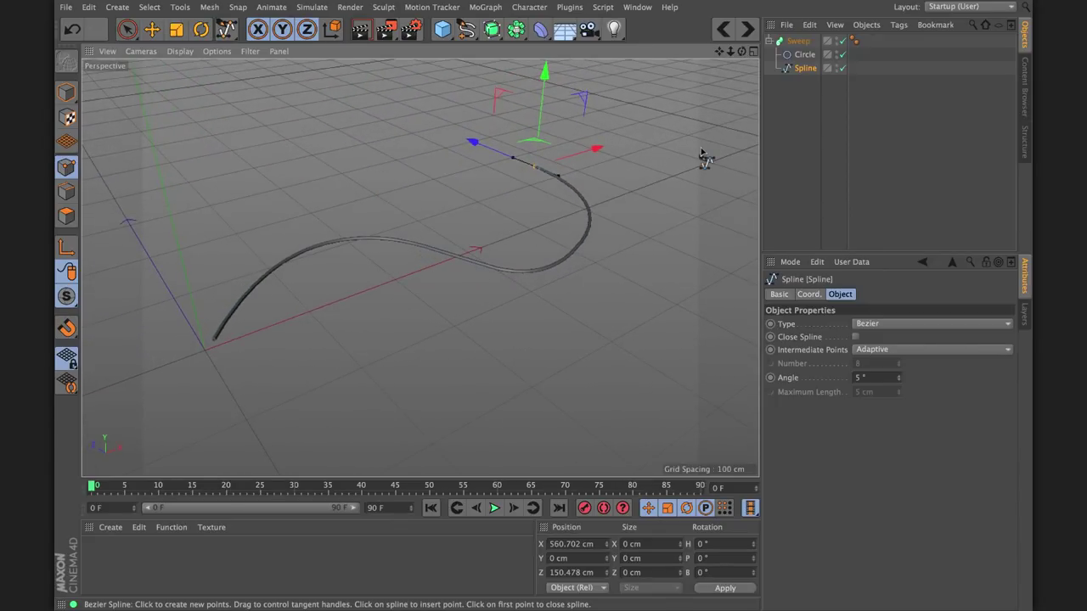
pyautogui.click(802, 55)
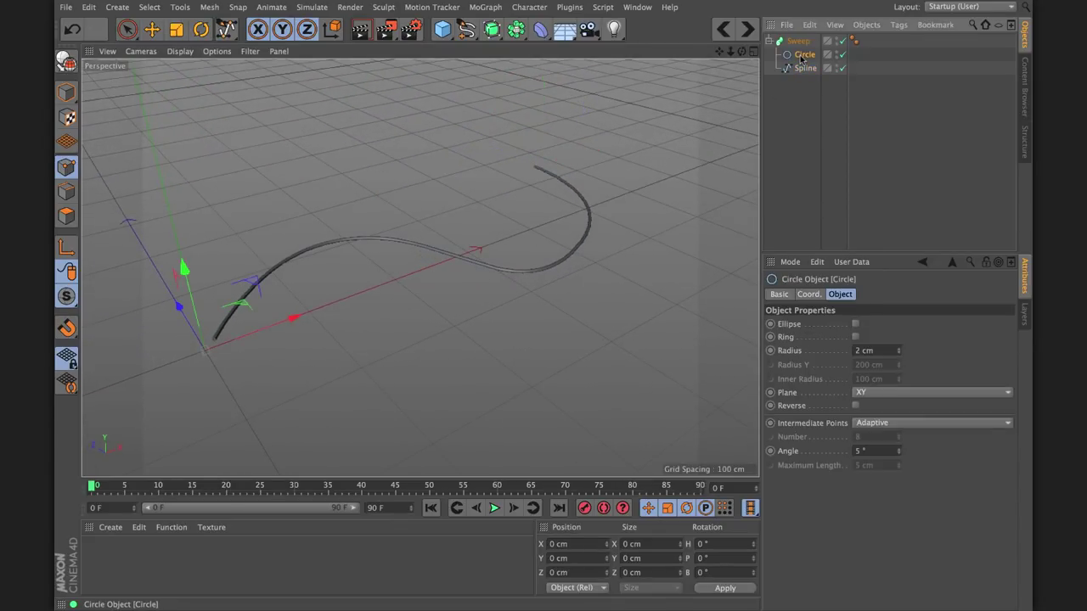
pyautogui.click(856, 350)
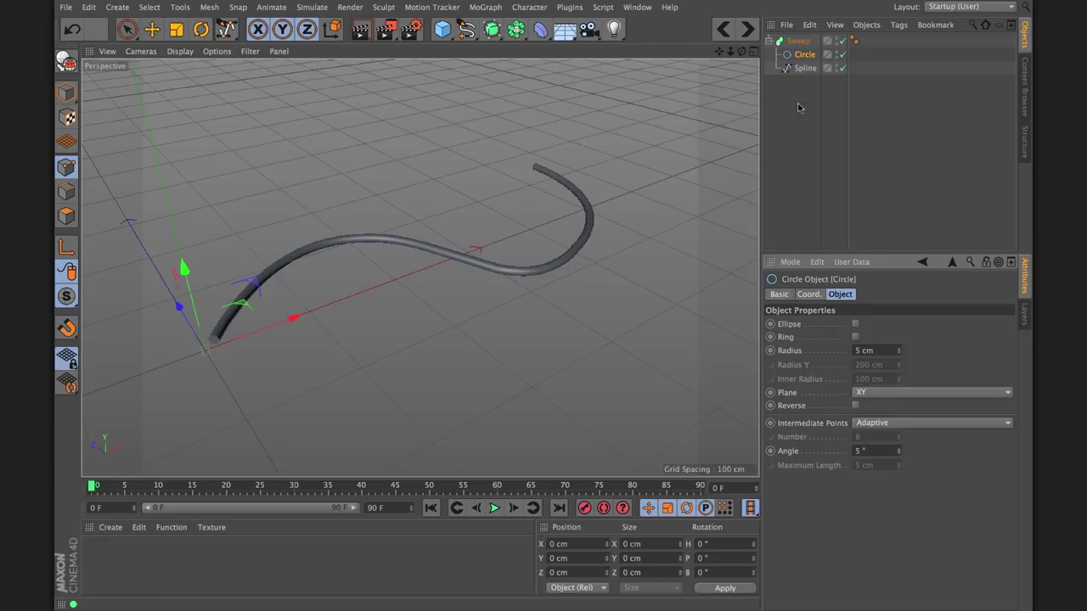
# - Select the path spline with Live Selection active, and toggle the Sweep generator, leaving it disabled for point editing
pyautogui.click(803, 69)
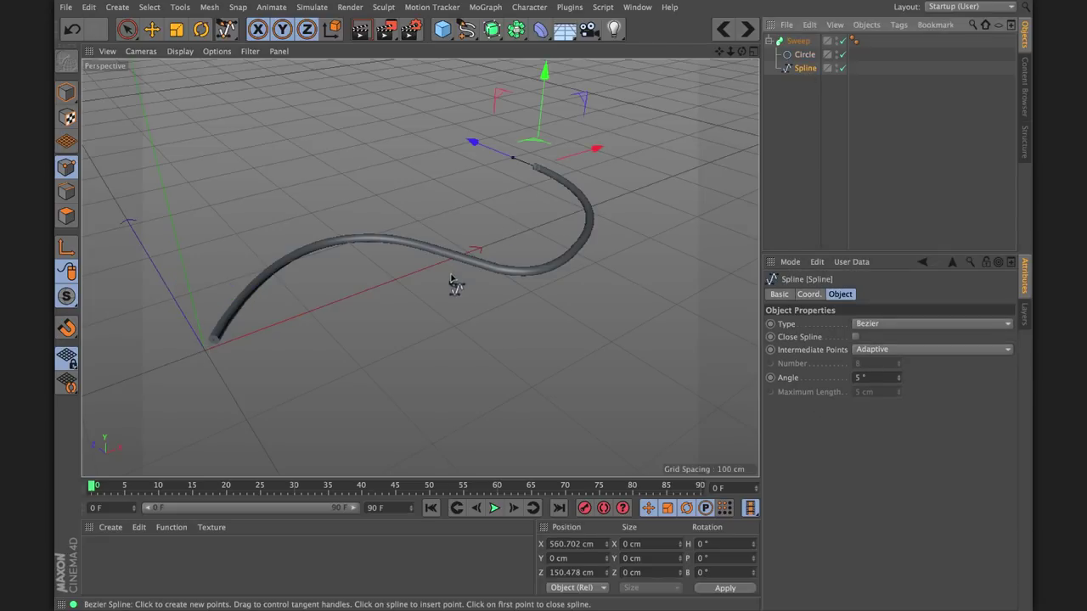
pyautogui.press('space')
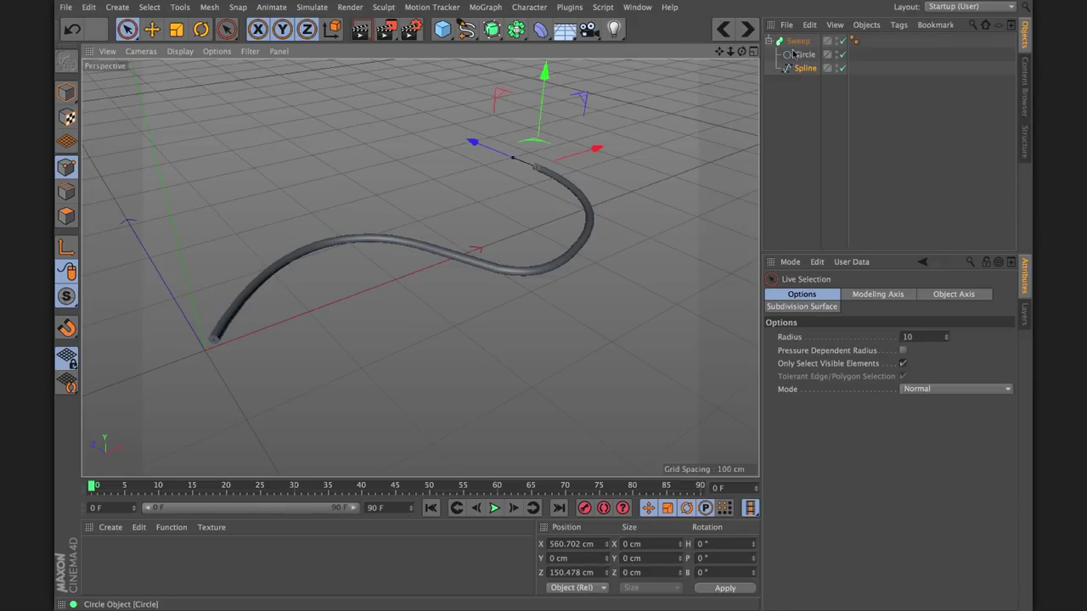
pyautogui.press('q')
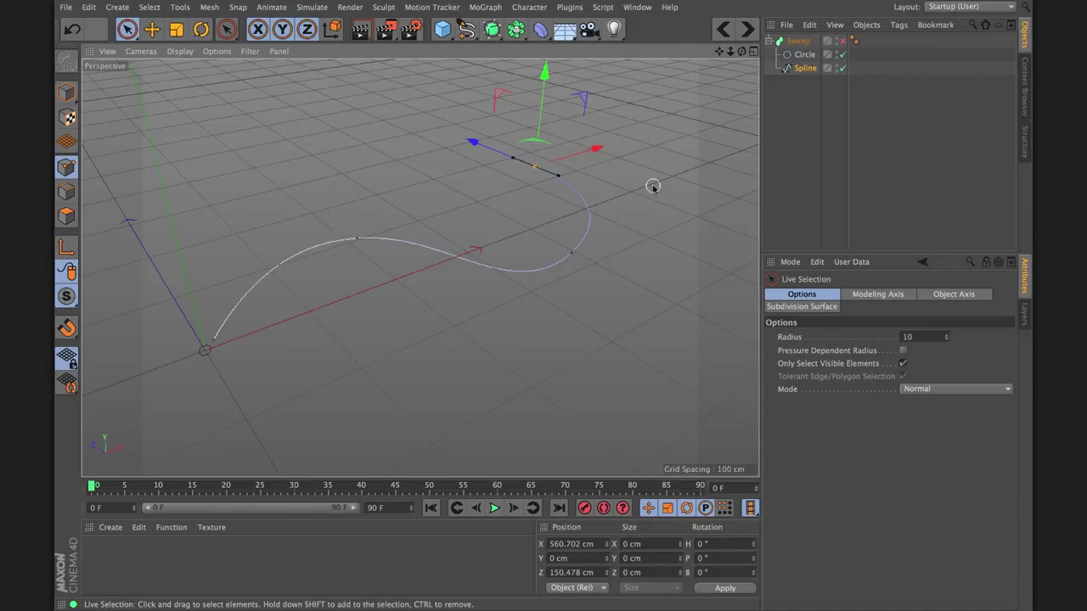
pyautogui.press('q')
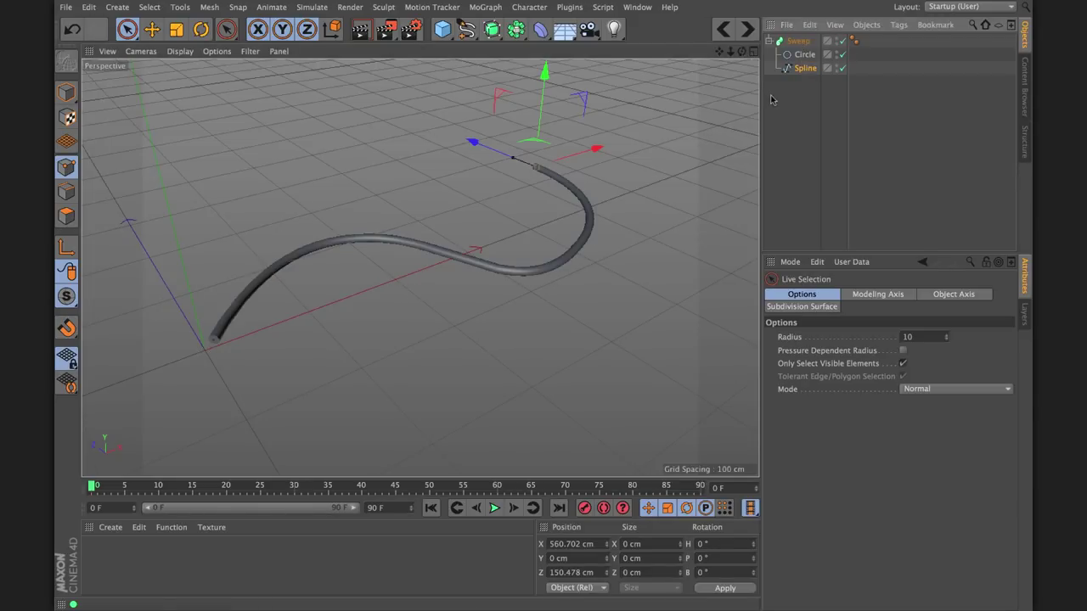
pyautogui.press('q')
pyautogui.press('q')
pyautogui.press('q')
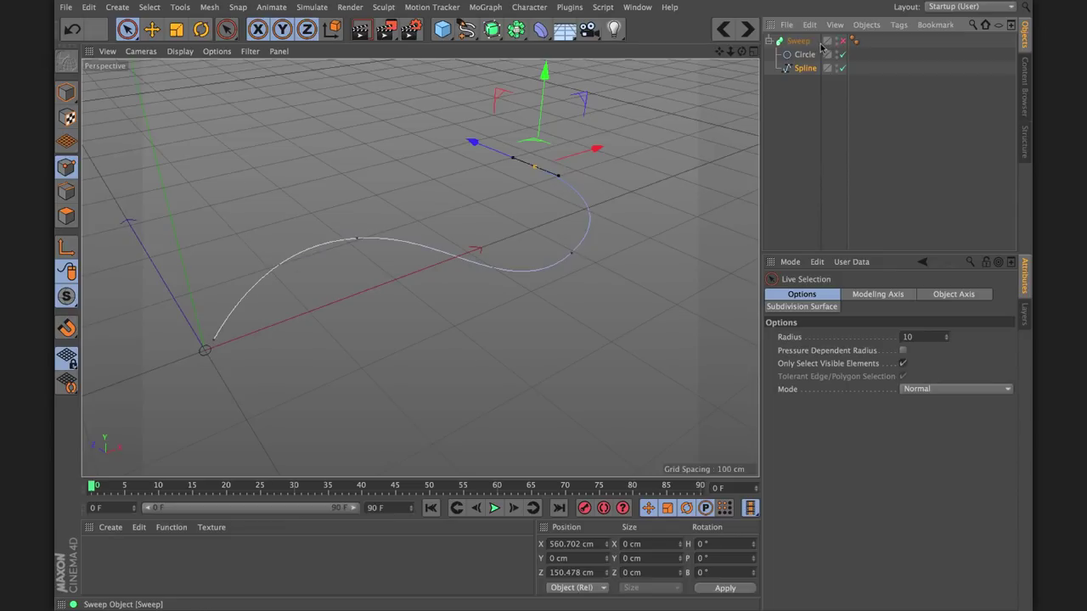
# - Move the path's second point to about X 199 cm, Z 76 cm, rotate its tangent to straighten the first segment, and re-enable the Sweep
pyautogui.click(358, 242)
pyautogui.moveTo(315, 206); pyautogui.dragTo(360, 251)
pyautogui.moveTo(432, 235); pyautogui.dragTo(433, 225)
pyautogui.press('w')
pyautogui.click(429, 247)
pyautogui.click(358, 251)
pyautogui.click(151, 29)
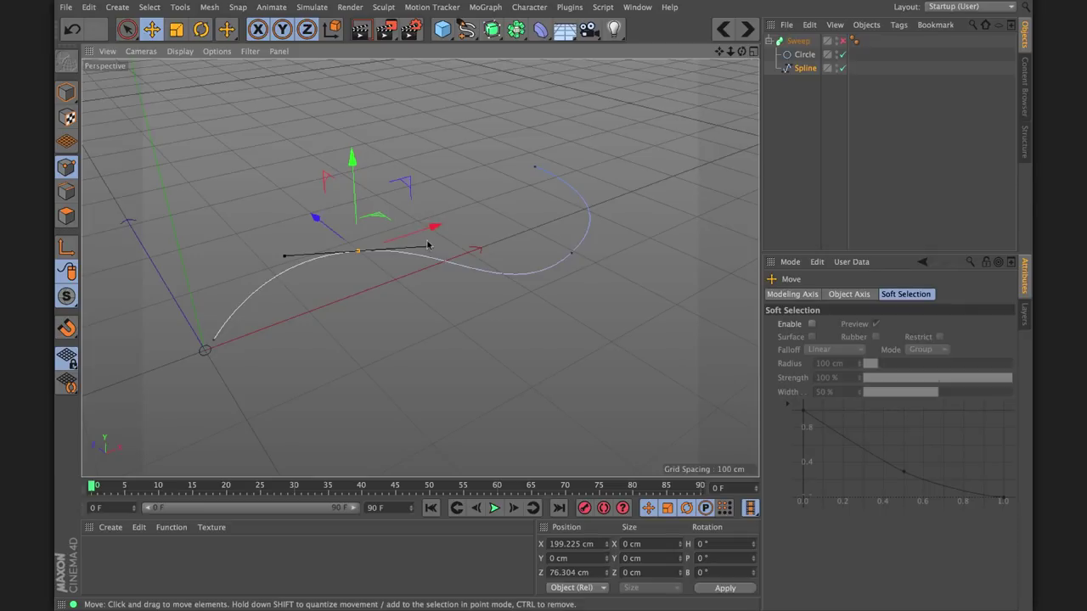
pyautogui.moveTo(430, 247); pyautogui.dragTo(418, 217)
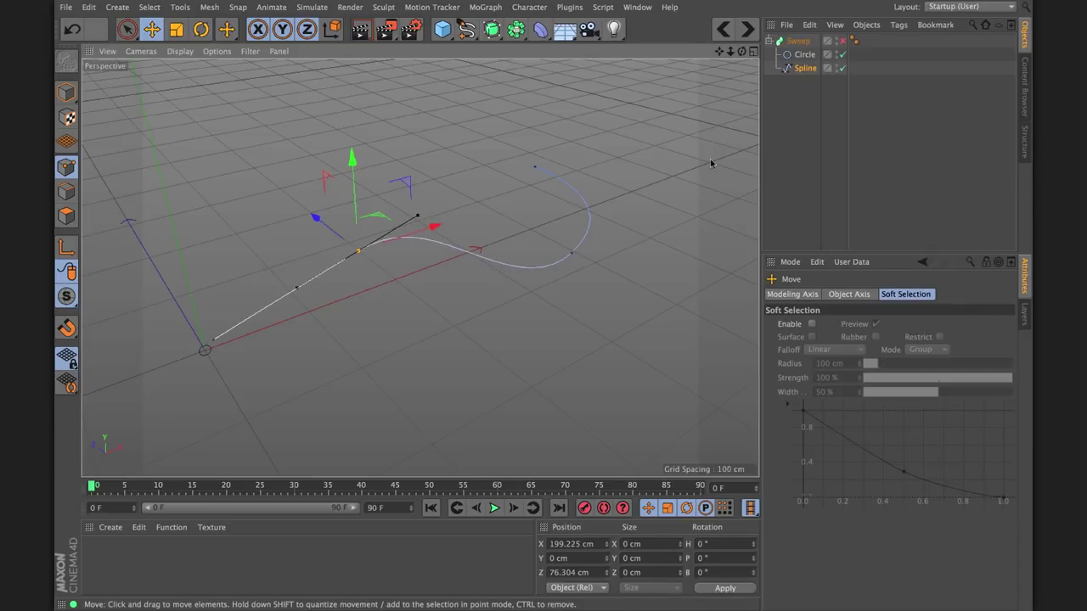
pyautogui.press('q')
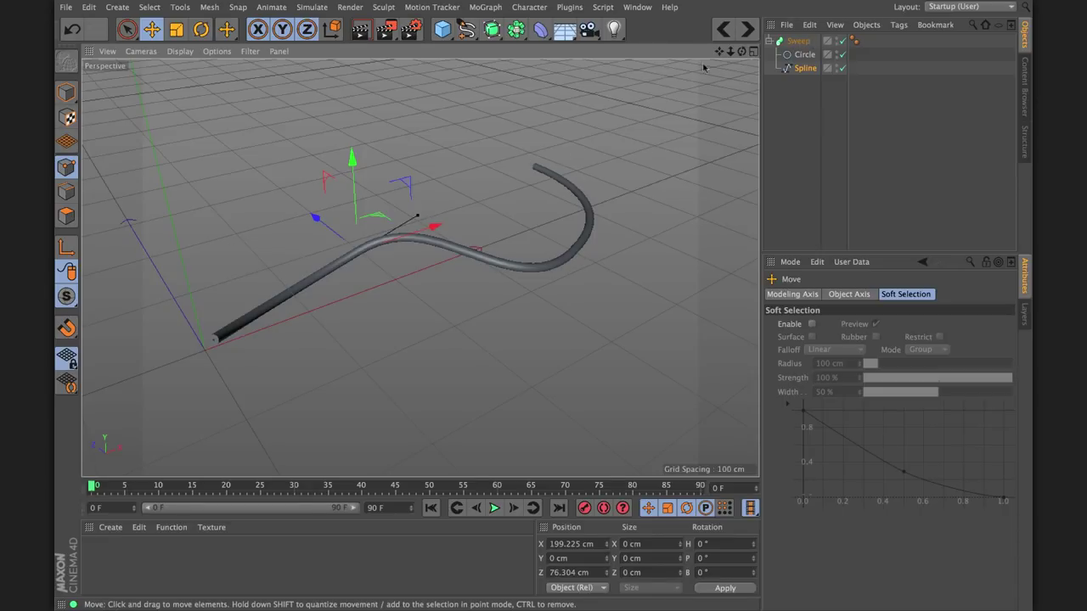
# - Delete the circle profile and place a Star spline above the path spline in the Sweep object
pyautogui.click(805, 55)
pyautogui.press('Delete')
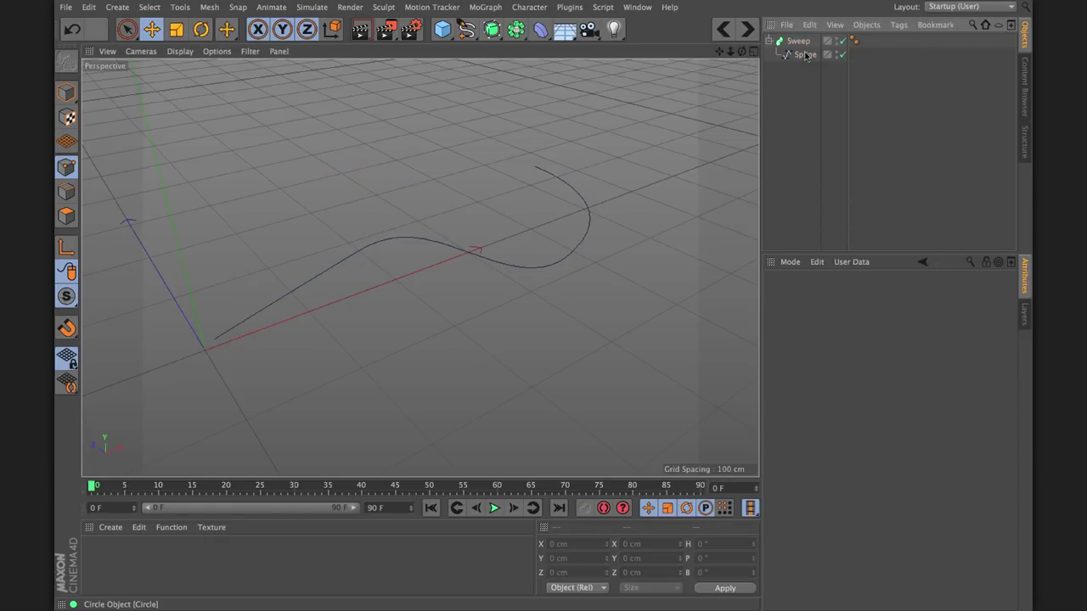
pyautogui.click(442, 29)
pyautogui.click(466, 29)
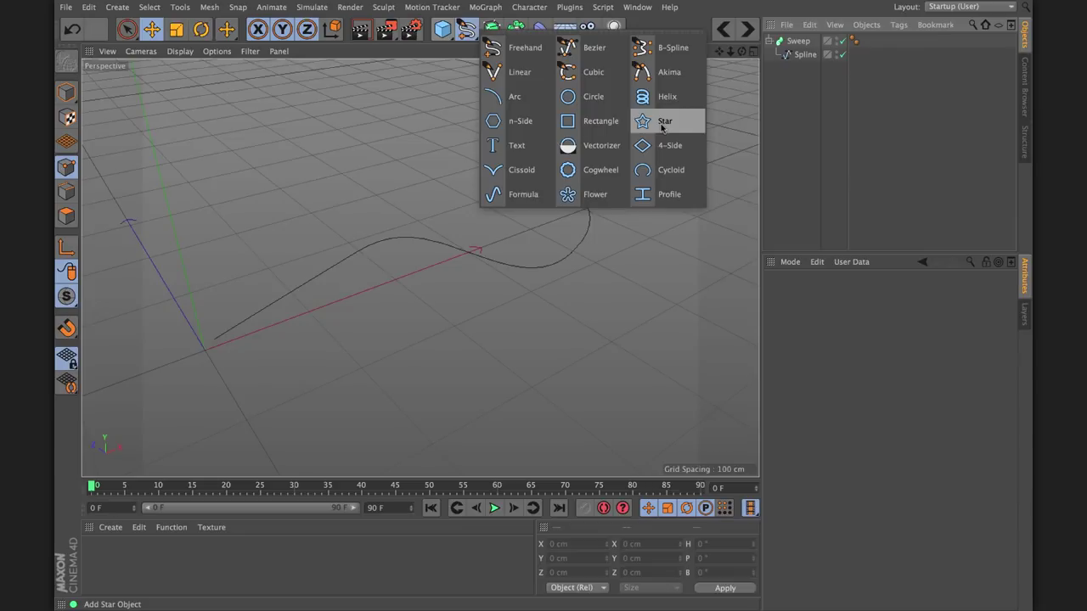
pyautogui.click(663, 123)
pyautogui.moveTo(797, 59); pyautogui.dragTo(797, 61)
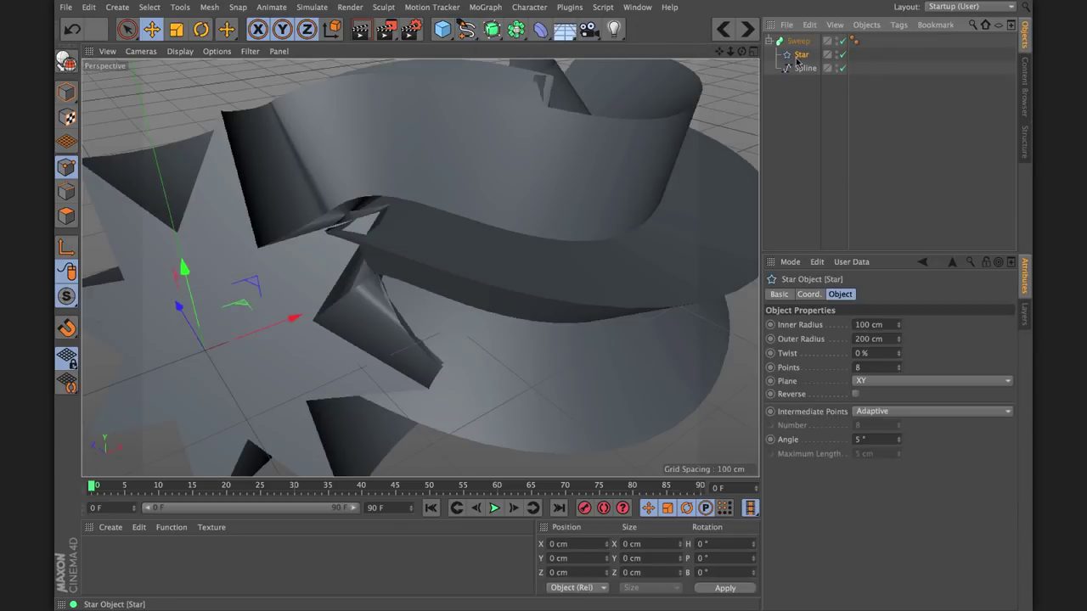
# - Reduce the star profile's inner radius to 35 cm and its outer radius to 86 cm
pyautogui.scroll(-3, 527, 200)
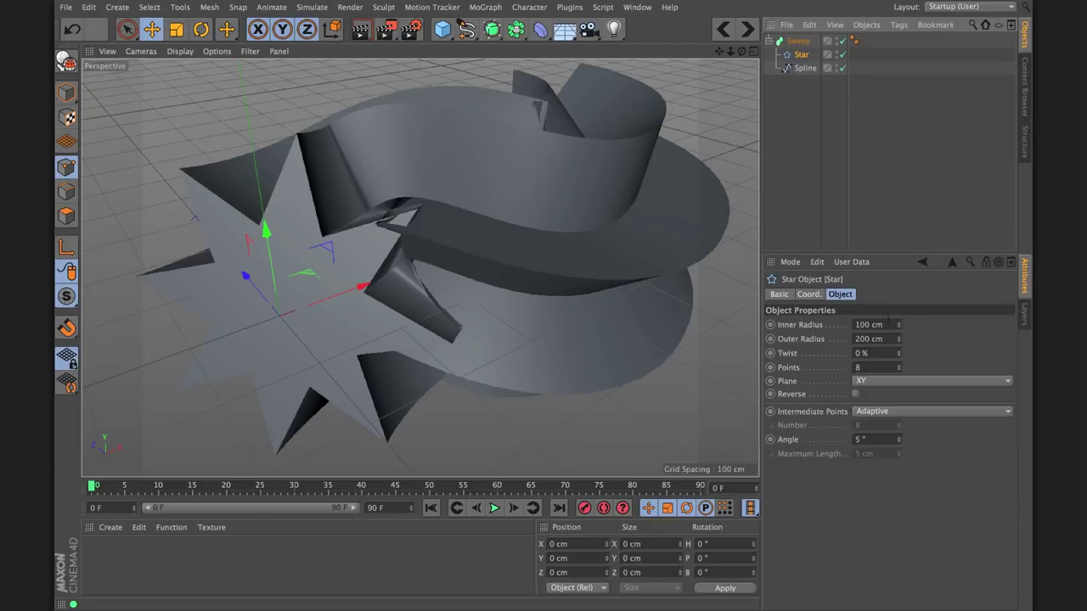
pyautogui.moveTo(898, 328); pyautogui.dragTo(898, 370)
pyautogui.moveTo(898, 325); pyautogui.dragTo(898, 338)
pyautogui.keyDown('alt'); pyautogui.moveTo(547, 244); pyautogui.dragTo(397, 301); pyautogui.keyUp('alt')
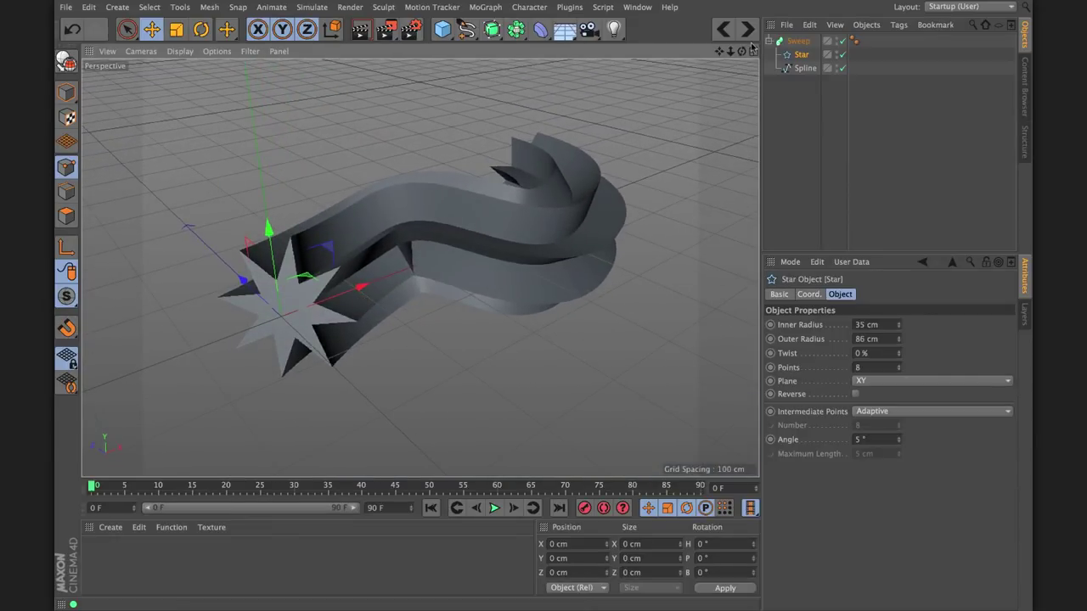
# - Delete the star Sweep object with its splines and add a Loft generator to the empty scene
pyautogui.click(798, 43)
pyautogui.press('Delete')
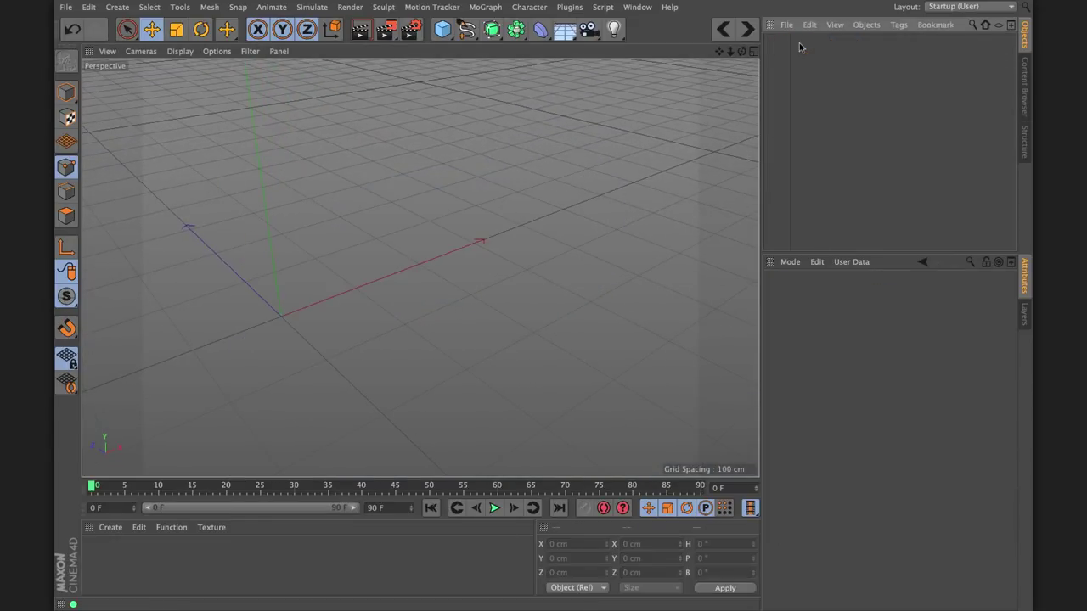
pyautogui.click(492, 31)
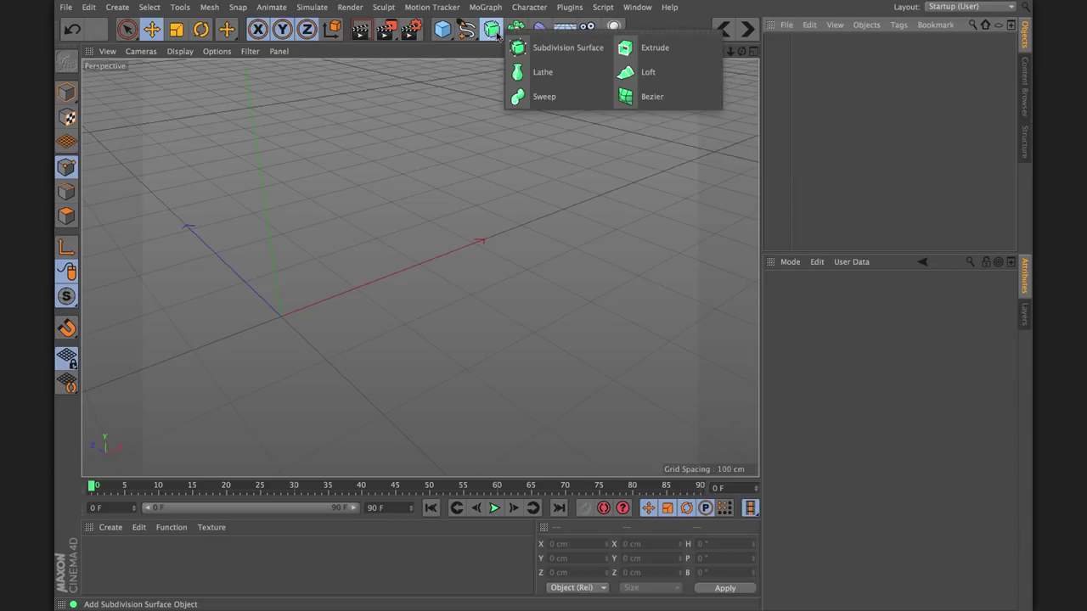
pyautogui.click(646, 75)
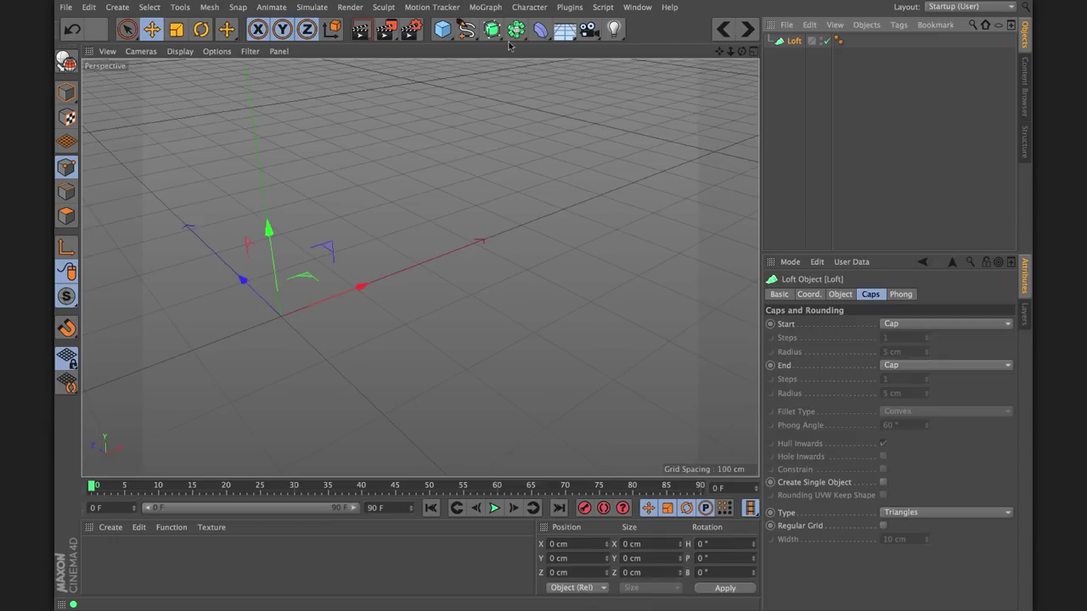
# - Add a circle spline with the default 200 cm radius and place a duplicate well behind it along the Z axis
pyautogui.click(466, 31)
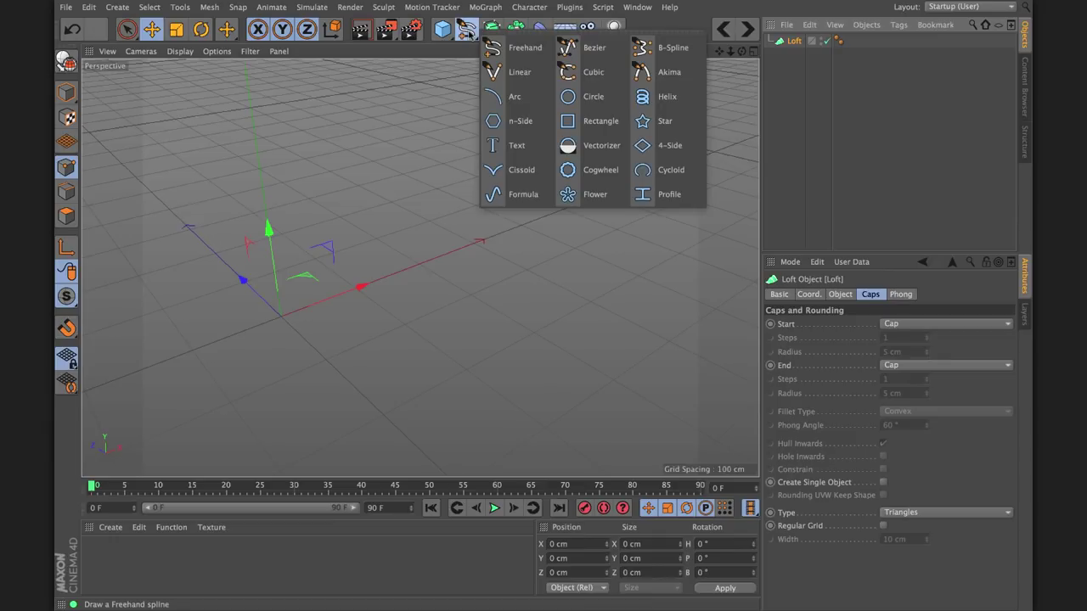
pyautogui.click(580, 99)
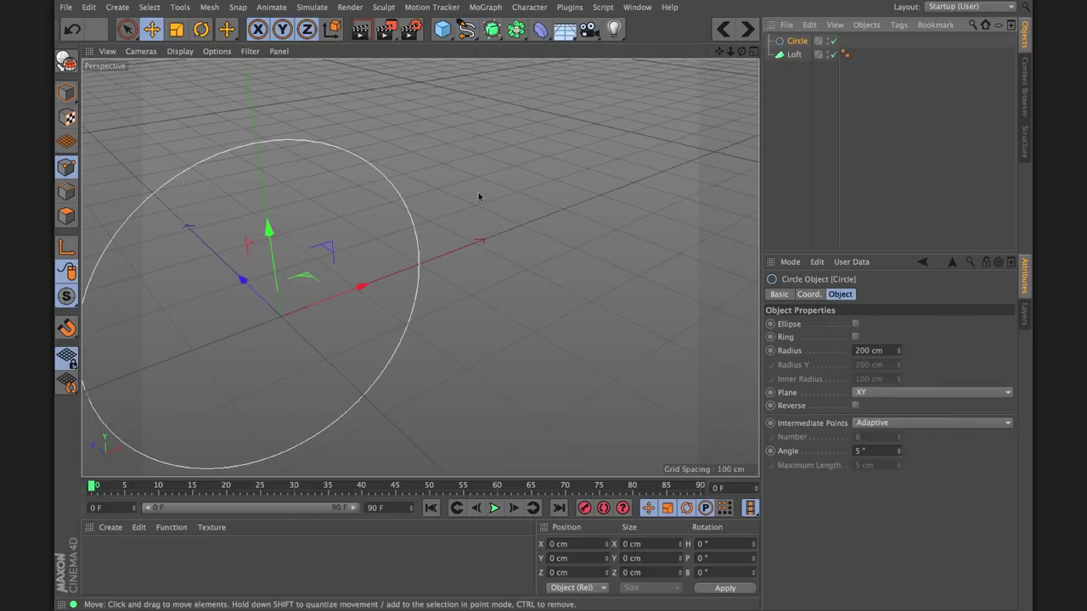
pyautogui.keyDown('alt'); pyautogui.moveTo(448, 238); pyautogui.dragTo(449, 316); pyautogui.keyUp('alt')
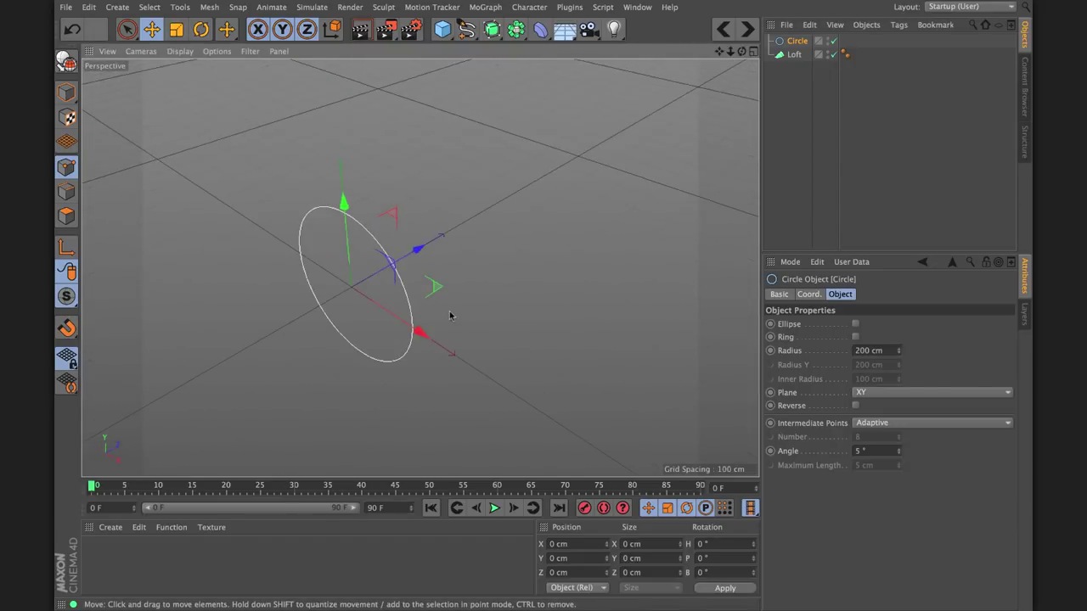
pyautogui.keyDown('ctrl'); pyautogui.click(790, 42); pyautogui.keyUp('ctrl')
pyautogui.click(792, 41)
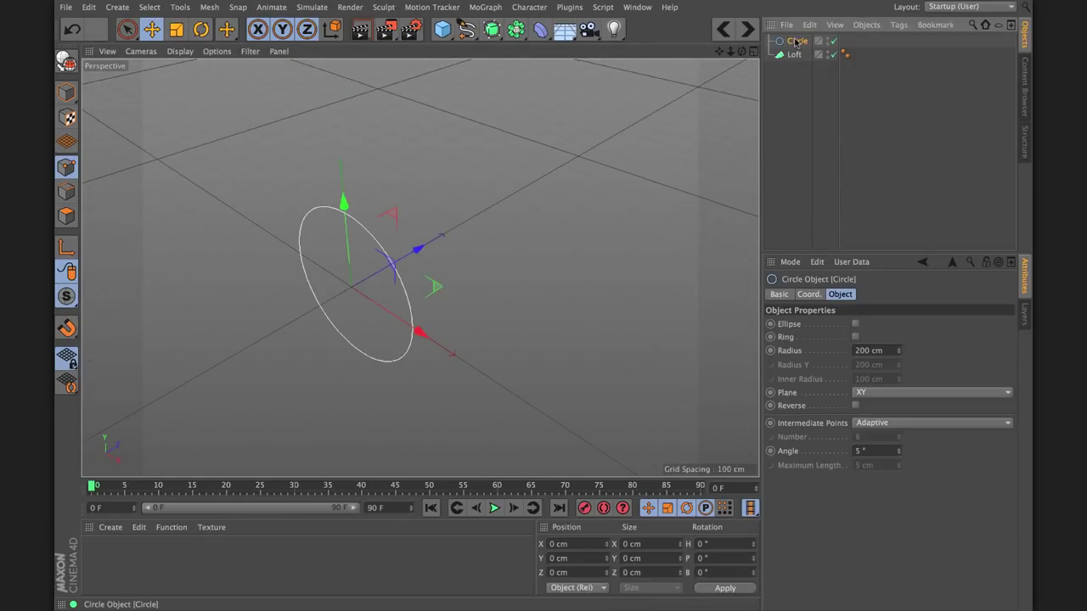
pyautogui.keyDown('ctrl'); pyautogui.moveTo(794, 42); pyautogui.dragTo(794, 38); pyautogui.keyUp('ctrl')
pyautogui.moveTo(417, 248); pyautogui.dragTo(605, 138)
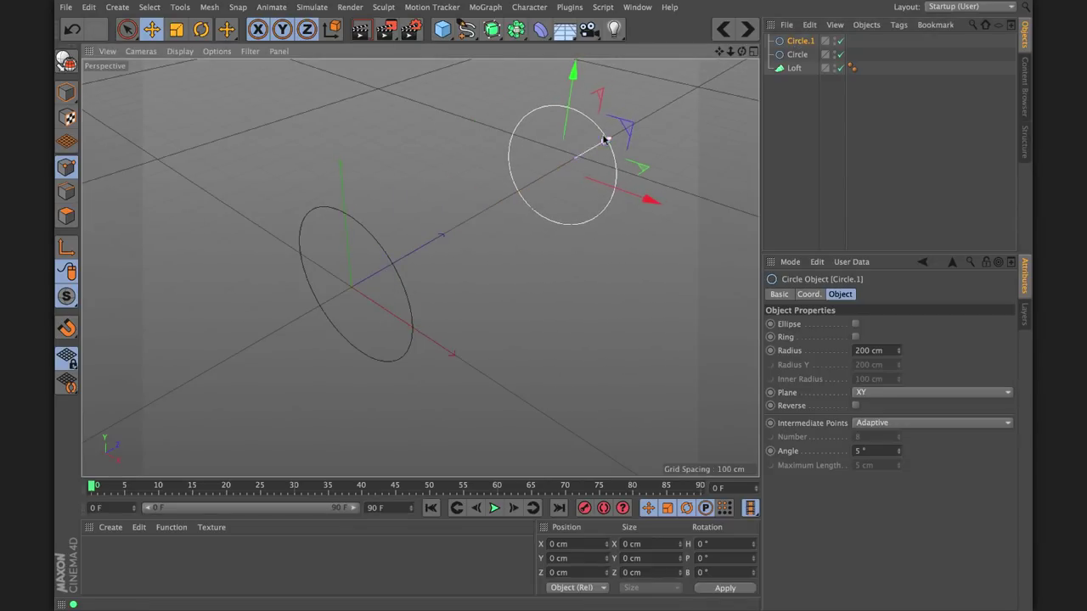
# - Copy the front circle, move the copy along Z to midway between the two circles, and reduce its radius to 119 cm
pyautogui.click(797, 55)
pyautogui.hotkey('ctrl', 'c')
pyautogui.hotkey('ctrl', 'v')
pyautogui.moveTo(416, 247); pyautogui.dragTo(527, 187)
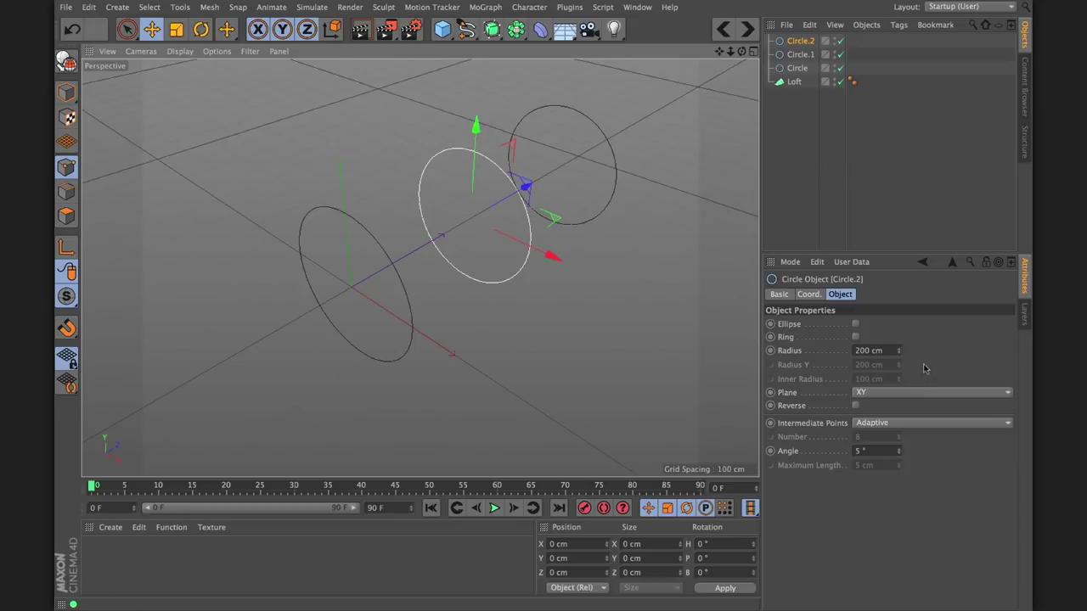
pyautogui.moveTo(899, 350); pyautogui.dragTo(899, 390)
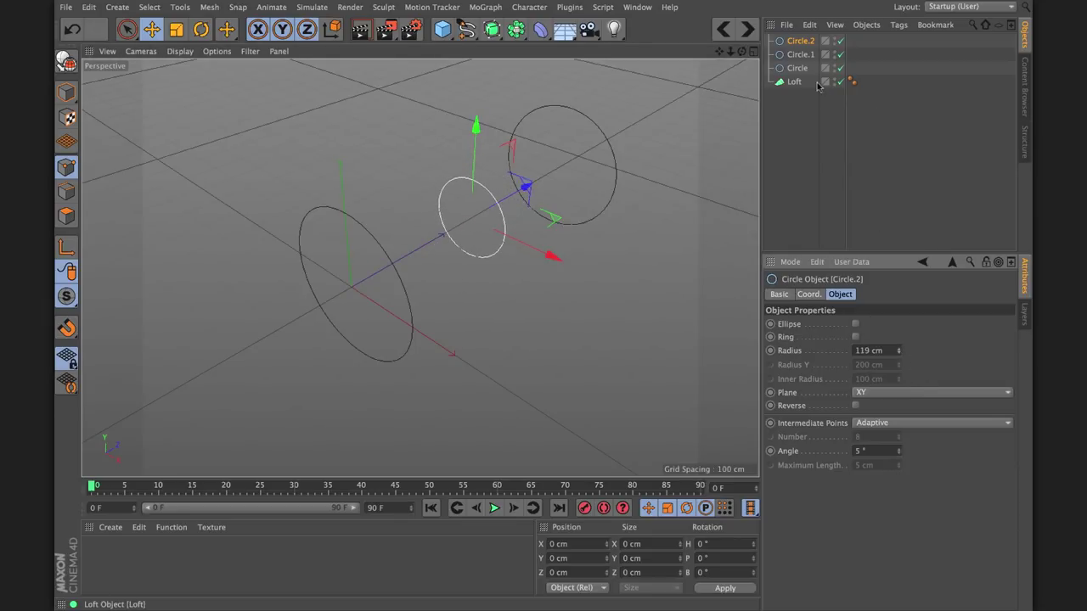
# - Select all three circle splines and make them children of the Loft object
pyautogui.keyDown('alt'); pyautogui.moveTo(679, 165); pyautogui.dragTo(565, 257); pyautogui.keyUp('alt')
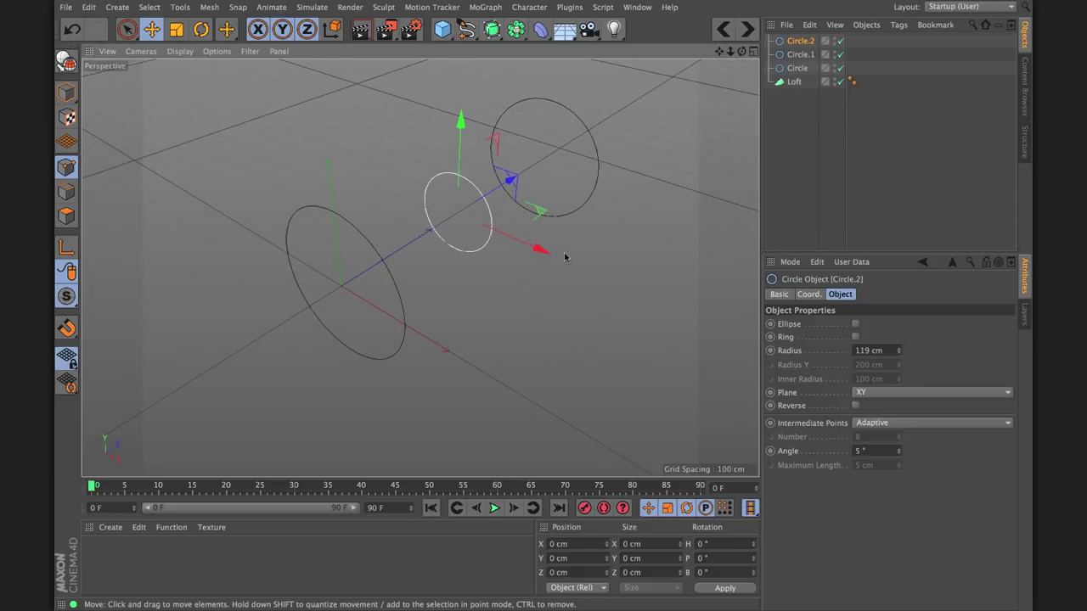
pyautogui.click(797, 68)
pyautogui.keyDown('ctrl'); pyautogui.click(800, 54); pyautogui.keyUp('ctrl')
pyautogui.keyDown('ctrl'); pyautogui.click(800, 41); pyautogui.keyUp('ctrl')
pyautogui.moveTo(800, 42)
pyautogui.mouseDown()
pyautogui.moveTo(796, 82)
pyautogui.moveTo(794, 44)
pyautogui.mouseUp()
pyautogui.click(797, 82)
pyautogui.click(798, 54)
pyautogui.keyDown('ctrl'); pyautogui.click(798, 68); pyautogui.keyUp('ctrl')
pyautogui.keyDown('ctrl'); pyautogui.click(796, 81); pyautogui.keyUp('ctrl')
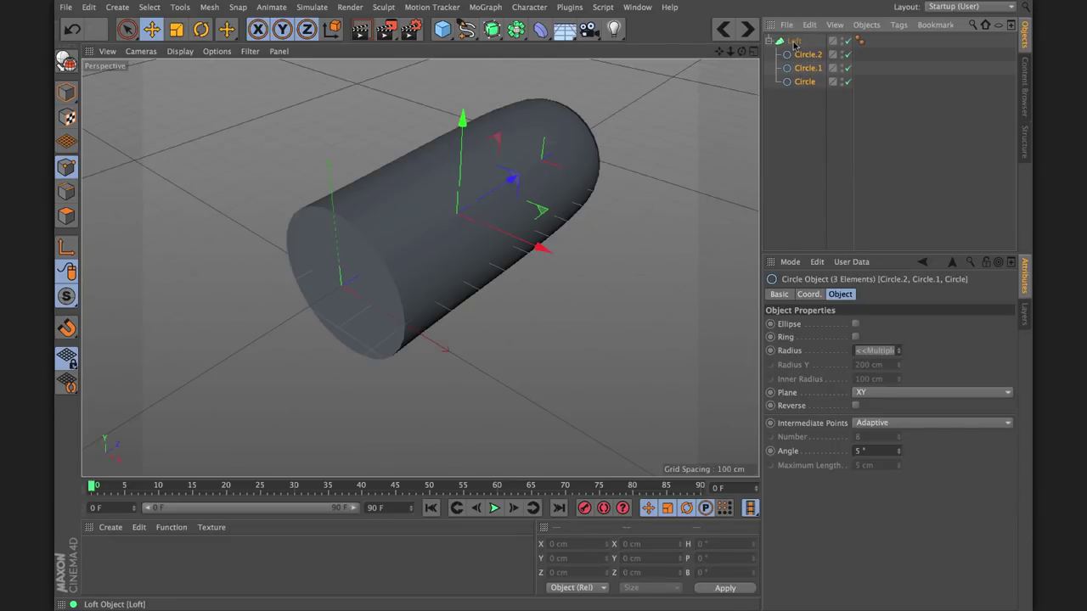
# - Reorder the Loft's children so the 119 cm circle sits between the two 200 cm circles
pyautogui.keyDown('alt'); pyautogui.moveTo(399, 170); pyautogui.dragTo(552, 173); pyautogui.keyUp('alt')
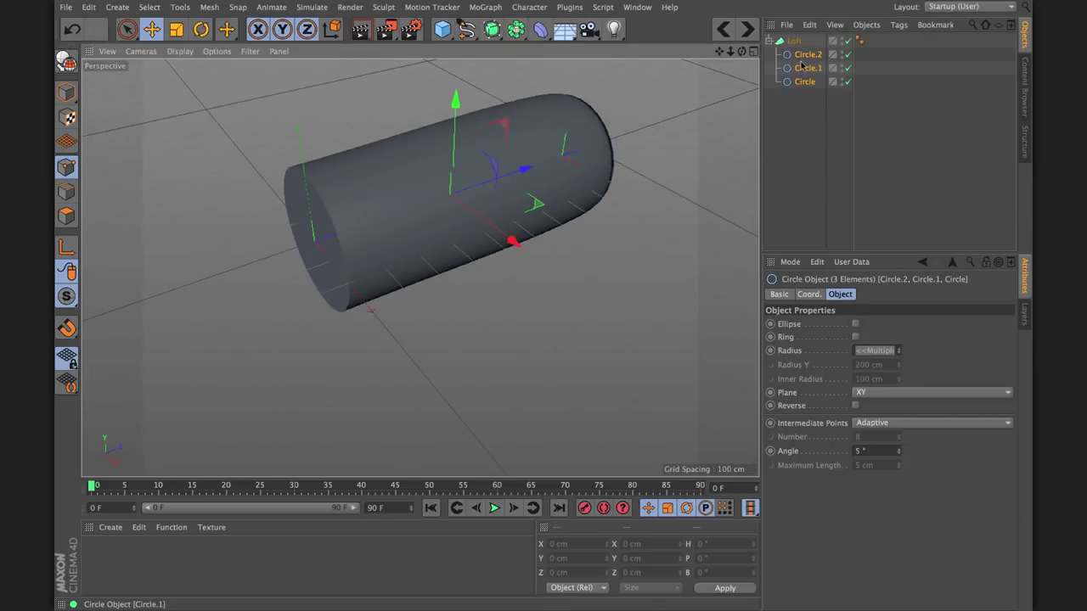
pyautogui.click(802, 91)
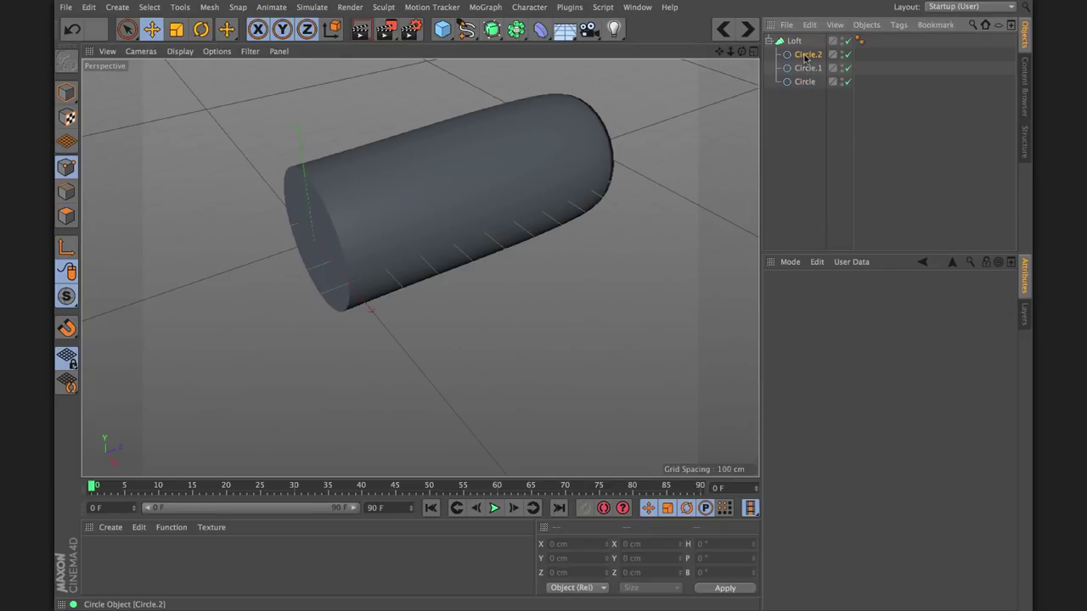
pyautogui.moveTo(804, 58); pyautogui.dragTo(805, 76)
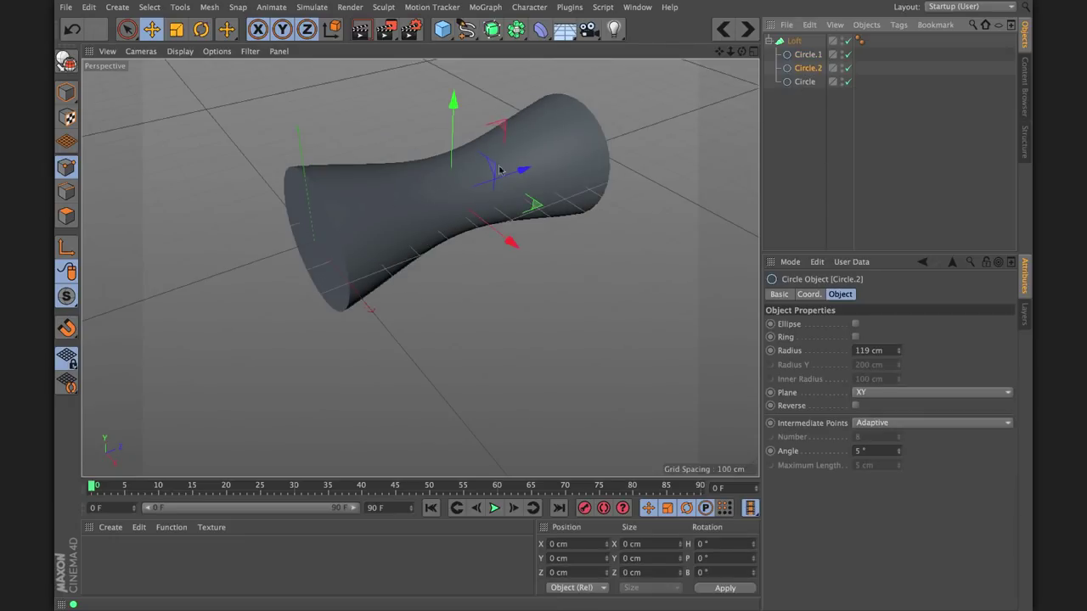
# - Compare the circles' order in the Loft hierarchy with their positions in space while the Loft is temporarily disabled
pyautogui.click(802, 55)
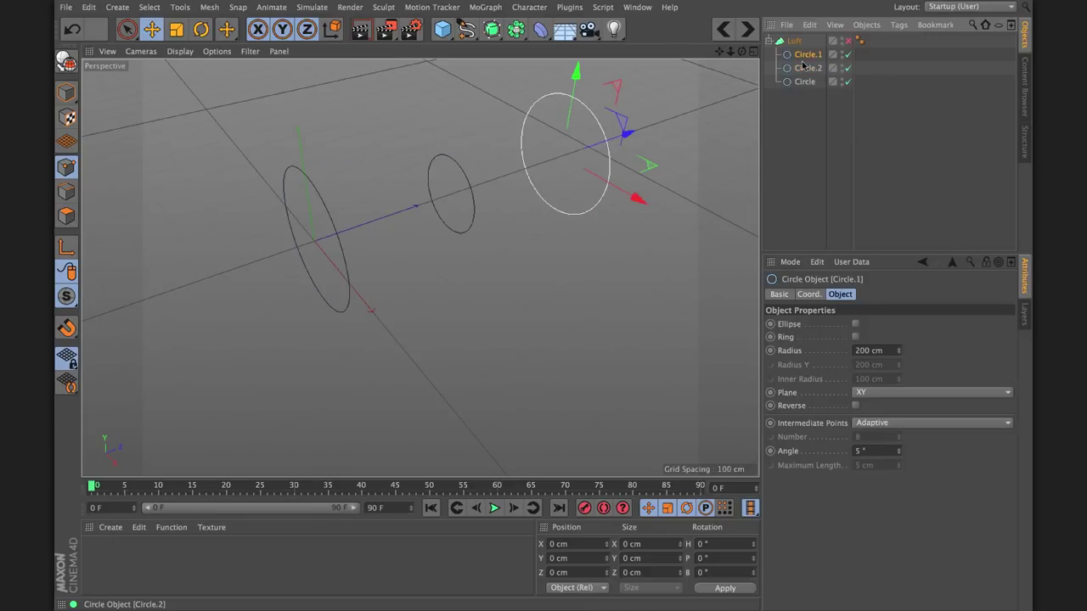
pyautogui.keyDown('alt'); pyautogui.moveTo(471, 284); pyautogui.dragTo(510, 255); pyautogui.keyUp('alt')
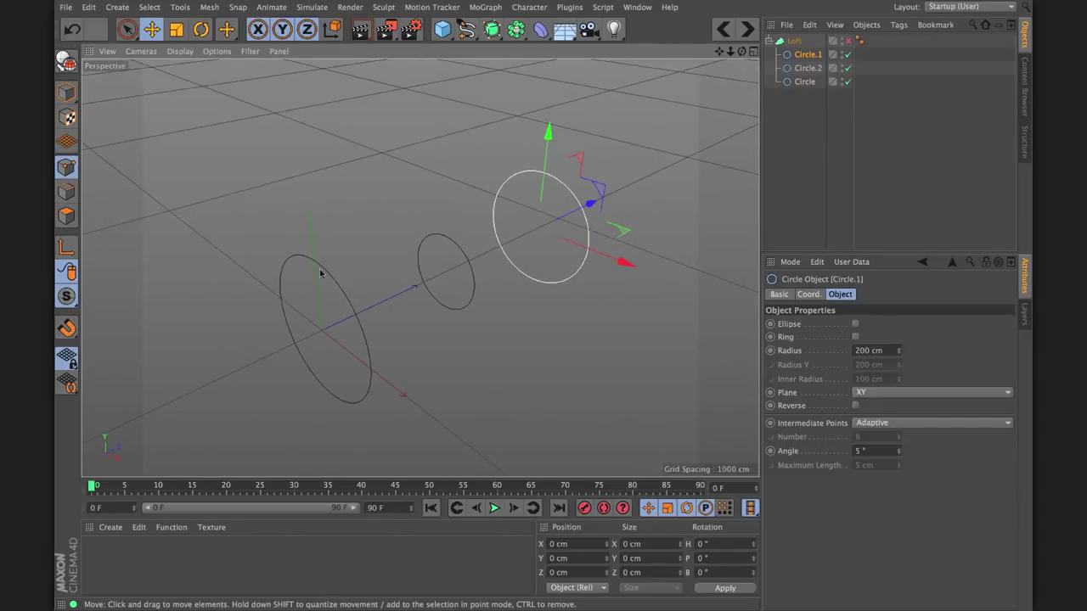
pyautogui.keyDown('alt'); pyautogui.moveTo(403, 298); pyautogui.dragTo(417, 262); pyautogui.keyUp('alt')
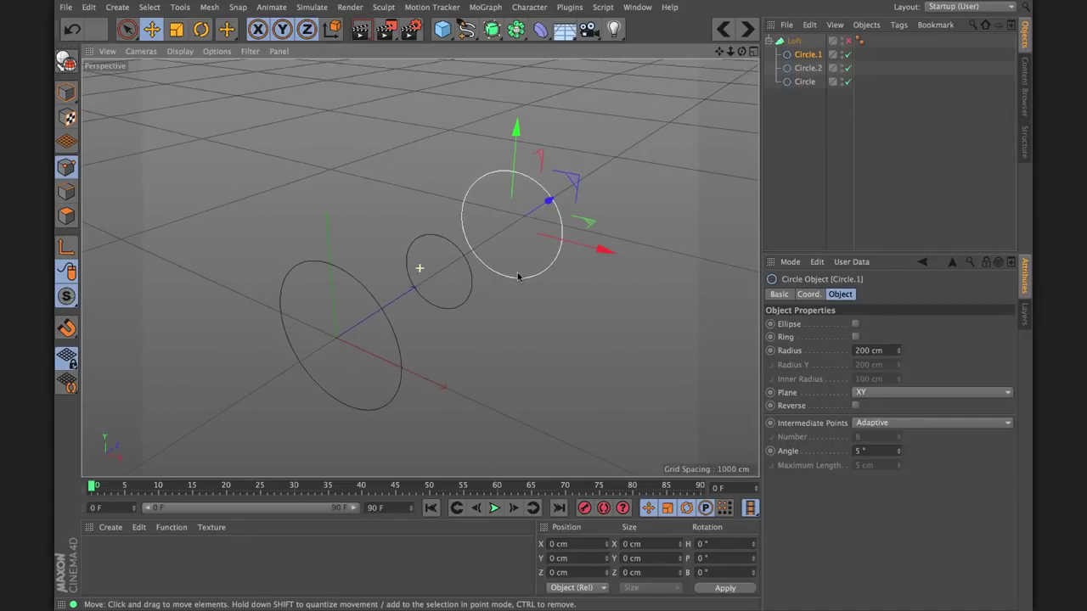
pyautogui.click(804, 82)
pyautogui.click(807, 54)
pyautogui.click(804, 81)
pyautogui.click(807, 67)
pyautogui.moveTo(715, 118)
pyautogui.keyDown('alt'); pyautogui.mouseDown()
pyautogui.moveTo(475, 254)
pyautogui.moveTo(420, 260)
pyautogui.moveTo(532, 258)
pyautogui.moveTo(591, 213)
pyautogui.moveTo(424, 259)
pyautogui.moveTo(428, 270)
pyautogui.mouseUp(); pyautogui.keyUp('alt')
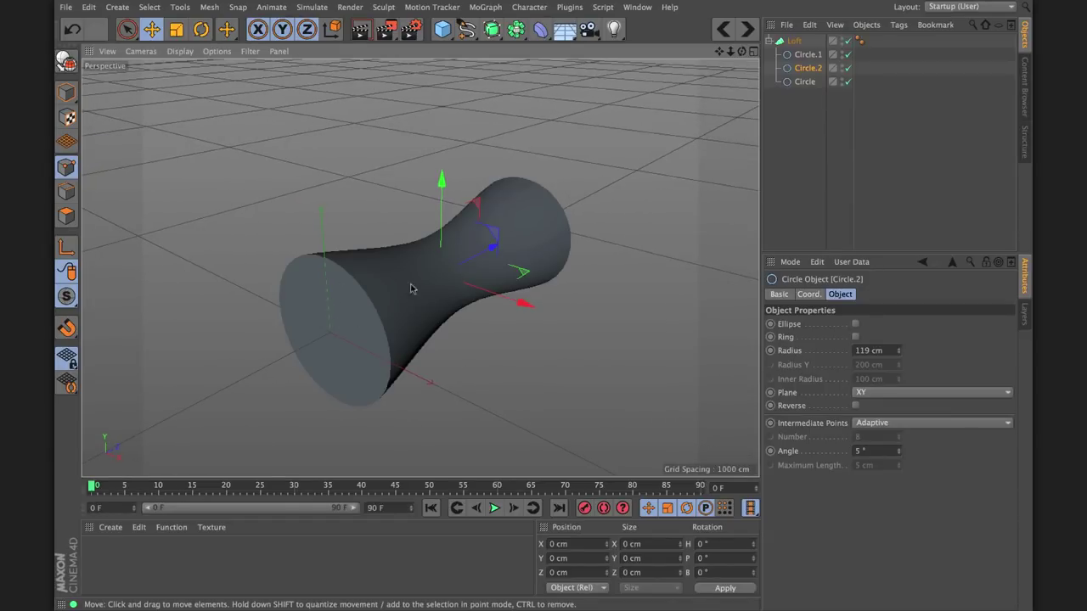
# - Duplicate the 119 cm circle directly above itself in the Loft hierarchy and move the copy along Z toward the rear circle
pyautogui.moveTo(468, 249); pyautogui.dragTo(415, 342)
pyautogui.hotkey('ctrl', 'z')
pyautogui.keyDown('alt'); pyautogui.moveTo(509, 297); pyautogui.dragTo(439, 297); pyautogui.keyUp('alt')
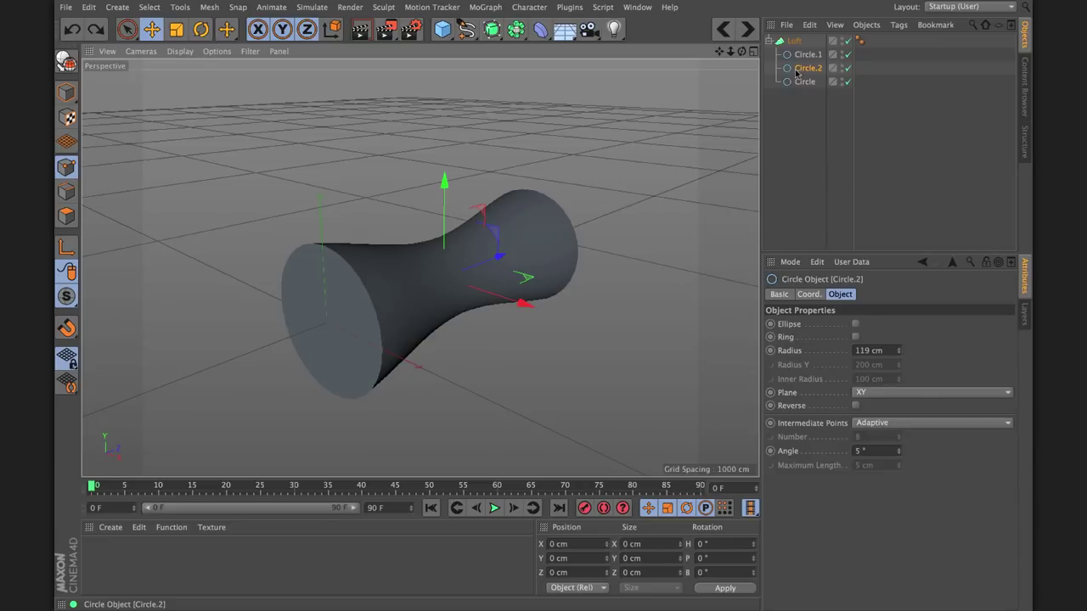
pyautogui.keyDown('ctrl'); pyautogui.moveTo(806, 71); pyautogui.dragTo(806, 65); pyautogui.keyUp('ctrl')
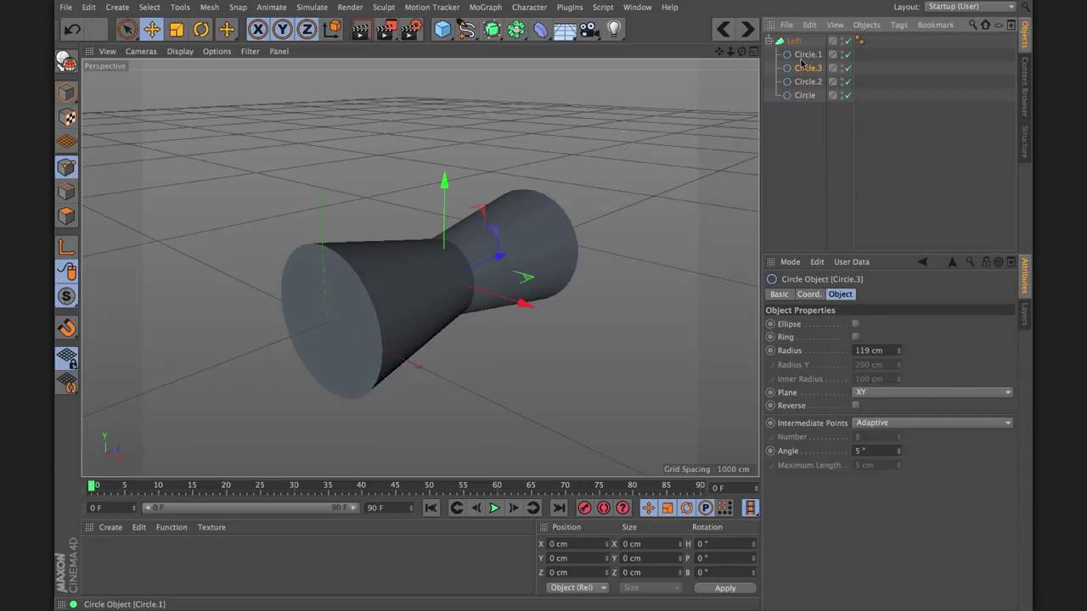
pyautogui.moveTo(518, 252); pyautogui.dragTo(552, 254)
# - Duplicate the front circle as the Loft's last child, reduce its radius, and move it back along Z to hollow the front end
pyautogui.click(805, 95)
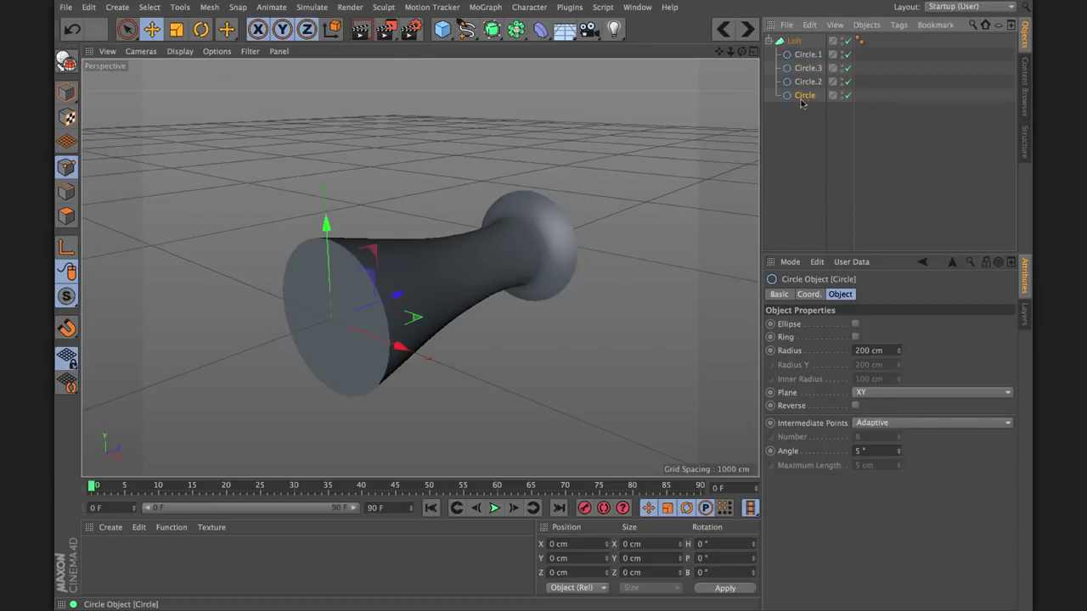
pyautogui.keyDown('ctrl'); pyautogui.moveTo(802, 98); pyautogui.dragTo(799, 105); pyautogui.keyUp('ctrl')
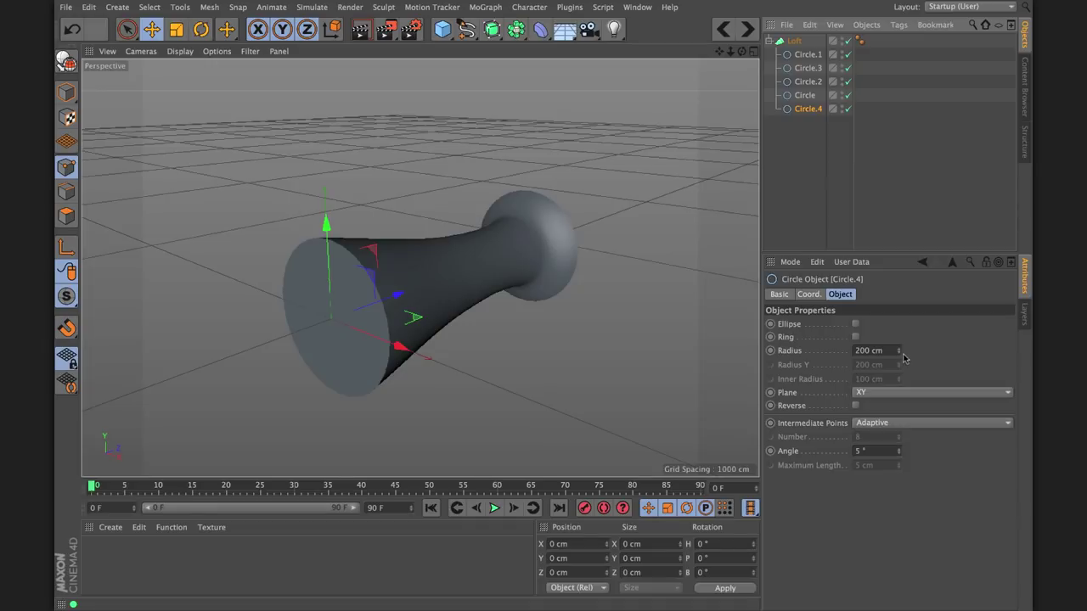
pyautogui.moveTo(903, 355); pyautogui.dragTo(903, 360)
pyautogui.moveTo(397, 295); pyautogui.dragTo(501, 246)
pyautogui.click(788, 41)
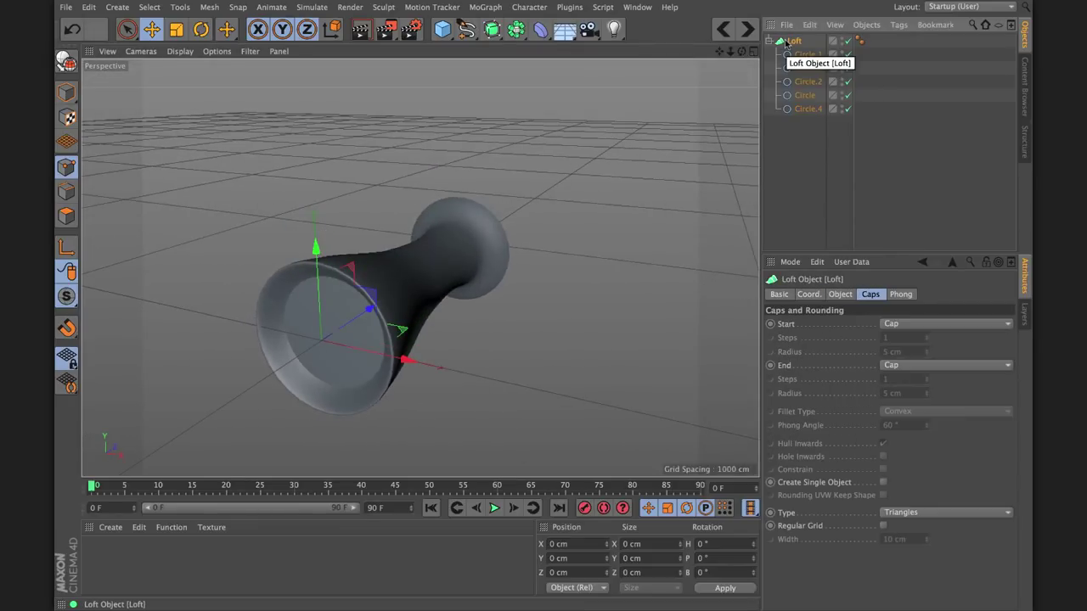
pyautogui.click(498, 34)
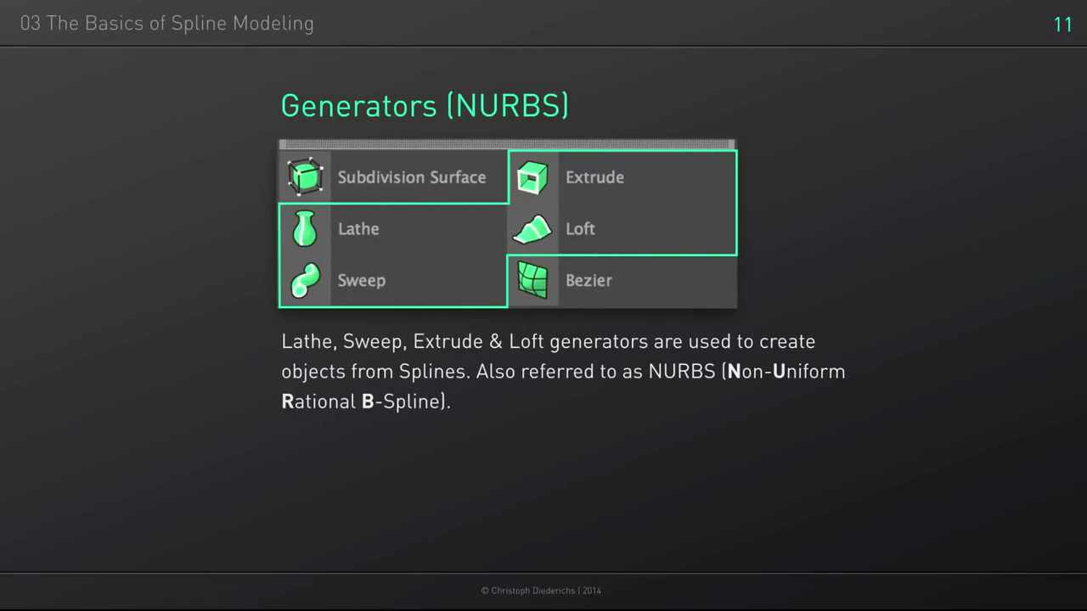
pyautogui.press('Right')
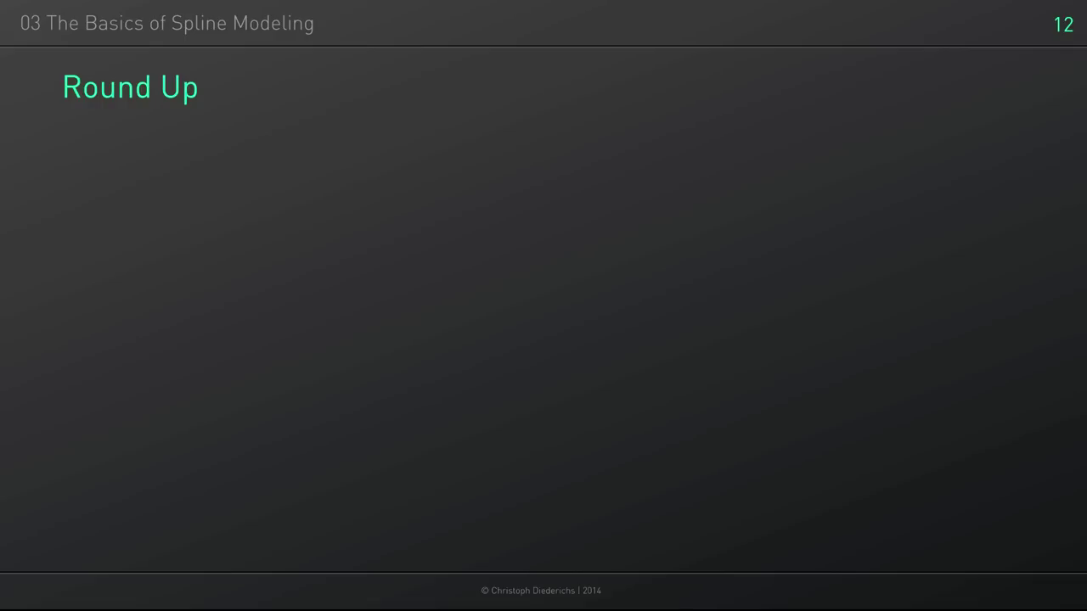
pyautogui.press('Right')
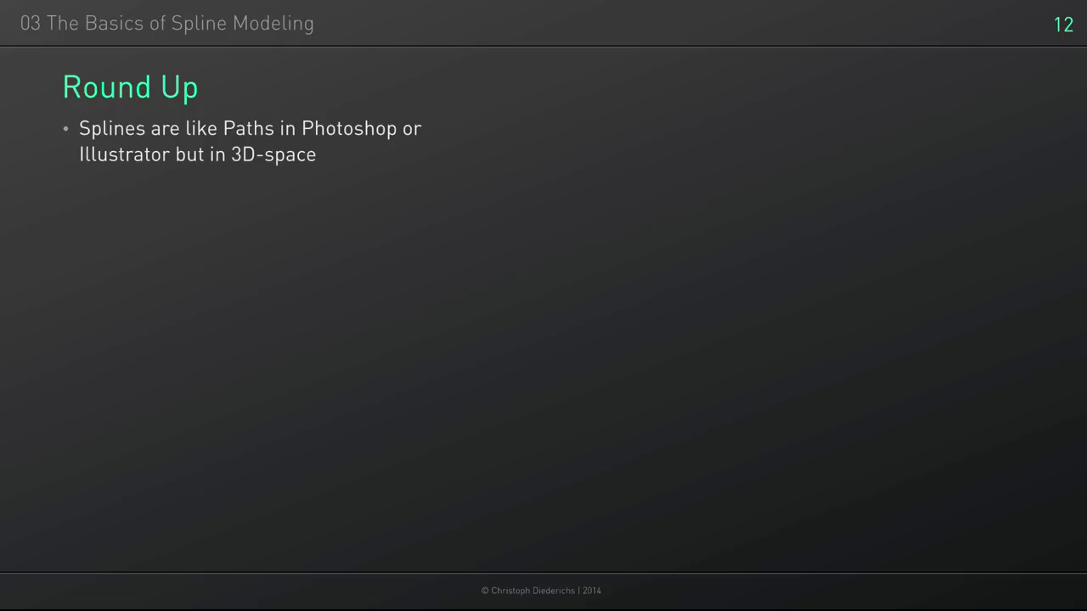
pyautogui.press('Right')
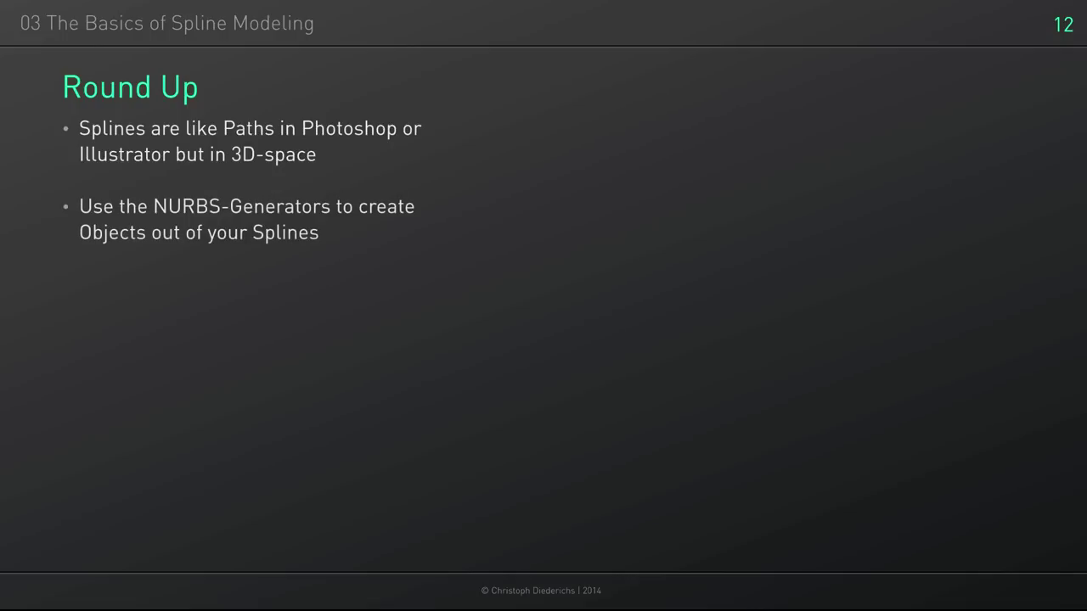